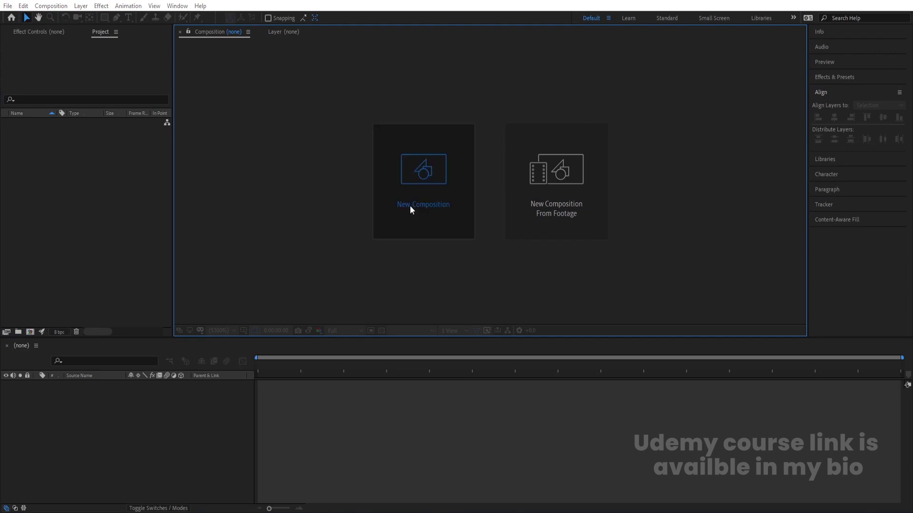
# Create a 1920 × 1080 px composition named Main Animation and show its Title/Action Safe guides
pyautogui.click(411, 209)
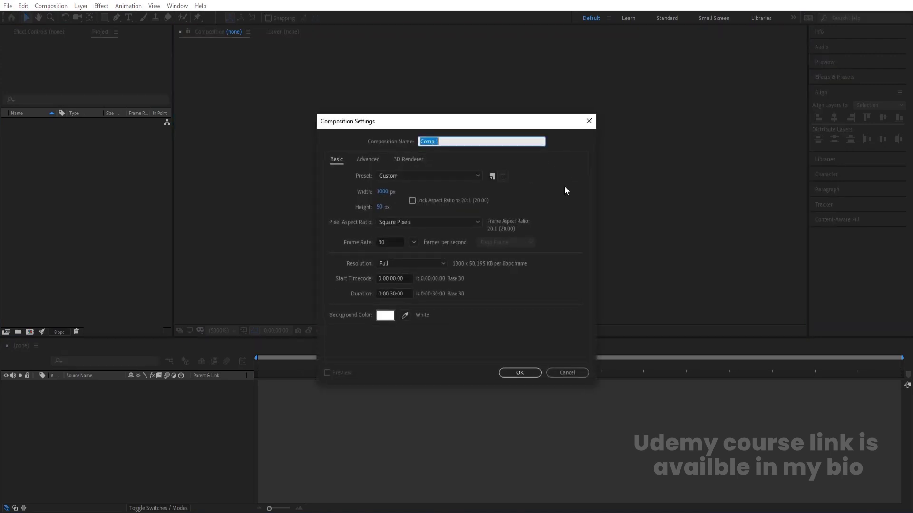
pyautogui.click(390, 191)
pyautogui.write('19')
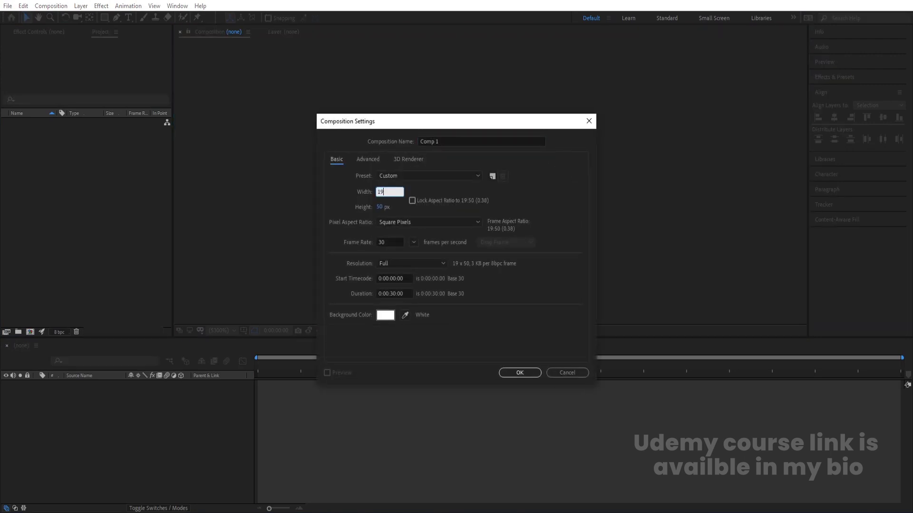
pyautogui.write('20')
pyautogui.click(382, 206)
pyautogui.write('1080')
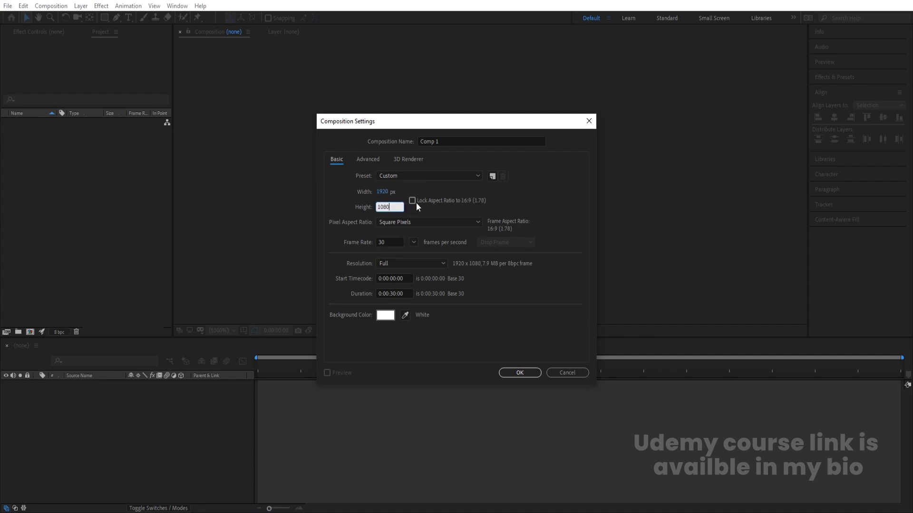
pyautogui.click(446, 141)
pyautogui.write('Main Animation')
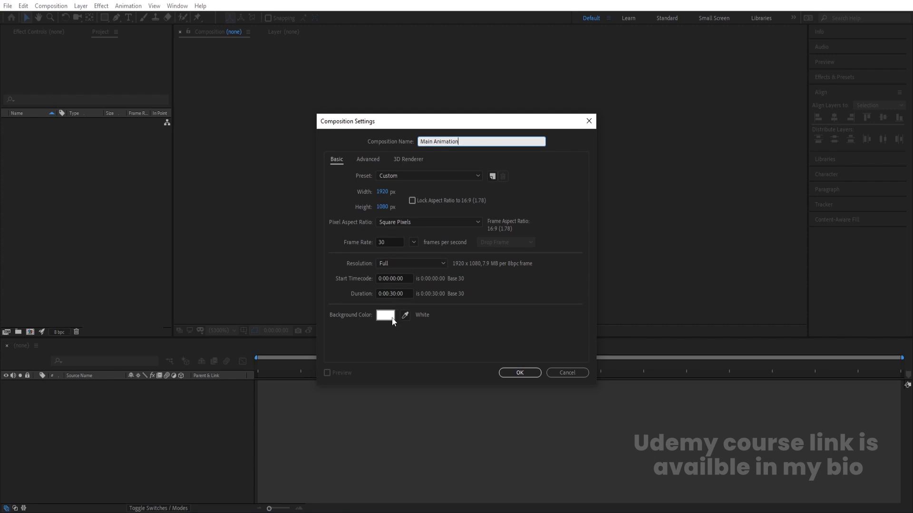
pyautogui.click(520, 373)
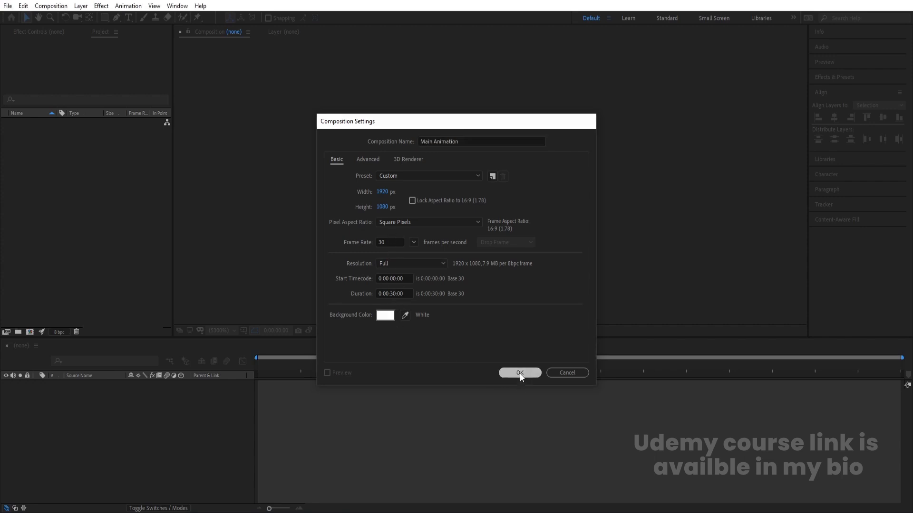
pyautogui.click(242, 331)
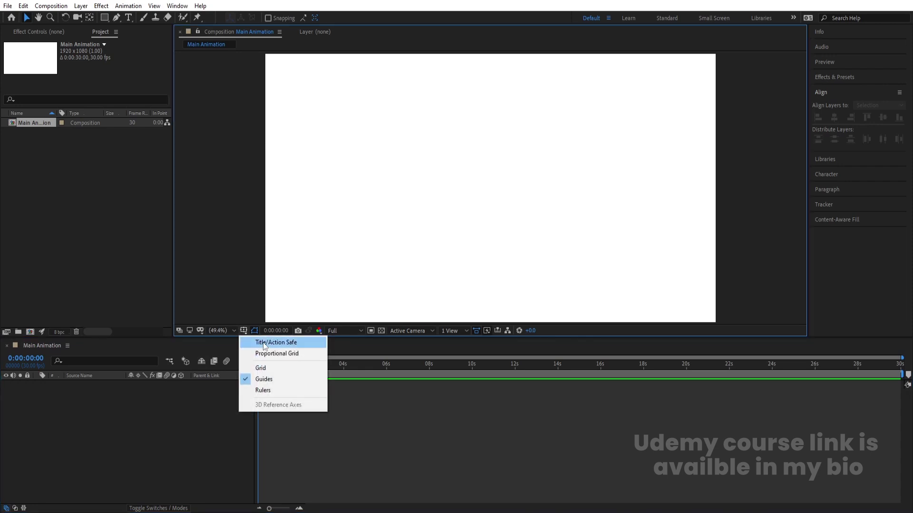
pyautogui.click(270, 344)
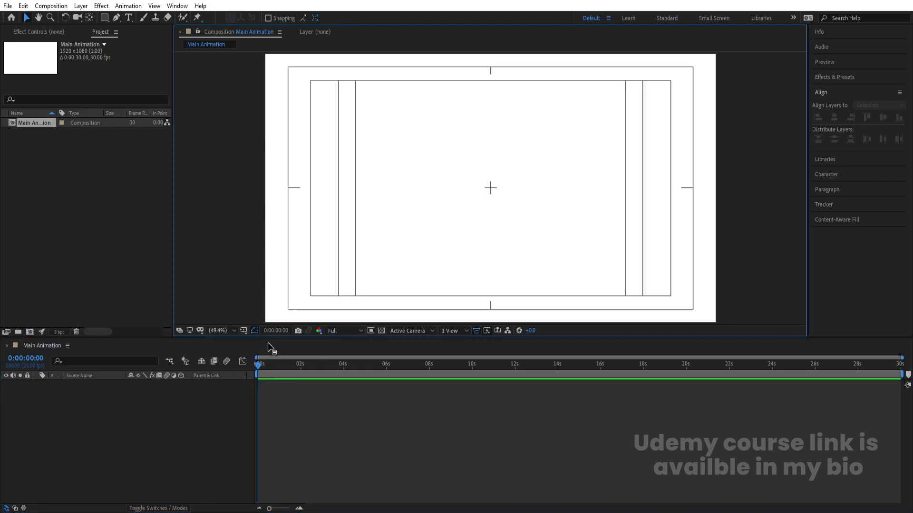
# Create a second composition named strip with a width of 1000 px and a height of 50 px
pyautogui.hotkey('ctrl', 'n')
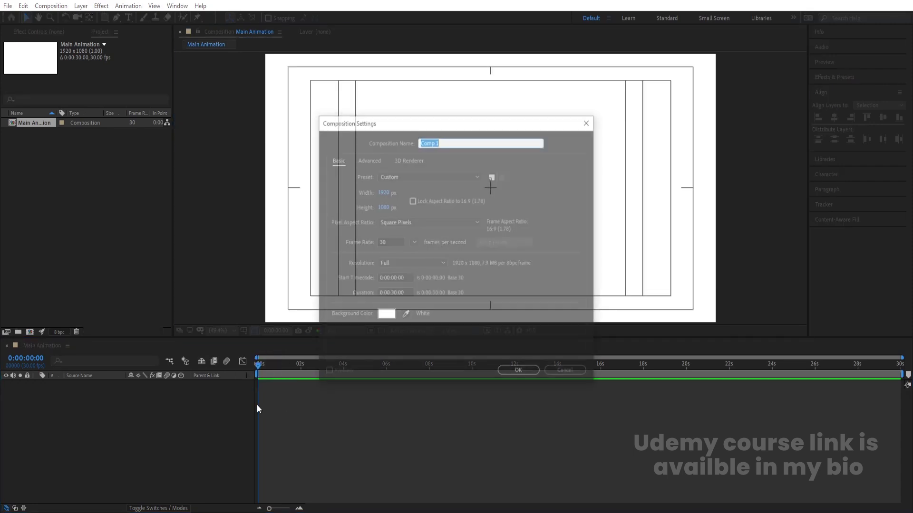
pyautogui.write('strip')
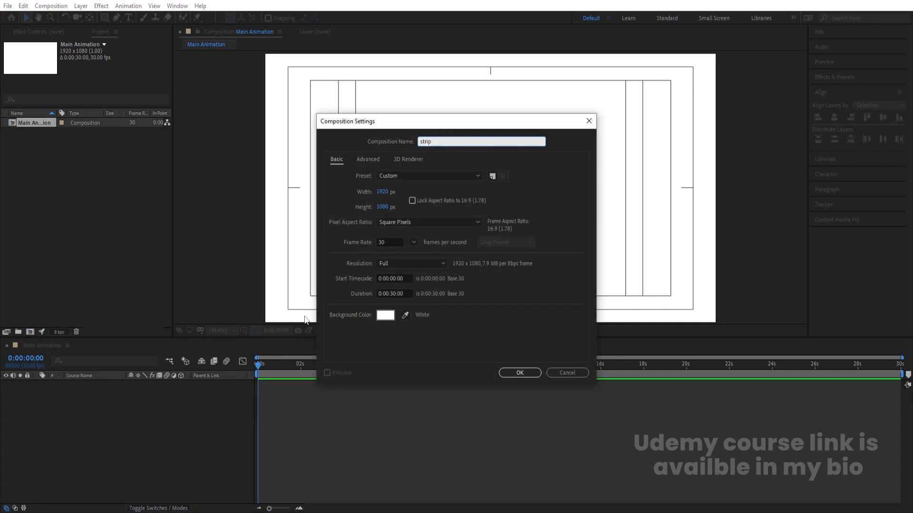
pyautogui.click(385, 195)
pyautogui.write('1000')
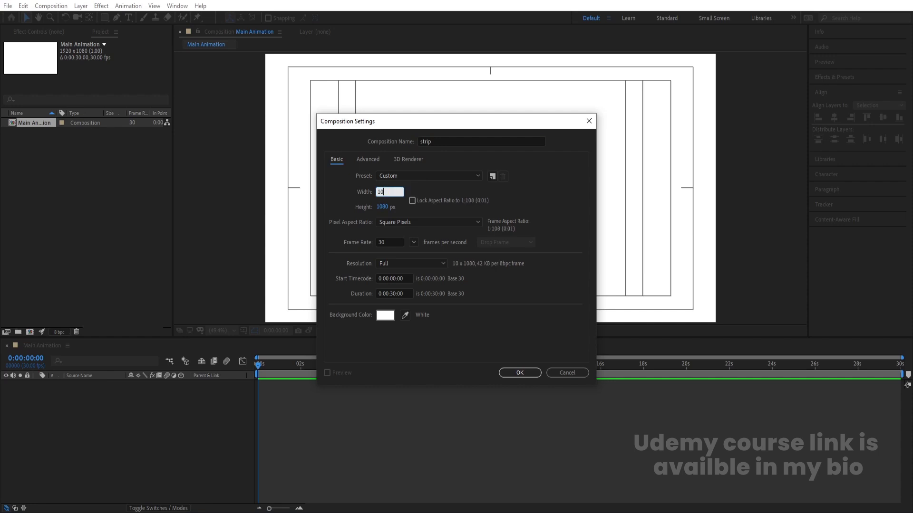
pyautogui.click(385, 207)
pyautogui.write('50')
pyautogui.press('Return')
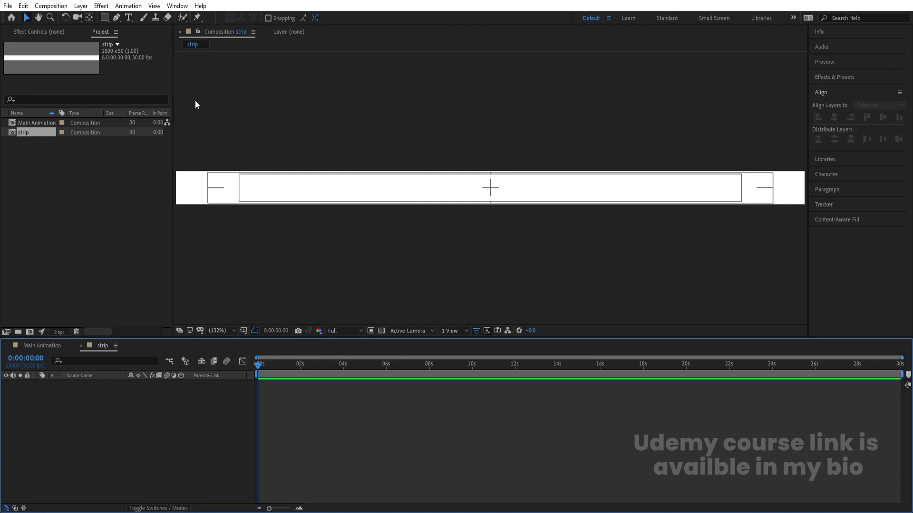
# Add a text layer reading MOTION to the strip composition
pyautogui.click(128, 19)
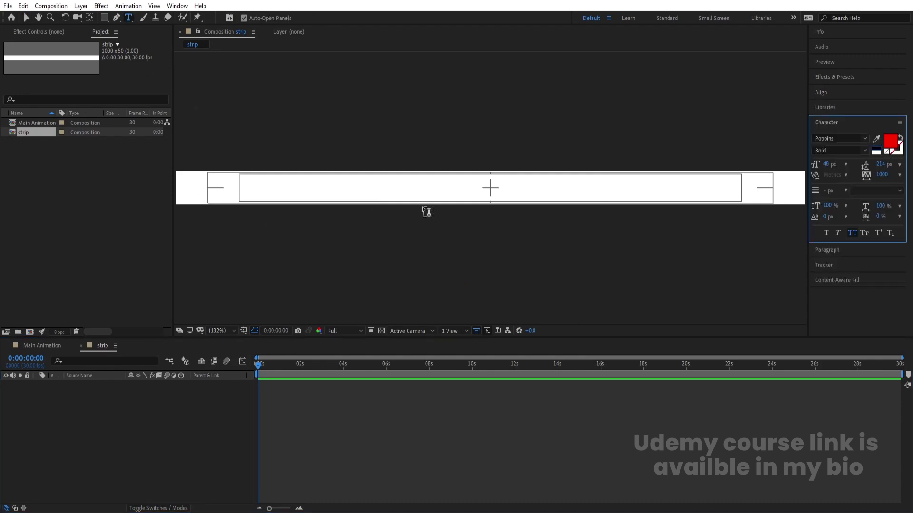
pyautogui.click(437, 195)
pyautogui.write('MOTION')
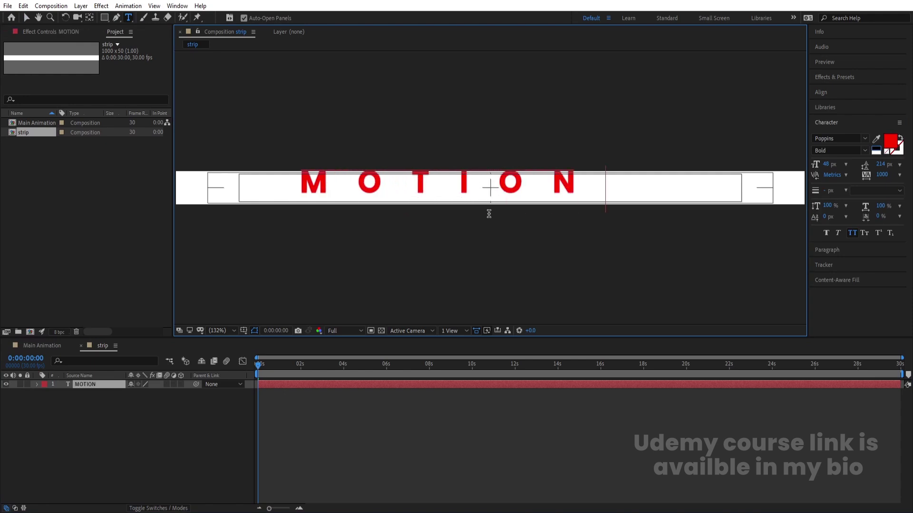
pyautogui.click(110, 409)
# Center the MOTION layer's anchor point and align the layer to the horizontal and vertical center of the composition
pyautogui.click(87, 385)
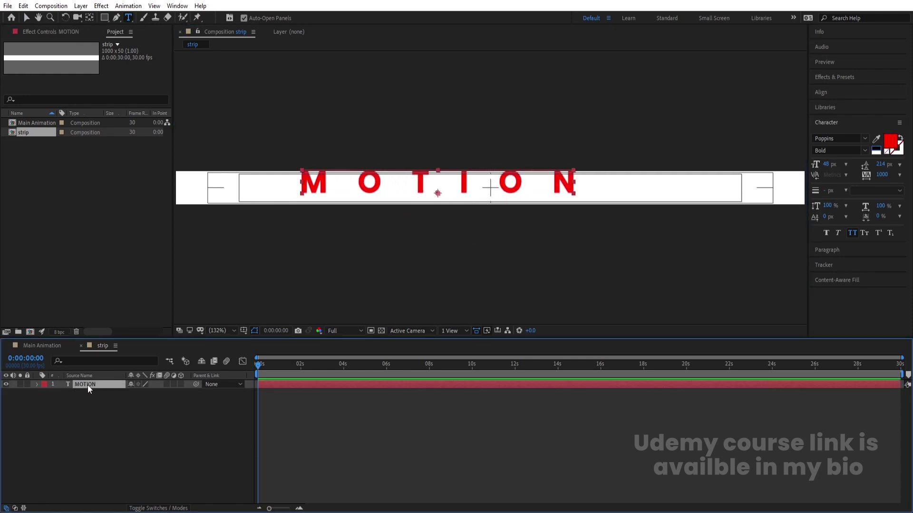
pyautogui.hotkey('ctrl', 'alt', 'Home')
pyautogui.click(832, 96)
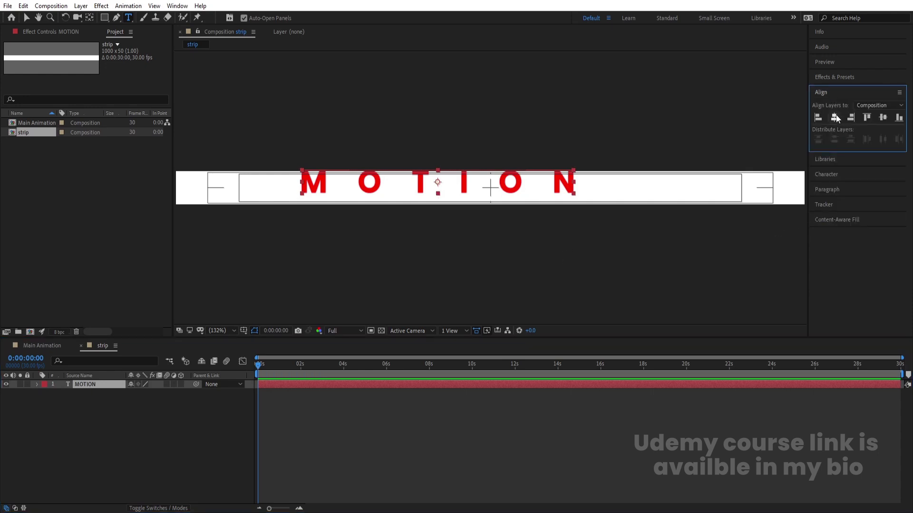
pyautogui.click(835, 118)
pyautogui.click(883, 117)
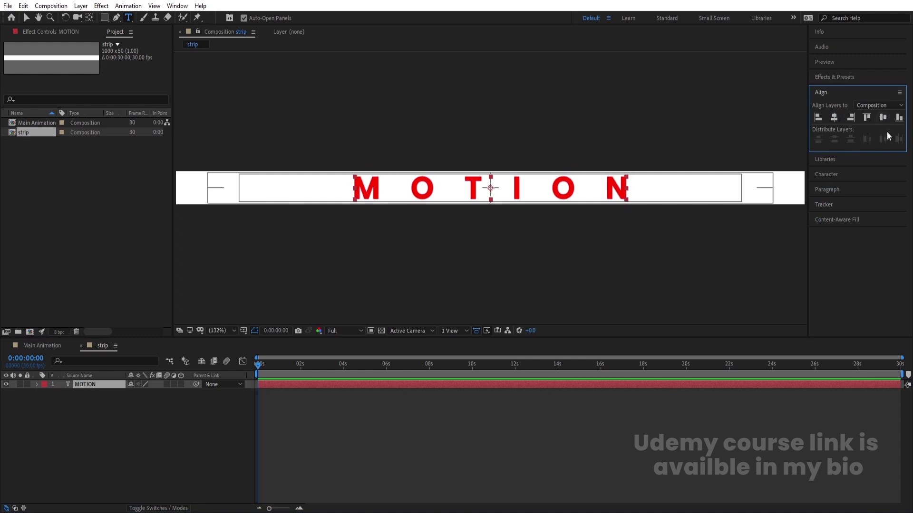
# Set the MOTION text's tracking to 1000 and its paragraph alignment to centered
pyautogui.click(835, 170)
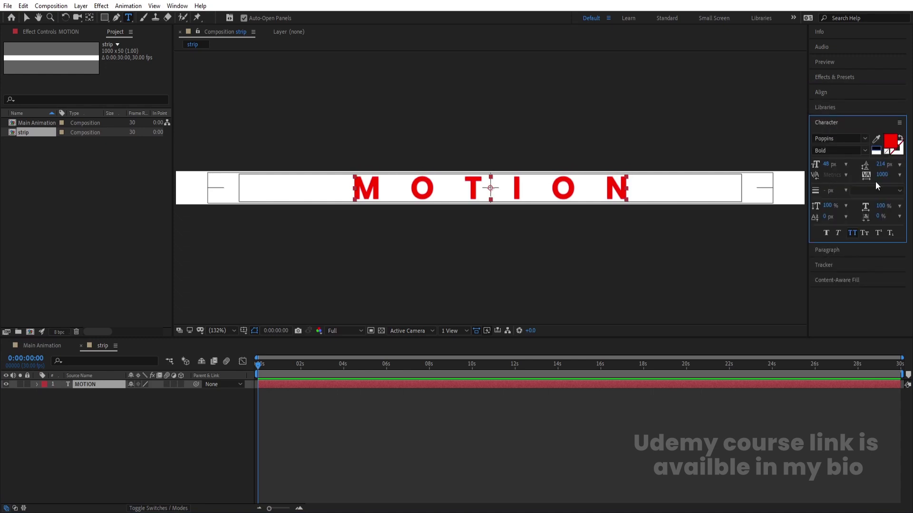
pyautogui.moveTo(884, 175)
pyautogui.mouseDown()
pyautogui.moveTo(875, 175)
pyautogui.moveTo(898, 176)
pyautogui.mouseUp()
pyautogui.click(827, 250)
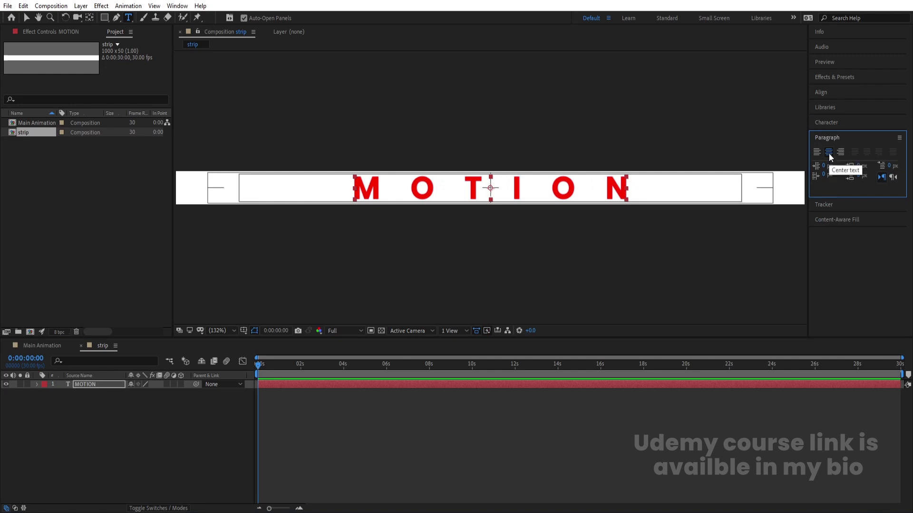
pyautogui.click(826, 124)
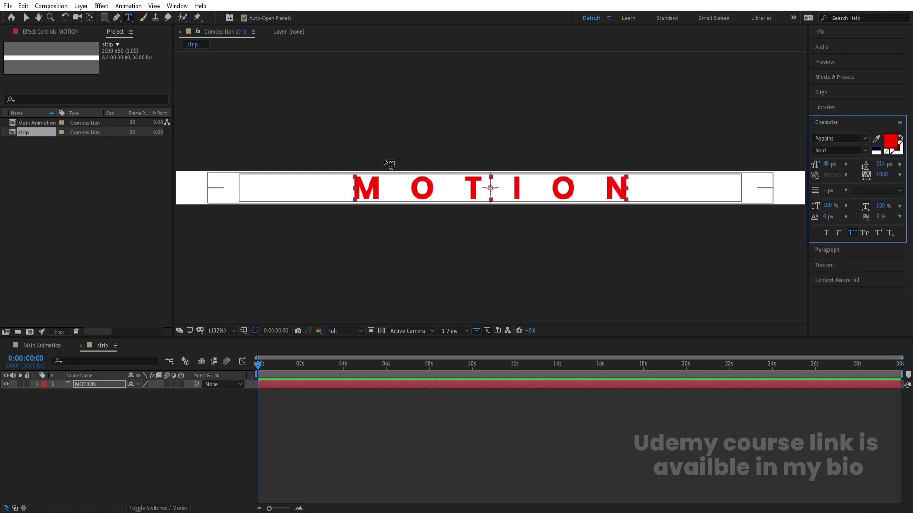
# Add a Tracking animator to the MOTION text with a Tracking Amount of 99 to spread the letters across the strip
pyautogui.click(36, 385)
pyautogui.click(185, 392)
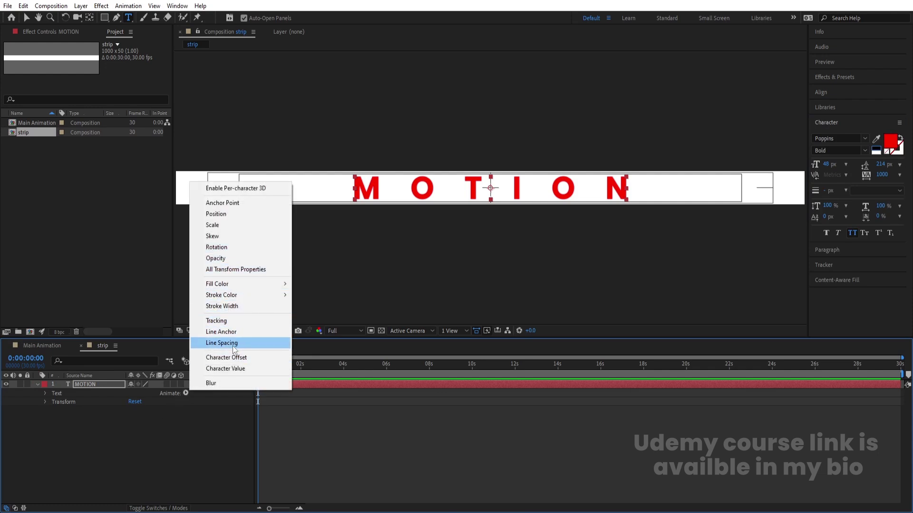
pyautogui.click(216, 321)
pyautogui.moveTo(136, 453); pyautogui.dragTo(173, 447)
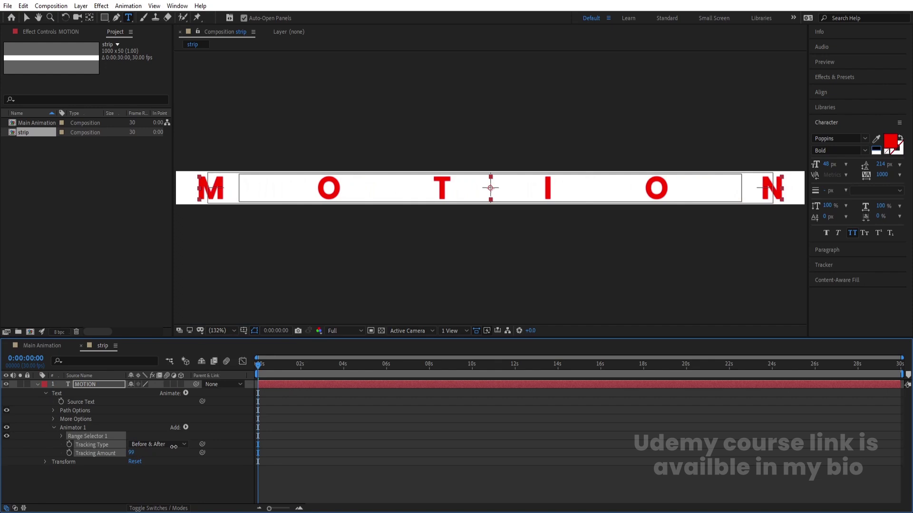
pyautogui.click(37, 384)
pyautogui.click(78, 429)
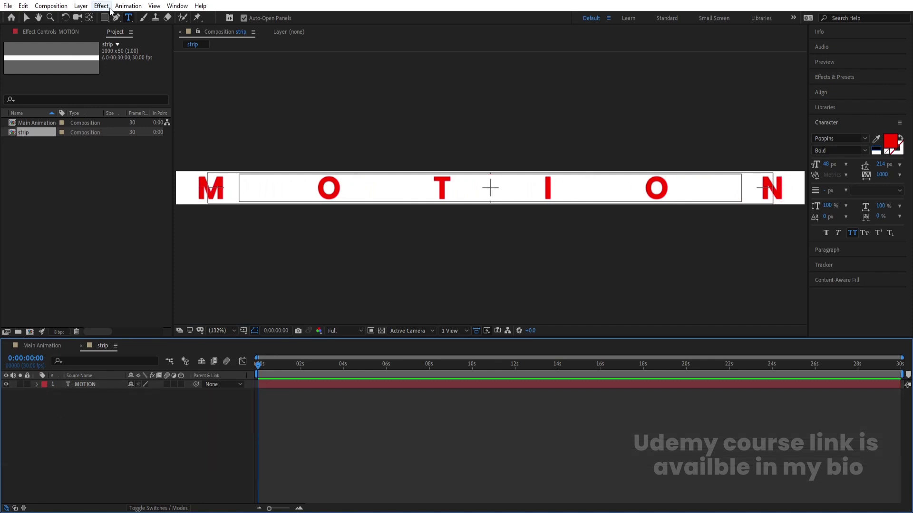
# Lock the MOTION layer and add a separate text layer containing only the letter M
pyautogui.click(127, 18)
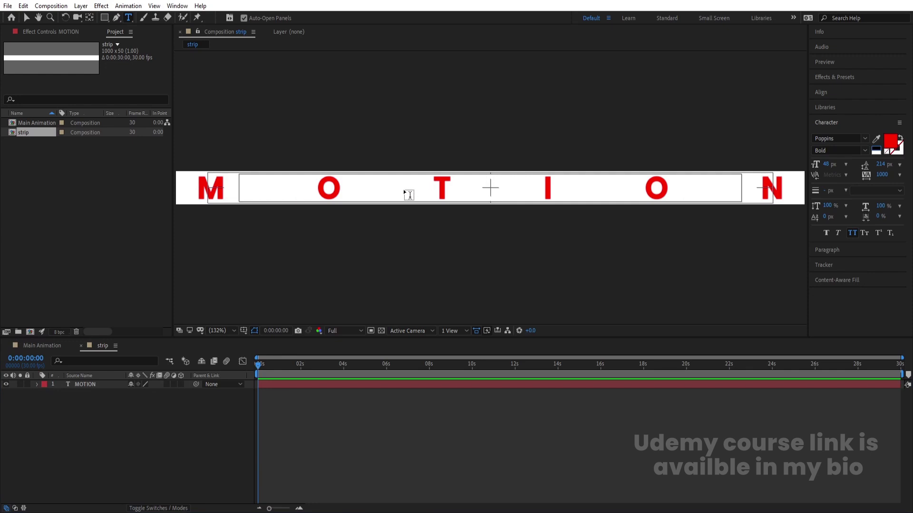
pyautogui.click(450, 201)
pyautogui.write('M')
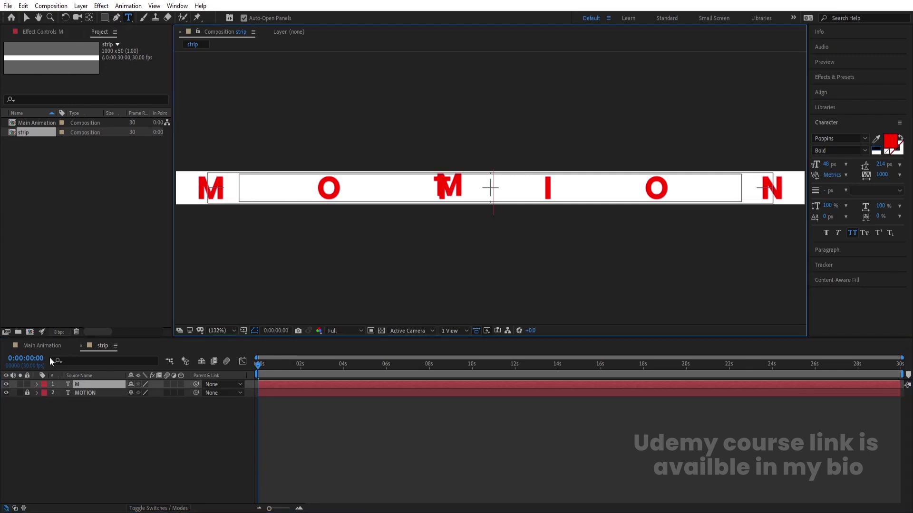
pyautogui.click(67, 450)
# Center the M layer's anchor point and align the layer to the center of the composition both ways
pyautogui.click(78, 385)
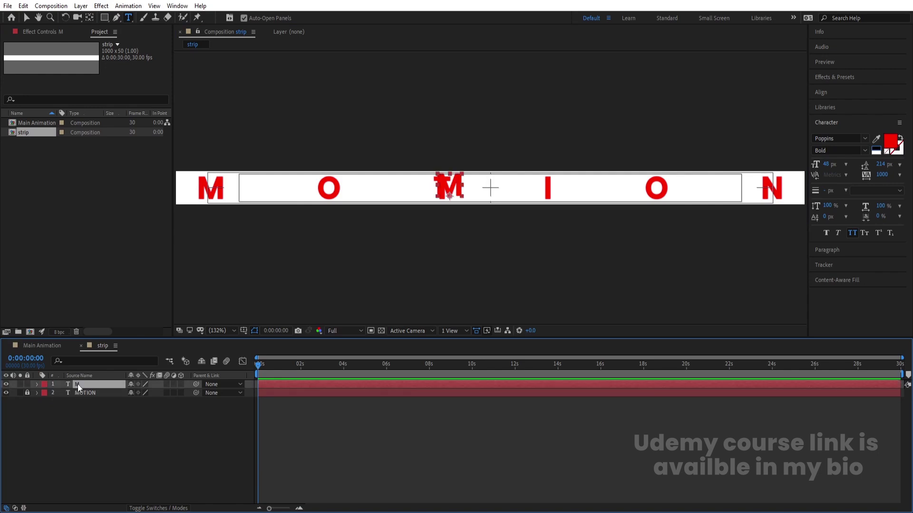
pyautogui.hotkey('ctrl', 'alt', 'Home')
pyautogui.click(827, 93)
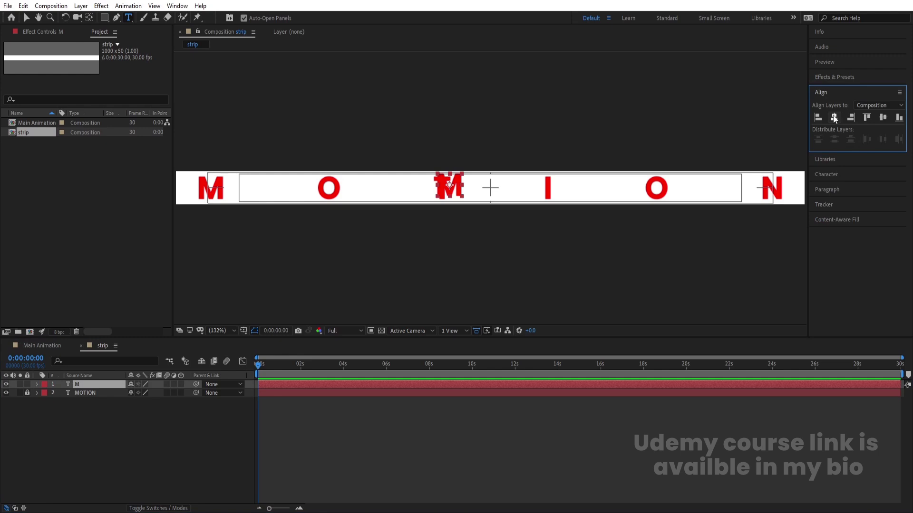
pyautogui.click(834, 117)
pyautogui.click(881, 119)
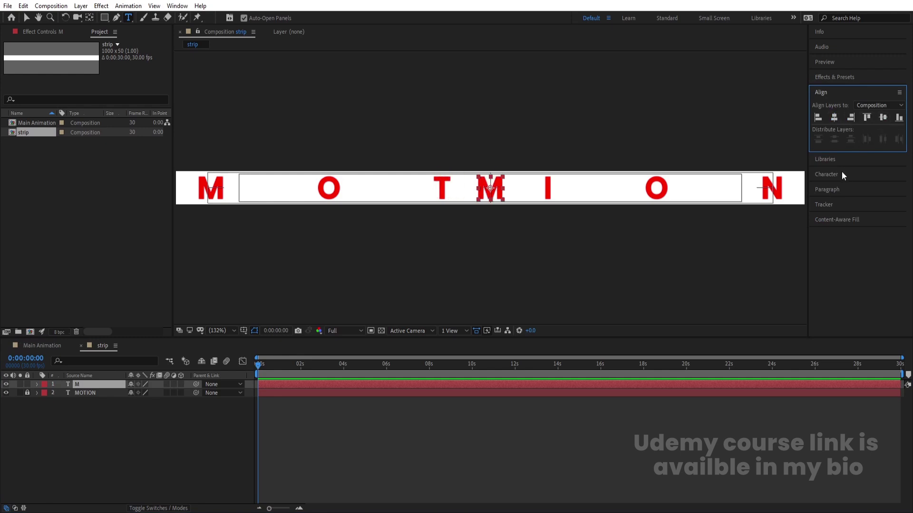
# Set the M letter's fill to black and move it exactly over the red M of the MOTION text
pyautogui.click(821, 172)
pyautogui.click(875, 152)
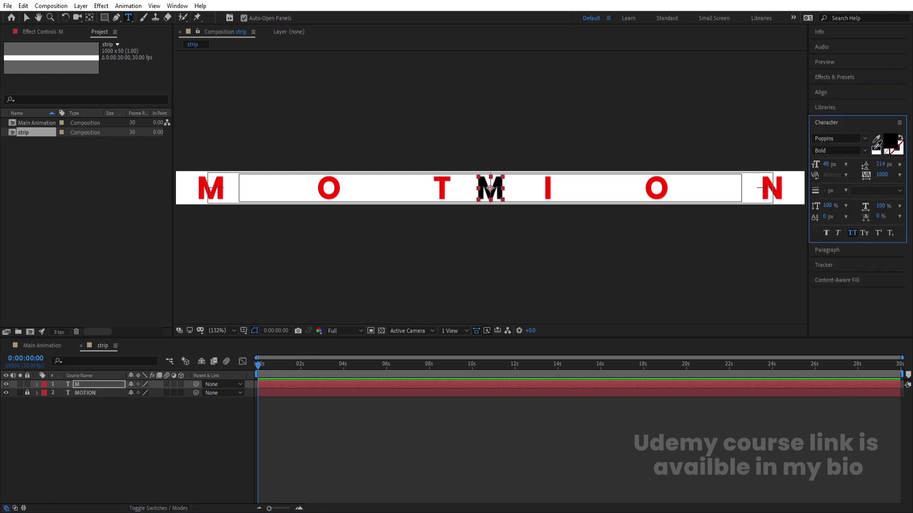
pyautogui.click(90, 405)
pyautogui.click(83, 382)
pyautogui.press('Num_Lock')
pyautogui.press('v')
pyautogui.moveTo(490, 189); pyautogui.dragTo(207, 198)
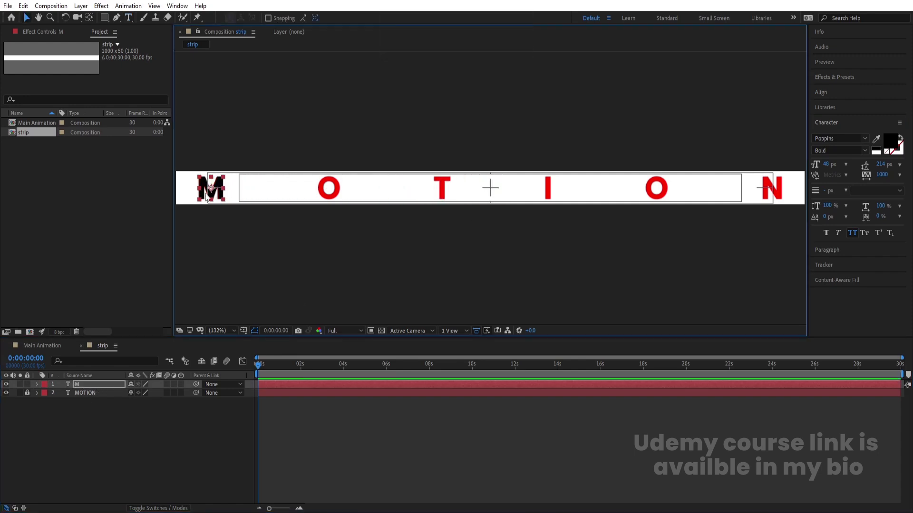
# Duplicate the black M layer and change the copy's text to O
pyautogui.click(119, 403)
pyautogui.click(90, 387)
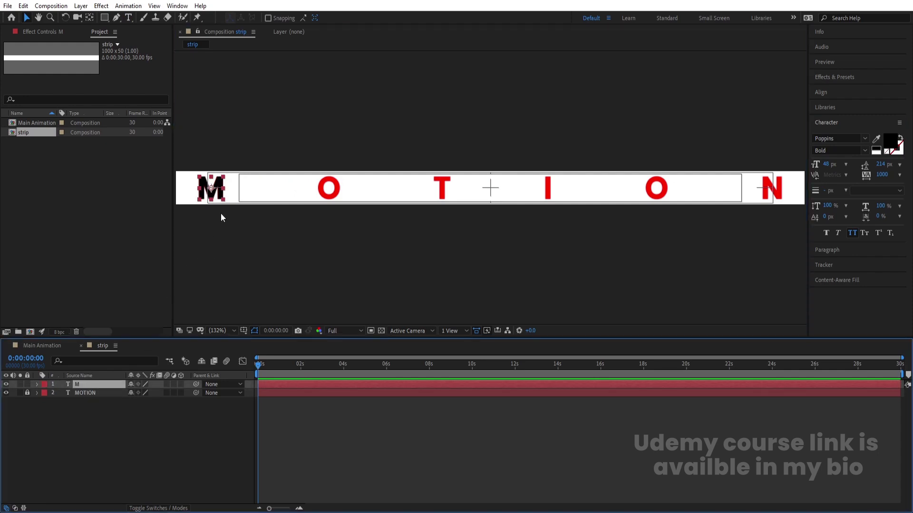
pyautogui.hotkey('ctrl', 'd')
pyautogui.hotkey('ctrl', 't')
pyautogui.doubleClick(211, 188)
pyautogui.write('O')
pyautogui.click(63, 432)
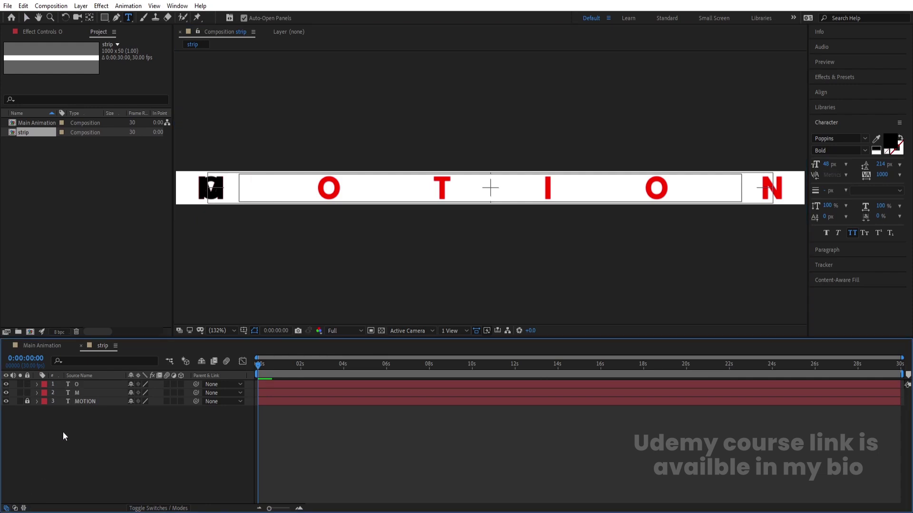
# Move the black O layer over the first red O by setting its X position to 244.7
pyautogui.click(73, 387)
pyautogui.press('p')
pyautogui.press('v')
pyautogui.moveTo(132, 392); pyautogui.dragTo(220, 393)
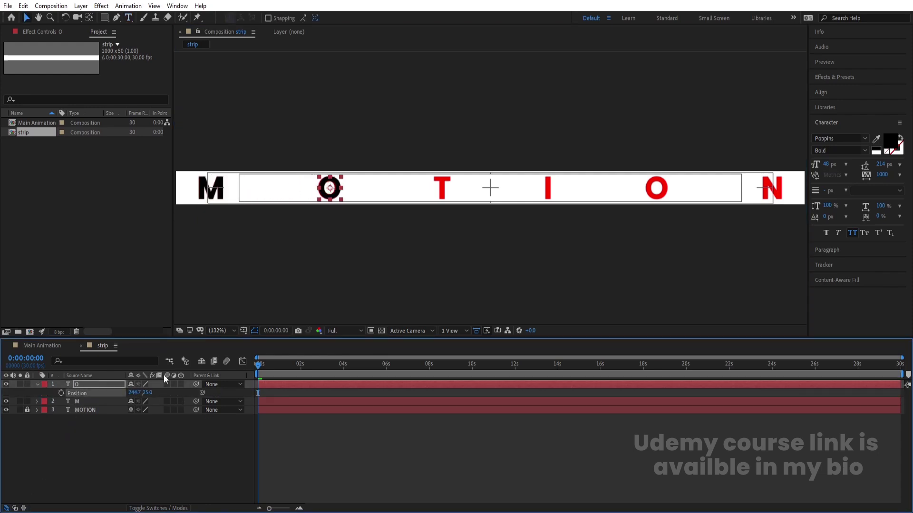
# Duplicate the black O layer and change the copy's text to T
pyautogui.hotkey('ctrl', 'd')
pyautogui.hotkey('ctrl', 't')
pyautogui.doubleClick(328, 186)
pyautogui.write('T')
pyautogui.click(85, 457)
# Move the black T layer over the red T by setting its X position to 423.7
pyautogui.click(79, 385)
pyautogui.press('p')
pyautogui.moveTo(133, 393); pyautogui.dragTo(230, 403)
# Duplicate the black T layer and change the copy's text to I
pyautogui.click(75, 384)
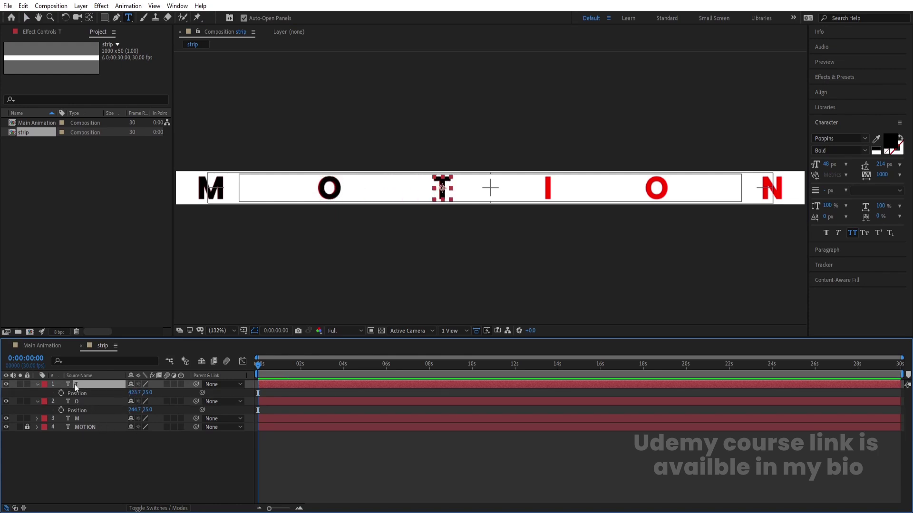
pyautogui.hotkey('ctrl', 'd')
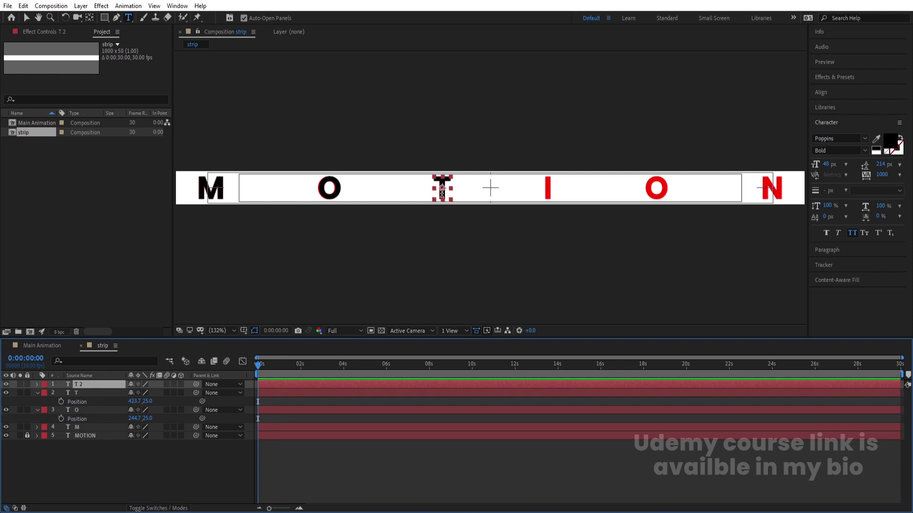
pyautogui.doubleClick(442, 192)
pyautogui.write('I')
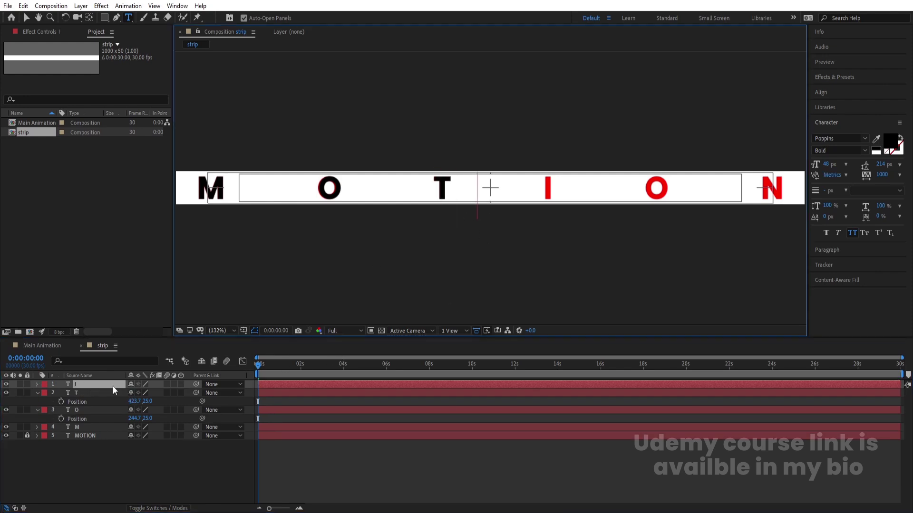
# Move the black I layer over the red I by setting its X position to 591.7
pyautogui.click(91, 385)
pyautogui.press('p')
pyautogui.moveTo(134, 393); pyautogui.dragTo(210, 392)
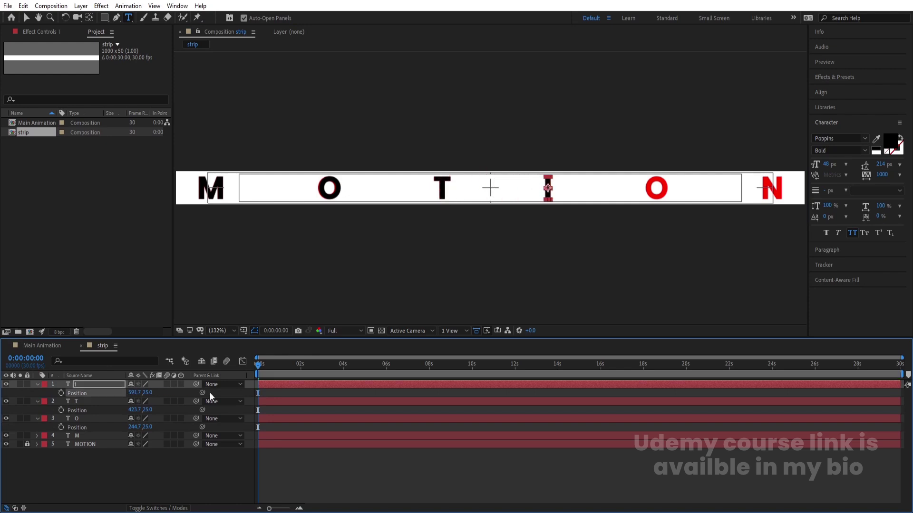
# Duplicate the O layer, place the copy first in the layer stack and set its X position to 764.7 over the second red O
pyautogui.click(76, 418)
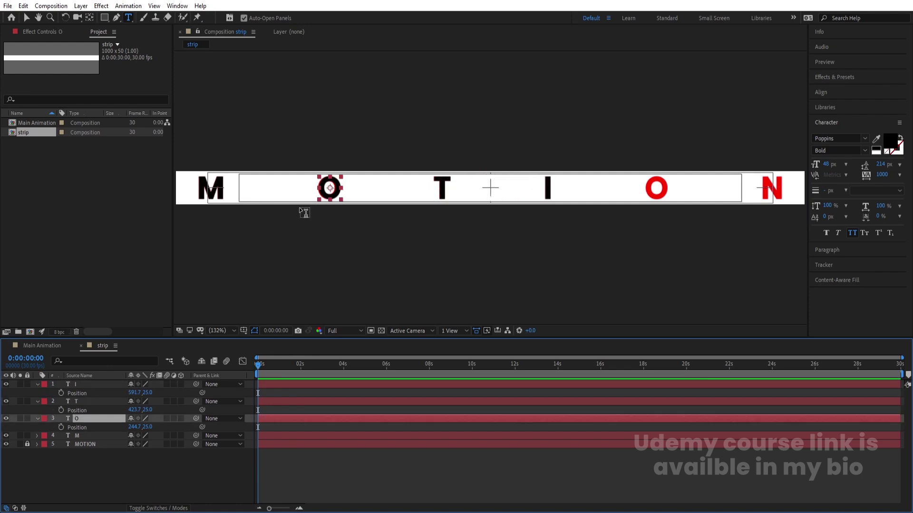
pyautogui.hotkey('ctrl', 'd')
pyautogui.moveTo(90, 417); pyautogui.dragTo(80, 385)
pyautogui.press('p')
pyautogui.moveTo(141, 393); pyautogui.dragTo(377, 392)
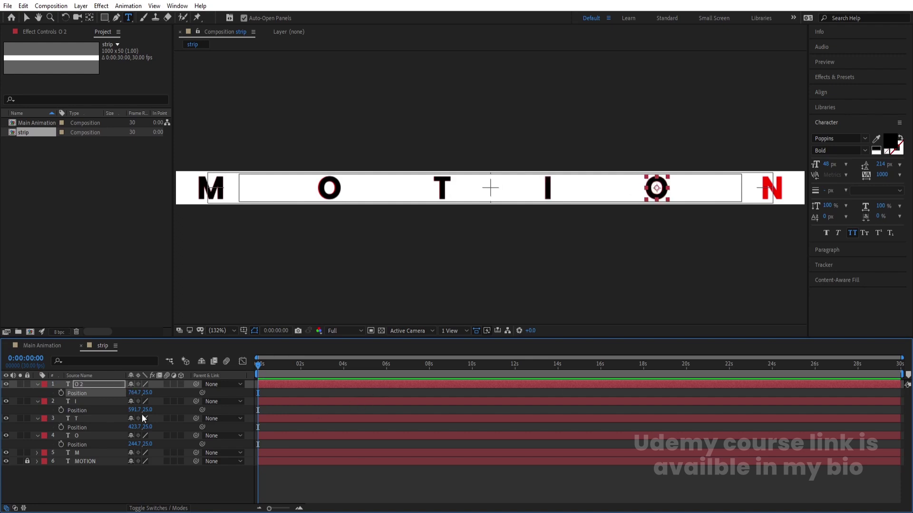
# Duplicate the O 2 layer, change the copy's text to N and set its X position to 948.7 over the red N
pyautogui.hotkey('ctrl', 'd')
pyautogui.click(664, 195)
pyautogui.doubleClick(663, 195)
pyautogui.write('N')
pyautogui.click(78, 384)
pyautogui.press('p')
pyautogui.moveTo(134, 393); pyautogui.dragTo(228, 397)
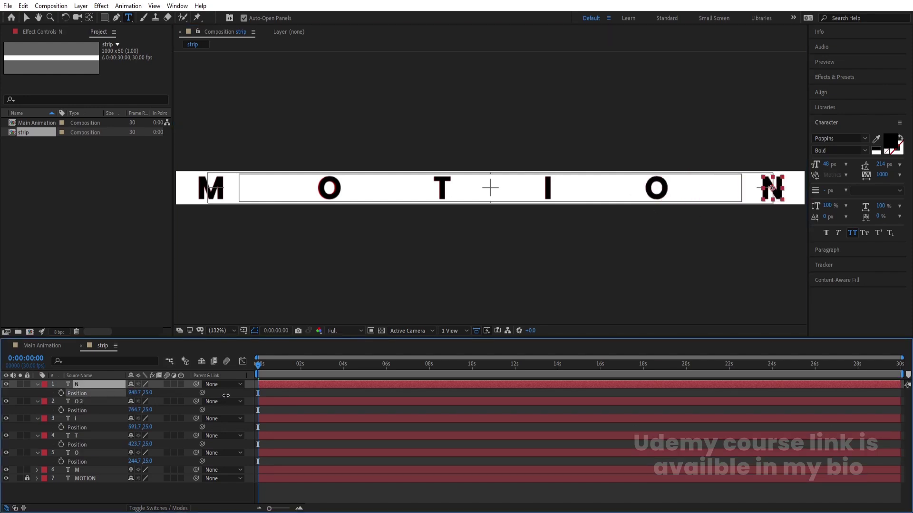
# Keyframe the Position of all six black letter layers at 0 and 2 seconds
pyautogui.click(79, 467)
pyautogui.keyDown('shift'); pyautogui.click(79, 384); pyautogui.keyUp('shift')
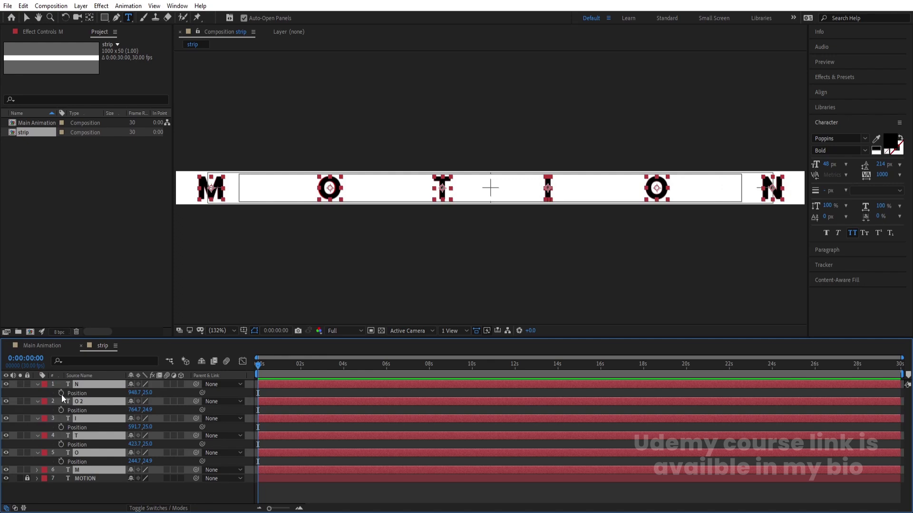
pyautogui.press('p')
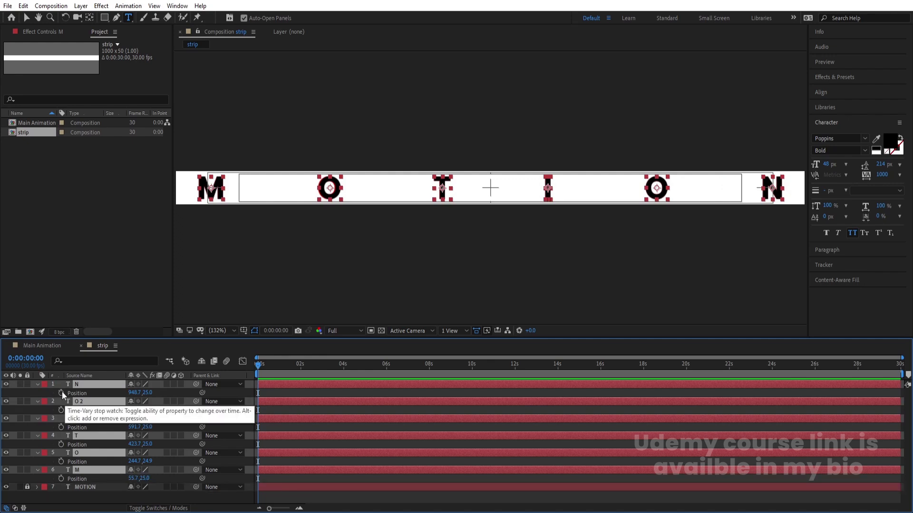
pyautogui.hotkey('alt', 'shift', 'p')
pyautogui.press('=')
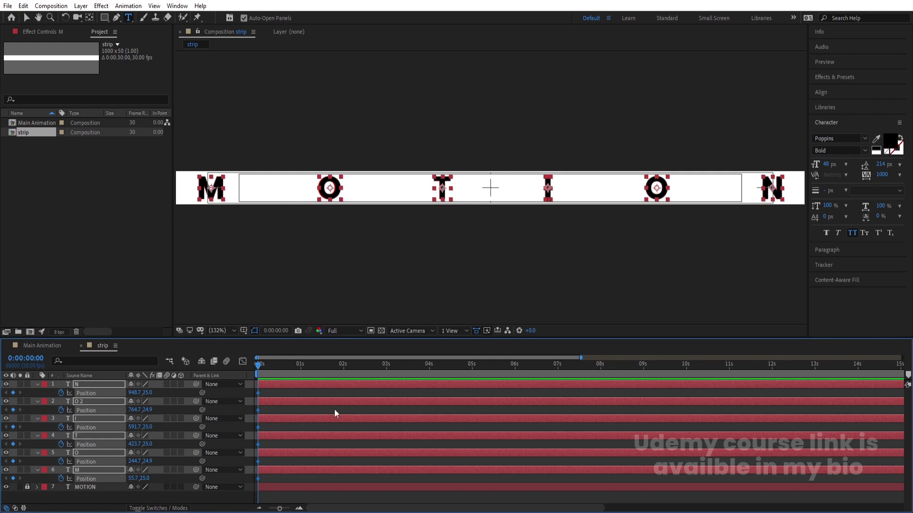
pyautogui.click(344, 367)
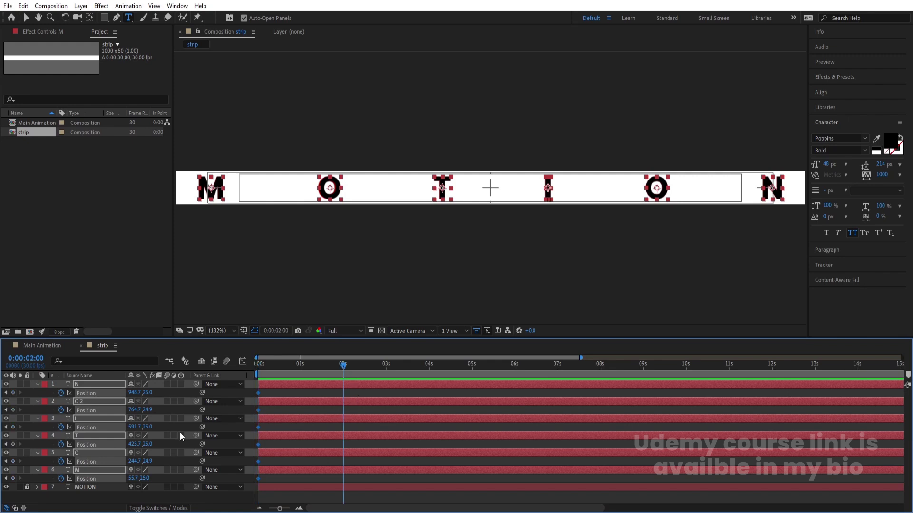
pyautogui.click(13, 393)
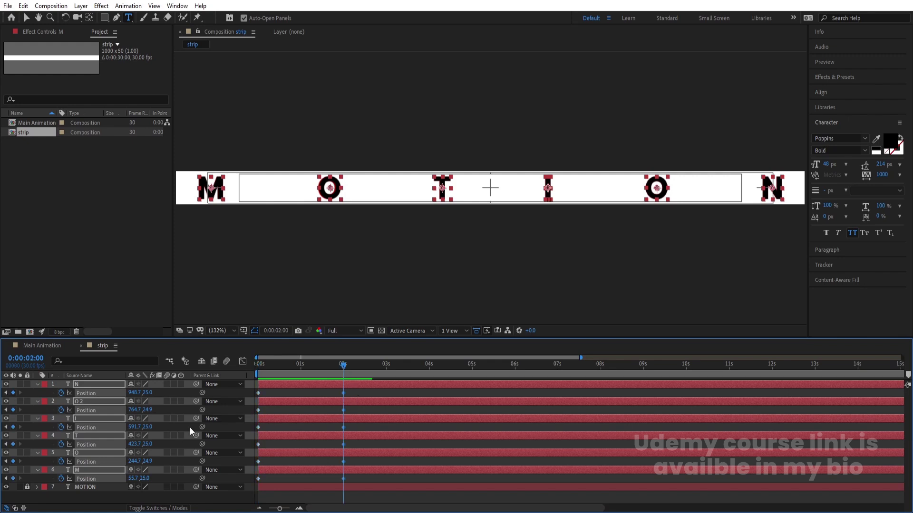
# At 1 second, move the M across the strip onto the N's place, at about X 945.3
pyautogui.click(301, 367)
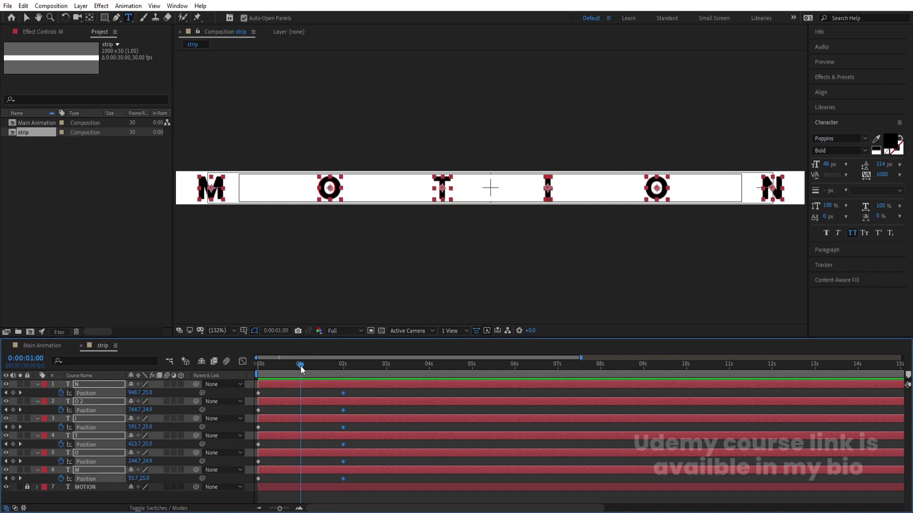
pyautogui.click(297, 391)
pyautogui.press('v')
pyautogui.click(211, 200)
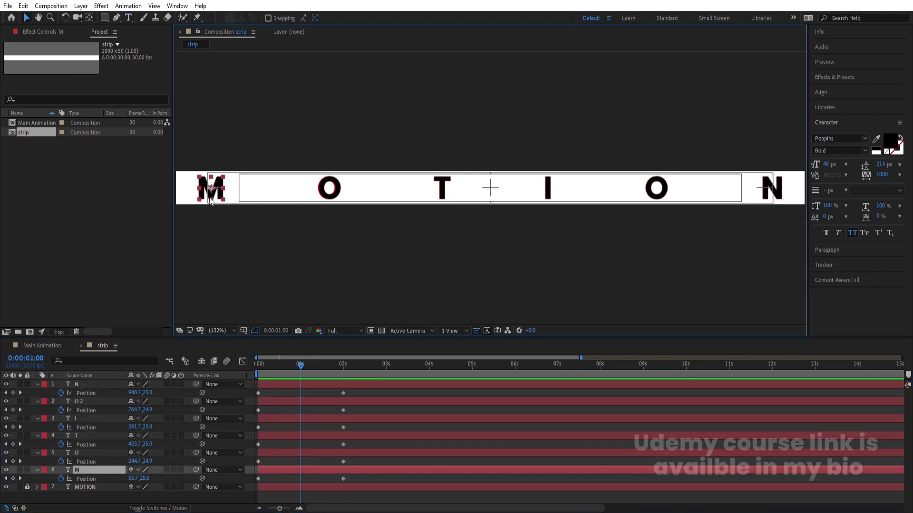
pyautogui.moveTo(206, 194); pyautogui.dragTo(765, 200)
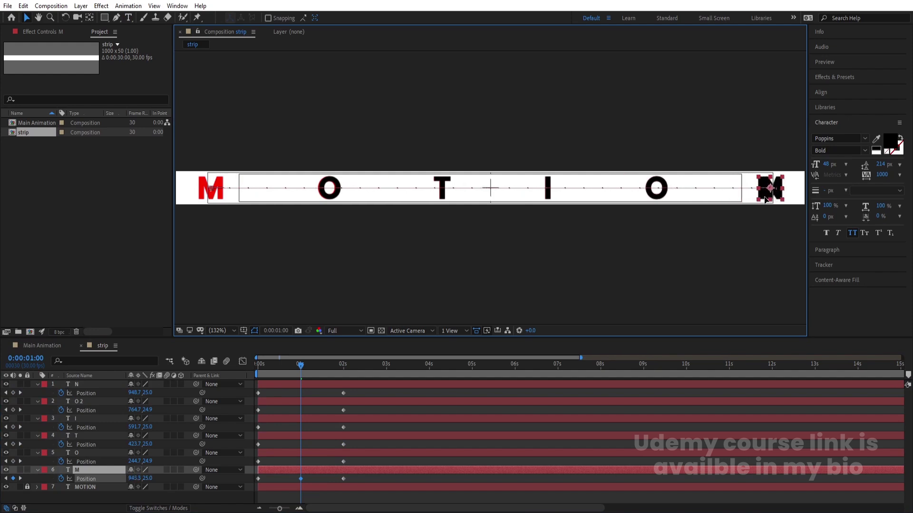
# At 1 second, set the X position of the first O to 762.7 and of the T to 588.7
pyautogui.click(307, 453)
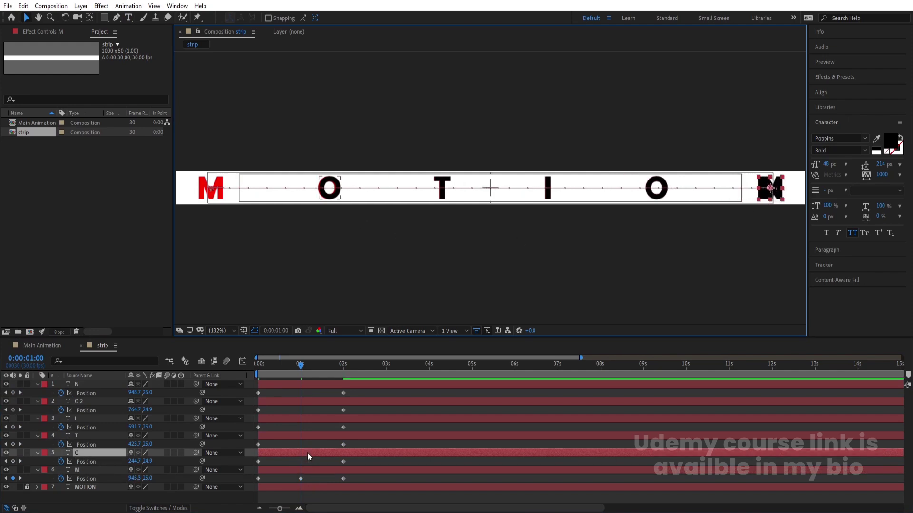
pyautogui.moveTo(135, 461); pyautogui.dragTo(382, 459)
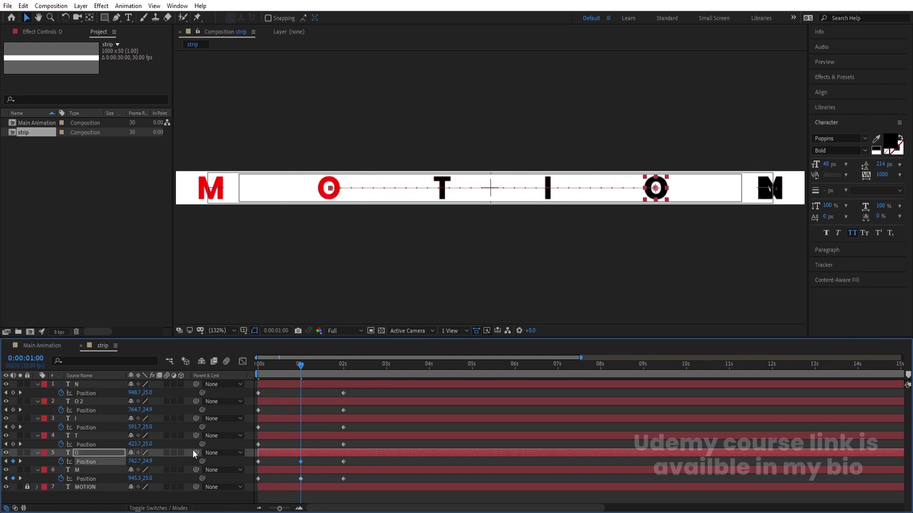
pyautogui.click(102, 437)
pyautogui.moveTo(138, 444); pyautogui.dragTo(224, 452)
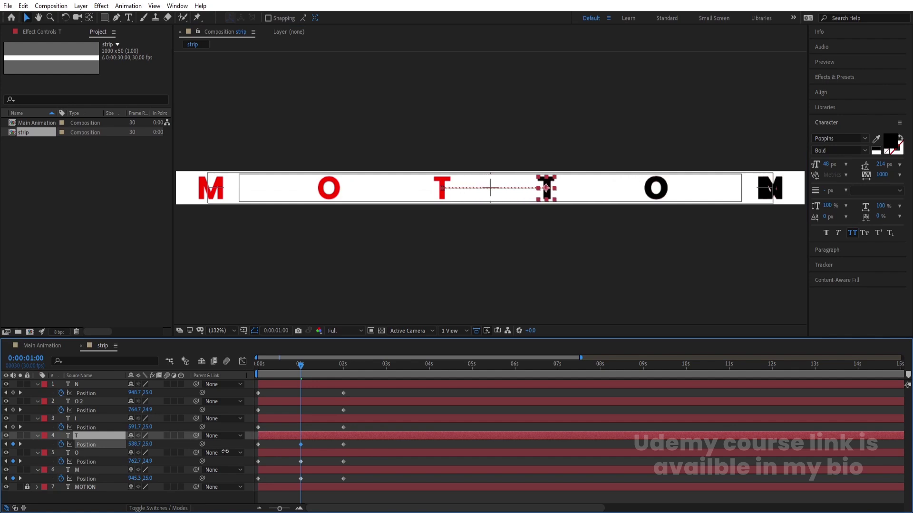
# At 1 second, set the X position of the I to 422.7 and of the O 2 layer to 242.7
pyautogui.click(89, 420)
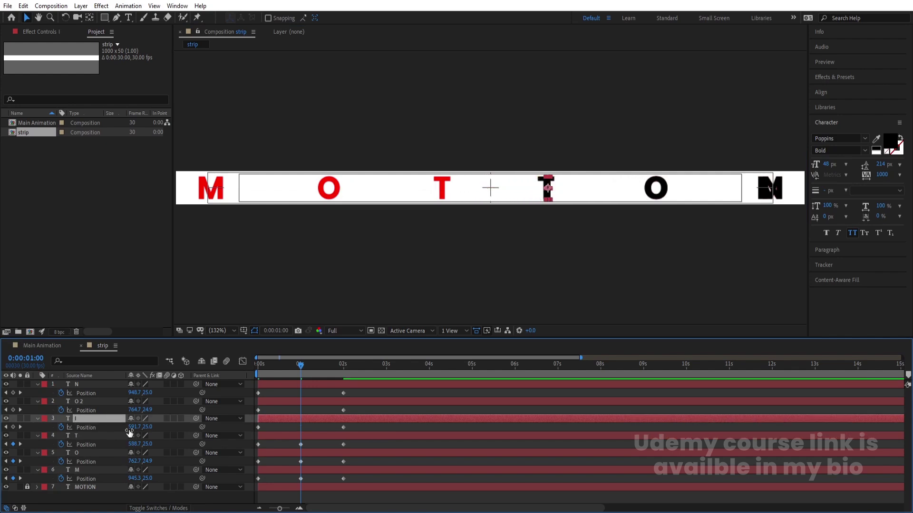
pyautogui.moveTo(133, 427); pyautogui.dragTo(57, 437)
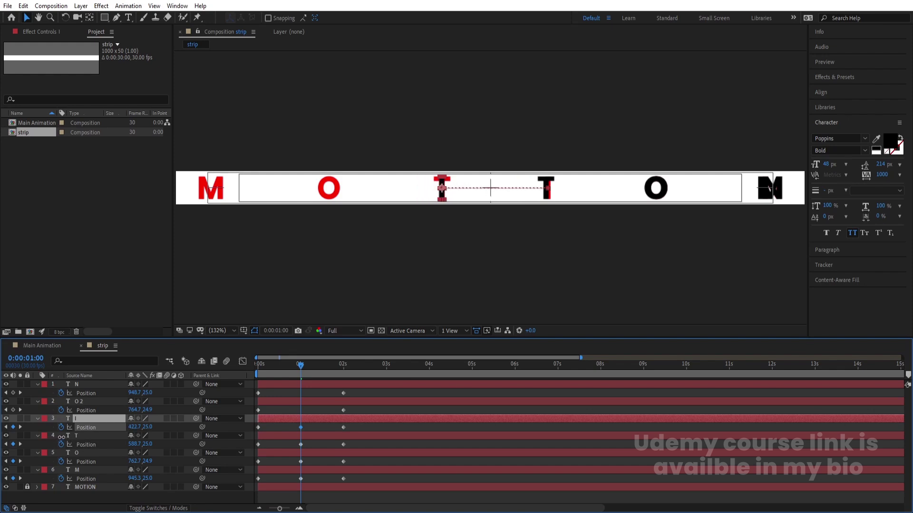
pyautogui.click(86, 404)
pyautogui.moveTo(135, 411); pyautogui.dragTo(40, 412)
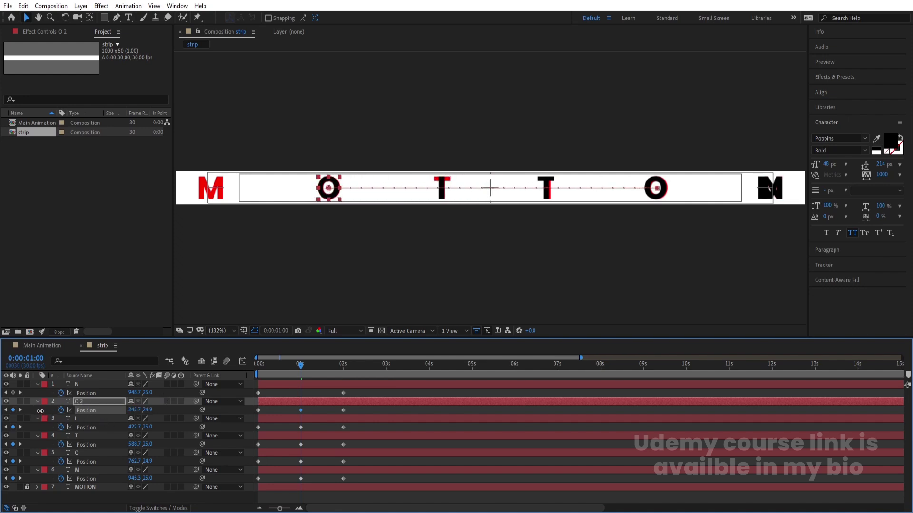
# At 1 second, move the N onto the M's original place by setting its X position to 56.7
pyautogui.click(75, 384)
pyautogui.moveTo(135, 392); pyautogui.dragTo(93, 404)
pyautogui.moveTo(118, 394); pyautogui.dragTo(114, 393)
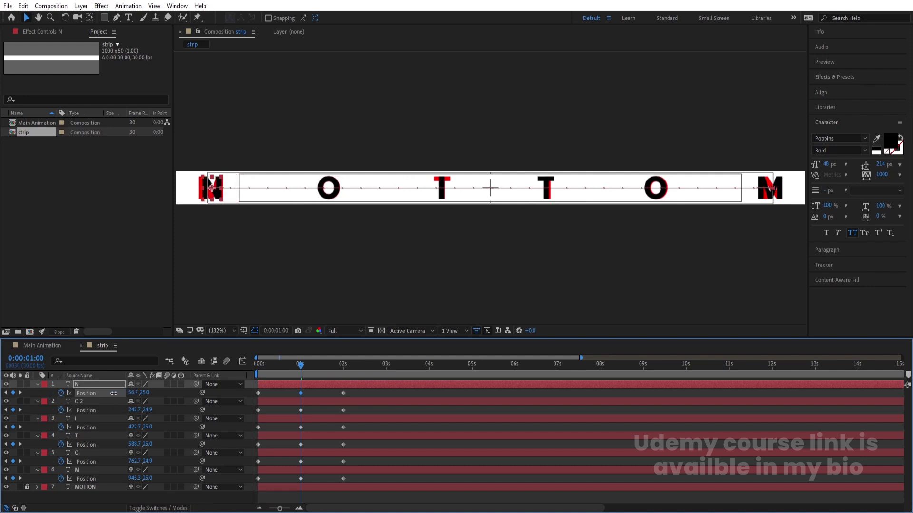
# Apply Easy Ease to all position keyframes of the six letters and preview the animation from the start
pyautogui.moveTo(357, 482); pyautogui.dragTo(205, 381)
pyautogui.press('F9')
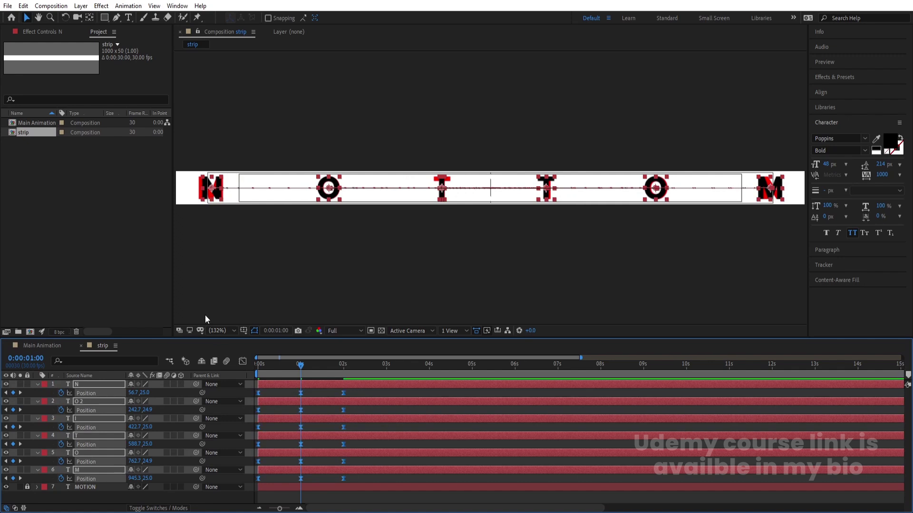
pyautogui.press('Home')
pyautogui.press('space')
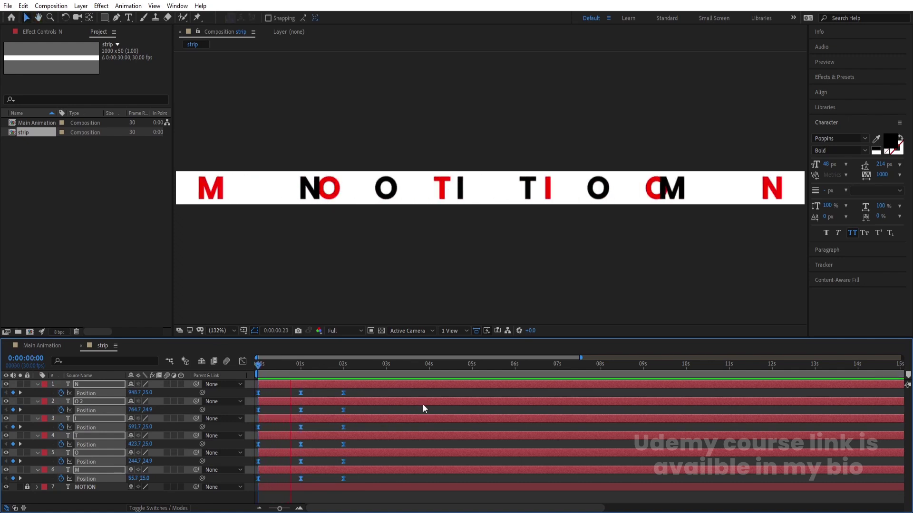
pyautogui.press('space')
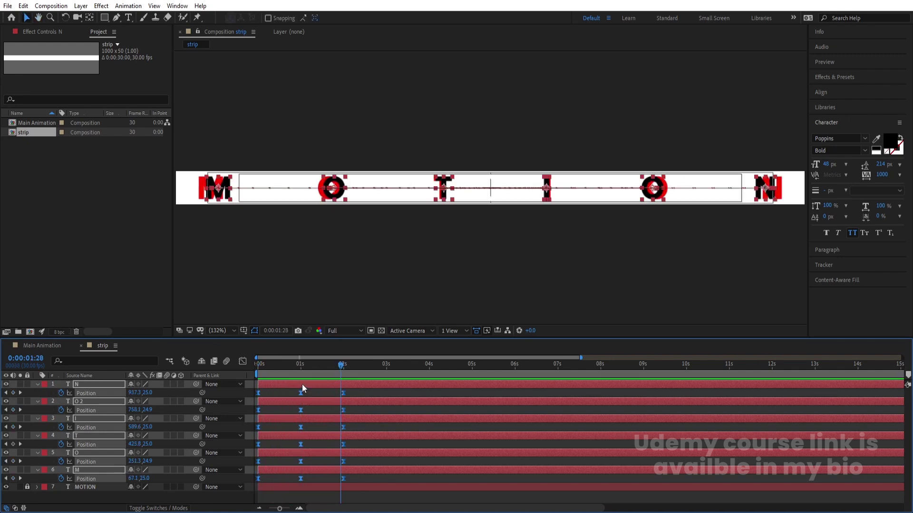
# Lengthen the ease handles of all position keyframes in the speed graph for steeper peaks between them, and preview the motion
pyautogui.click(243, 361)
pyautogui.rightClick(368, 438)
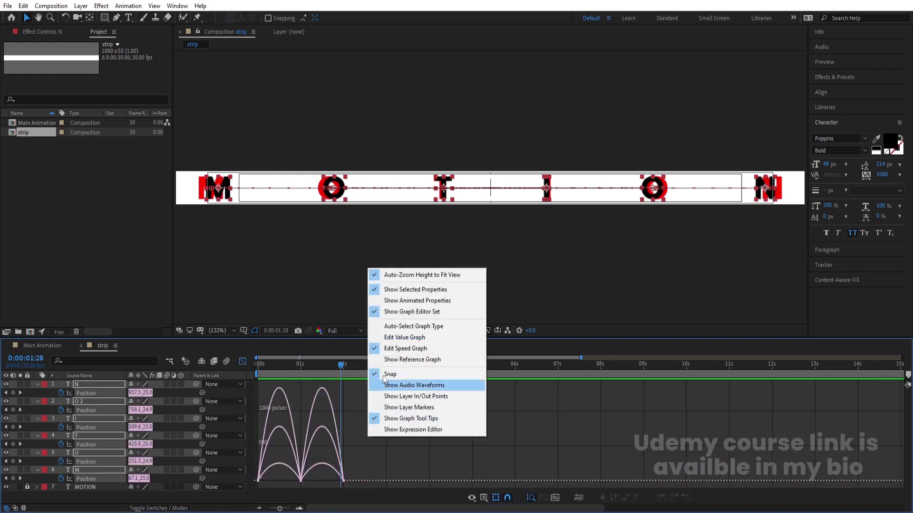
pyautogui.moveTo(374, 463); pyautogui.dragTo(230, 492)
pyautogui.press('=')
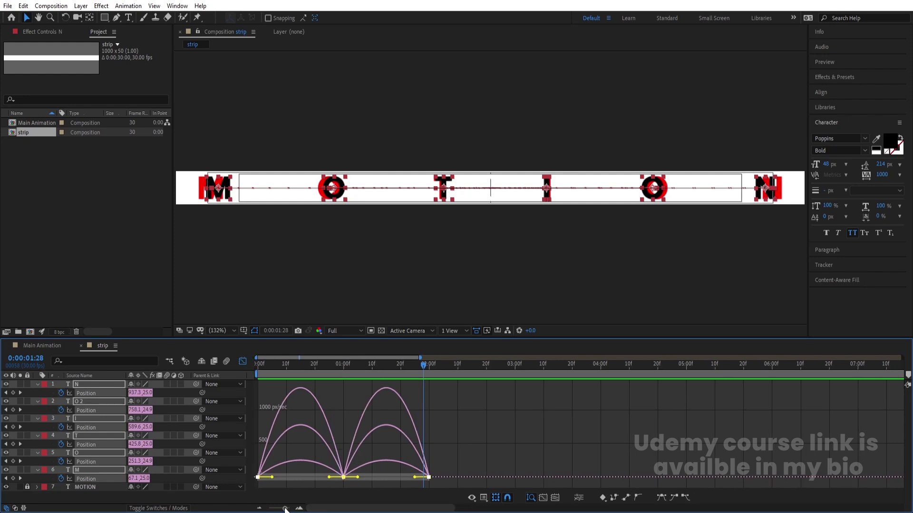
pyautogui.moveTo(415, 478); pyautogui.dragTo(368, 477)
pyautogui.press('space')
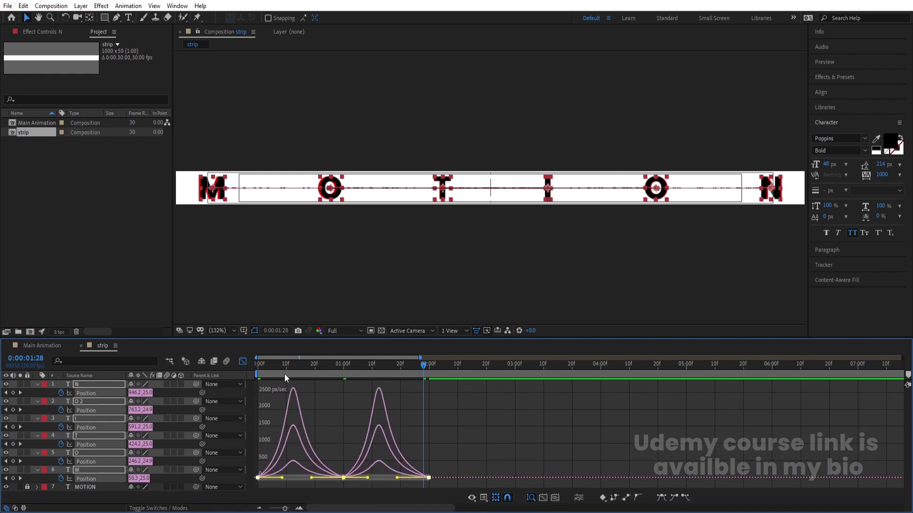
pyautogui.click(242, 362)
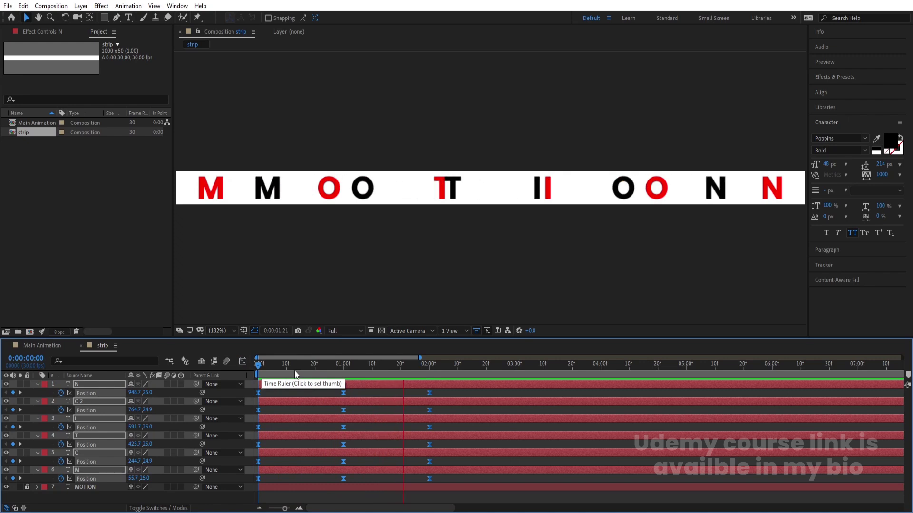
pyautogui.press('space')
# Stretch all letters' position keyframes proportionally so the last ones fall at 3 seconds, and preview the slower animation
pyautogui.moveTo(429, 392); pyautogui.dragTo(514, 393)
pyautogui.press('Home')
pyautogui.press('space')
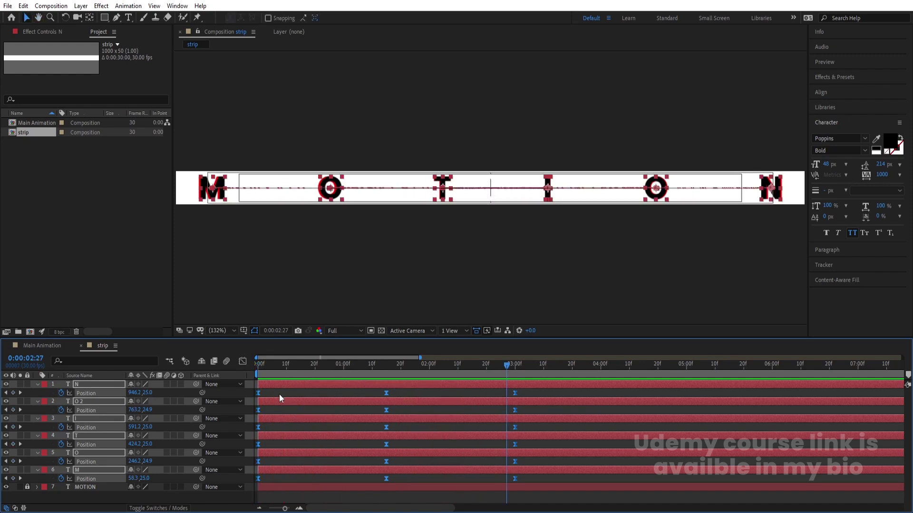
pyautogui.press('space')
# Unlock and delete the red MOTION reference text layer
pyautogui.click(27, 487)
pyautogui.click(84, 484)
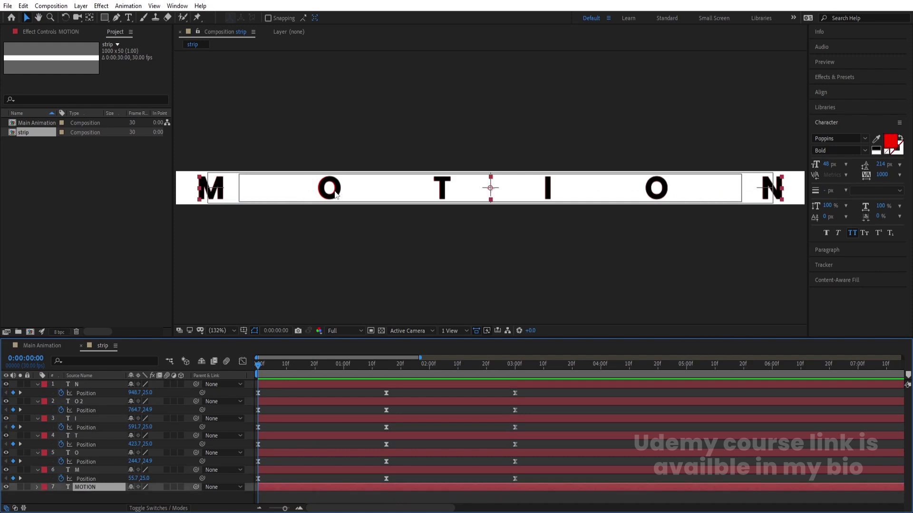
pyautogui.press('Delete')
# Reveal the animated properties of the letters and add a loopOut() expression to the M layer's Position
pyautogui.press('u')
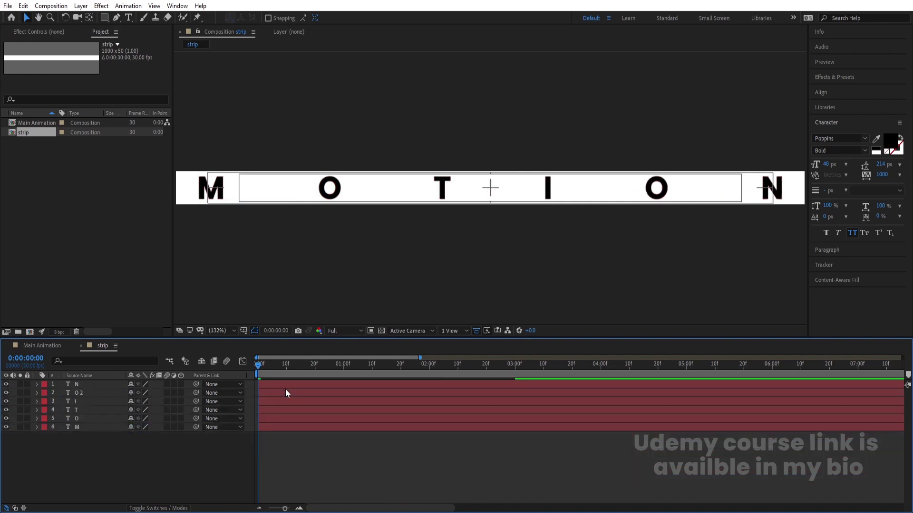
pyautogui.press('u')
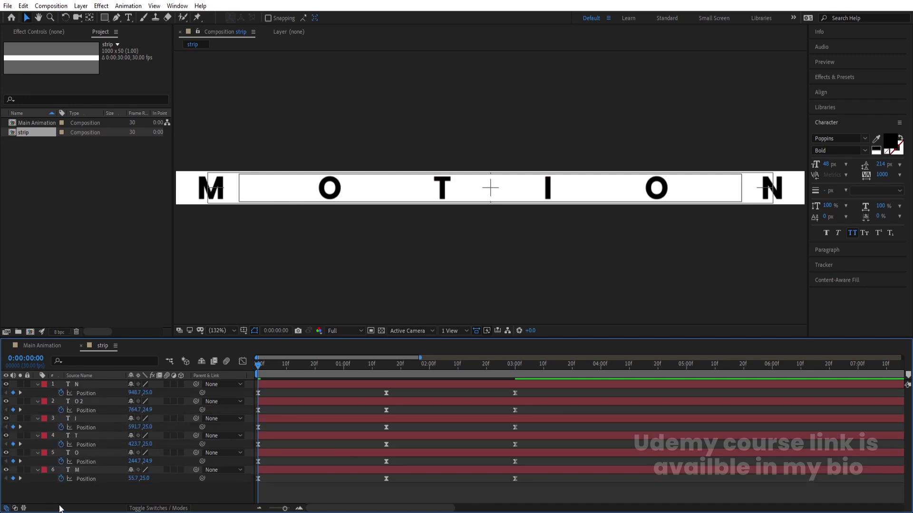
pyautogui.keyDown('alt'); pyautogui.click(62, 479); pyautogui.keyUp('alt')
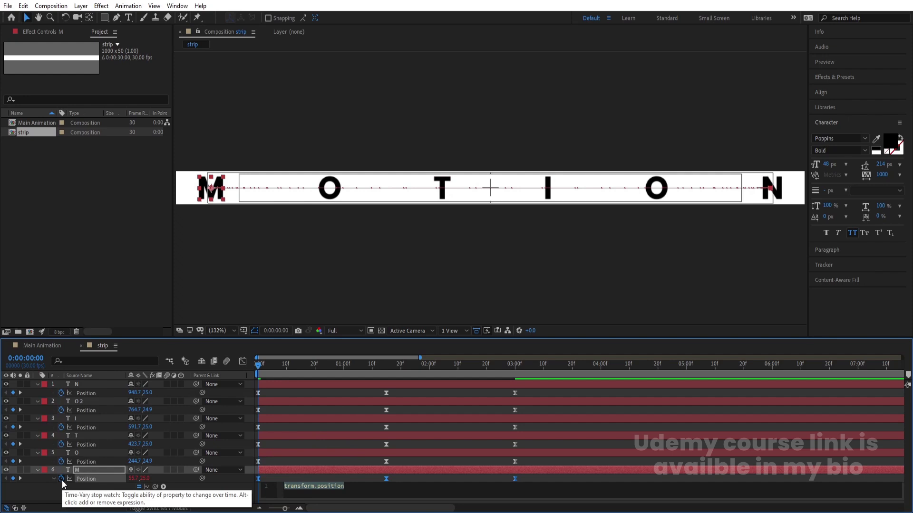
pyautogui.write('loop')
pyautogui.press('Down')
pyautogui.press('Down')
pyautogui.press('Return')
pyautogui.press('KP_Enter')
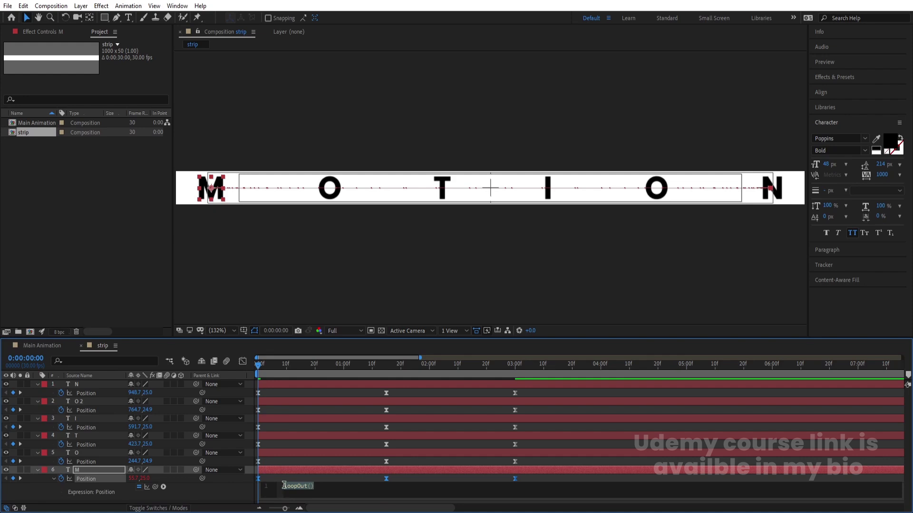
# Copy the M layer's loopOut() expression to the Position property of the O, T, I, O 2 and N layers
pyautogui.hotkey('ctrl', 'c')
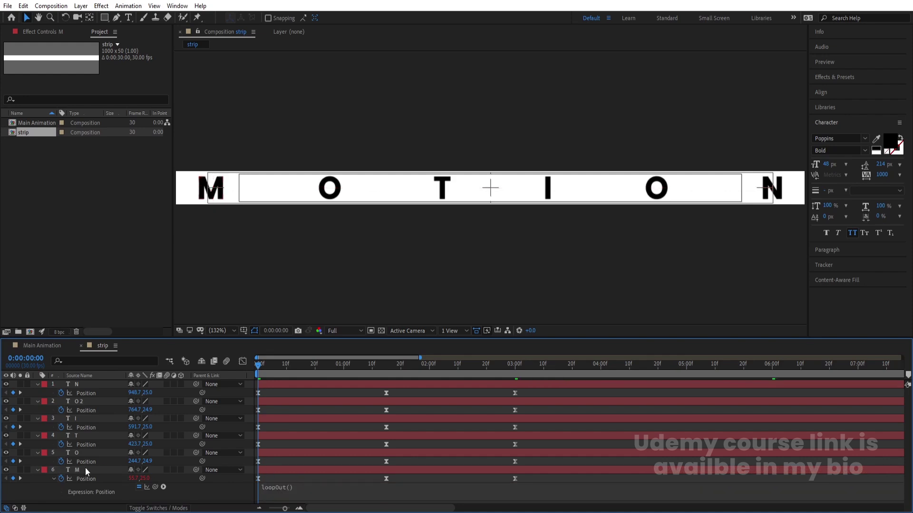
pyautogui.keyDown('alt'); pyautogui.click(62, 461); pyautogui.keyUp('alt')
pyautogui.hotkey('ctrl', 'v')
pyautogui.keyDown('alt'); pyautogui.click(61, 445); pyautogui.keyUp('alt')
pyautogui.hotkey('ctrl', 'v')
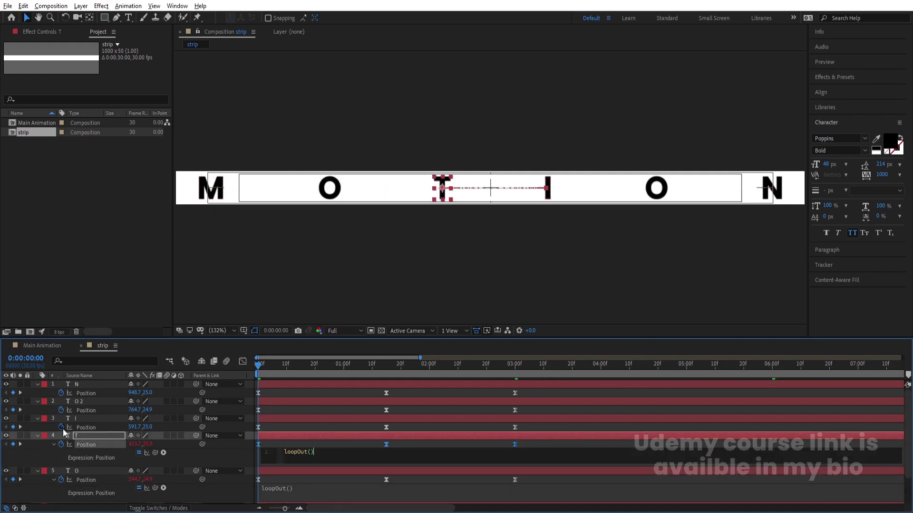
pyautogui.keyDown('alt'); pyautogui.click(62, 428); pyautogui.keyUp('alt')
pyautogui.hotkey('ctrl', 'v')
pyautogui.keyDown('alt'); pyautogui.click(64, 408); pyautogui.keyUp('alt')
pyautogui.hotkey('ctrl', 'v')
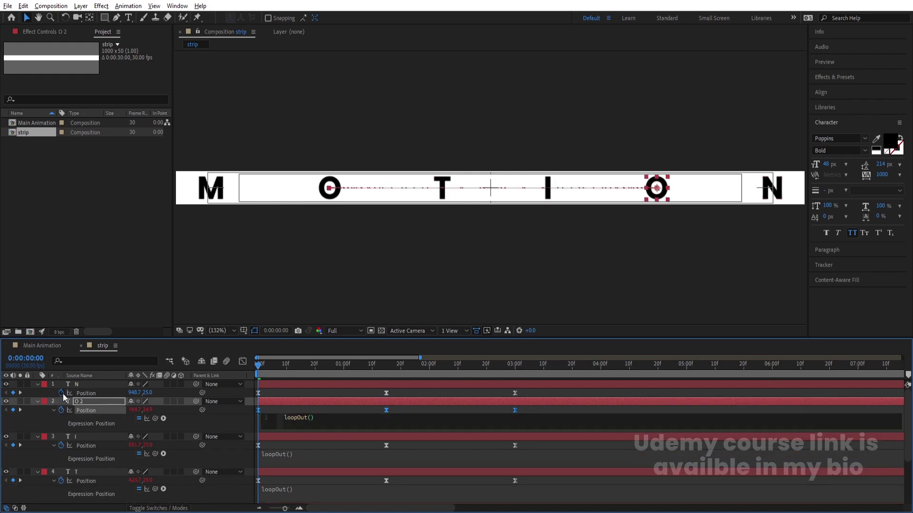
pyautogui.keyDown('alt'); pyautogui.click(62, 393); pyautogui.keyUp('alt')
pyautogui.hotkey('ctrl', 'v')
pyautogui.click(169, 400)
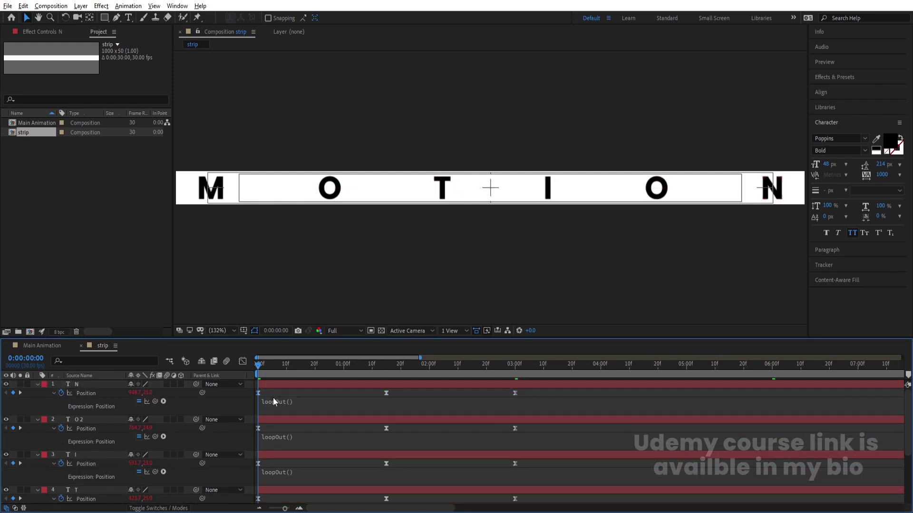
# Collapse the letter layers' properties and preview the looping animation across the full 30-second timeline
pyautogui.press('u')
pyautogui.press('space')
pyautogui.press('-')
pyautogui.press('-')
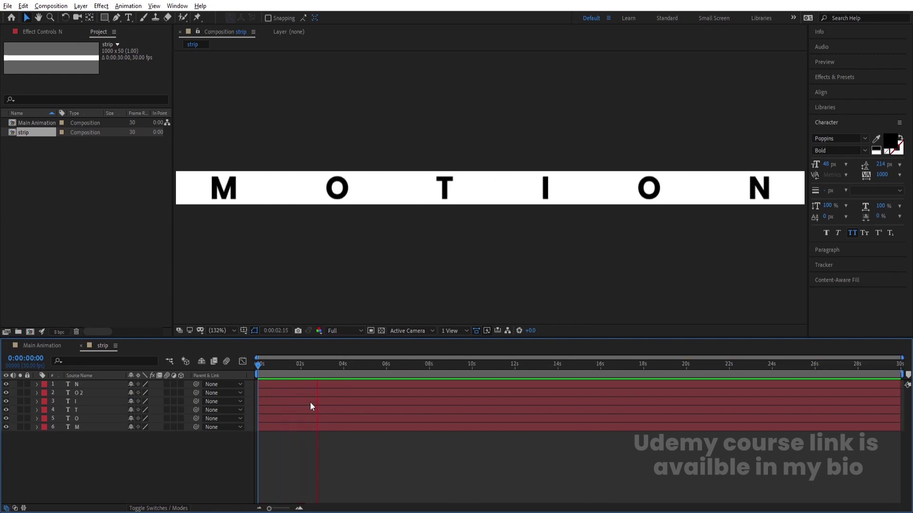
pyautogui.press('space')
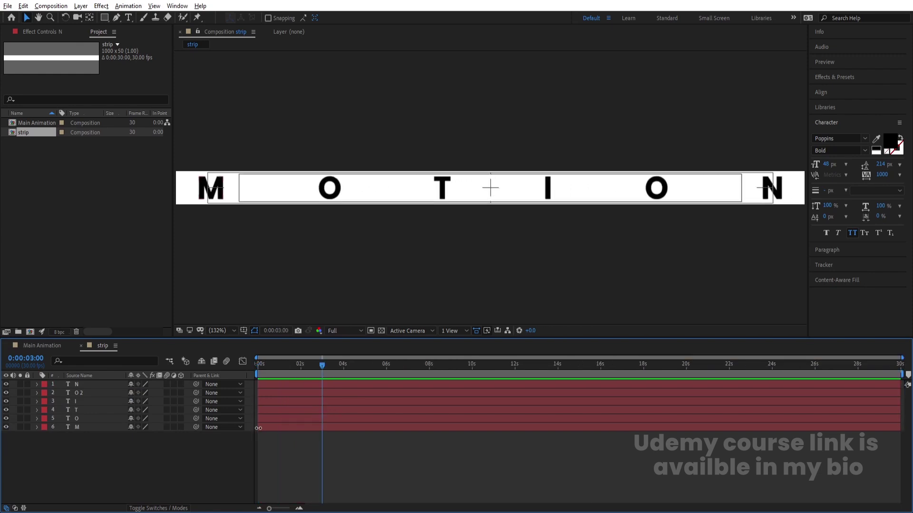
# Pre-compose the M and first O text layers separately into compositions named M and O
pyautogui.click(82, 429)
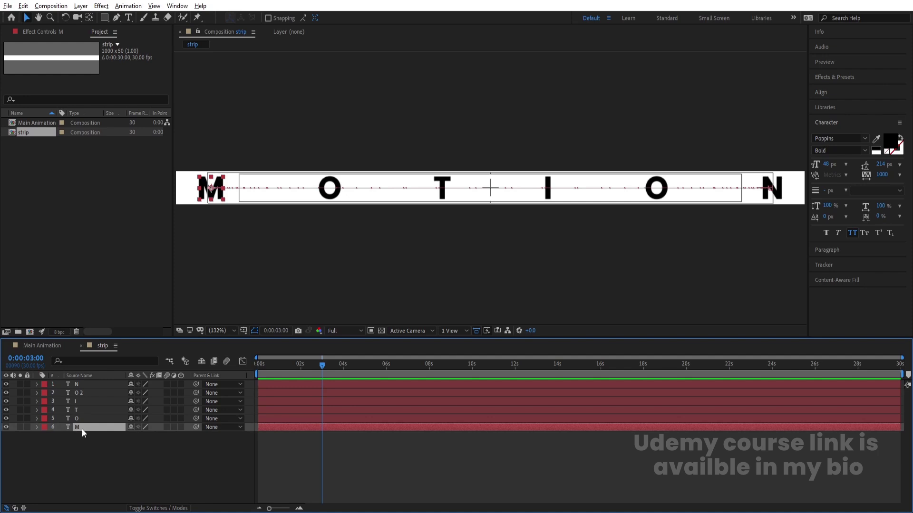
pyautogui.hotkey('ctrl', 'shift', 'c')
pyautogui.write('M')
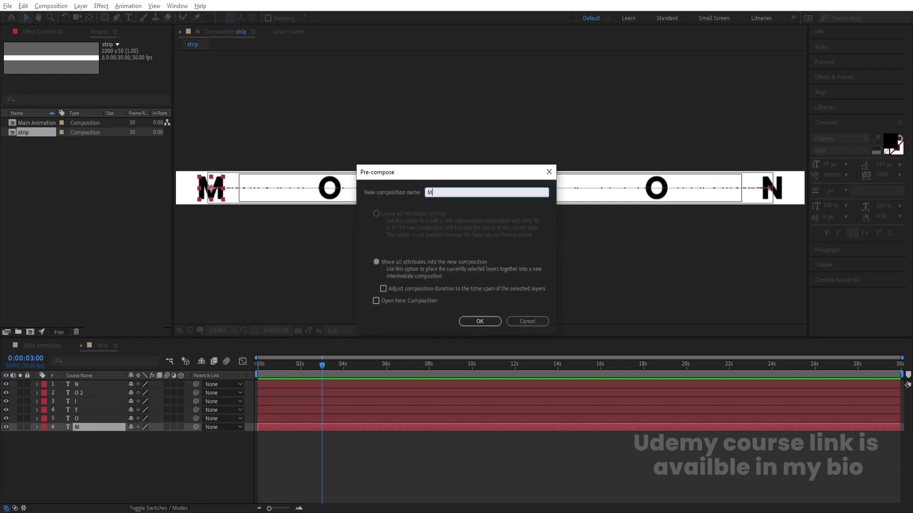
pyautogui.press('Return')
pyautogui.click(76, 419)
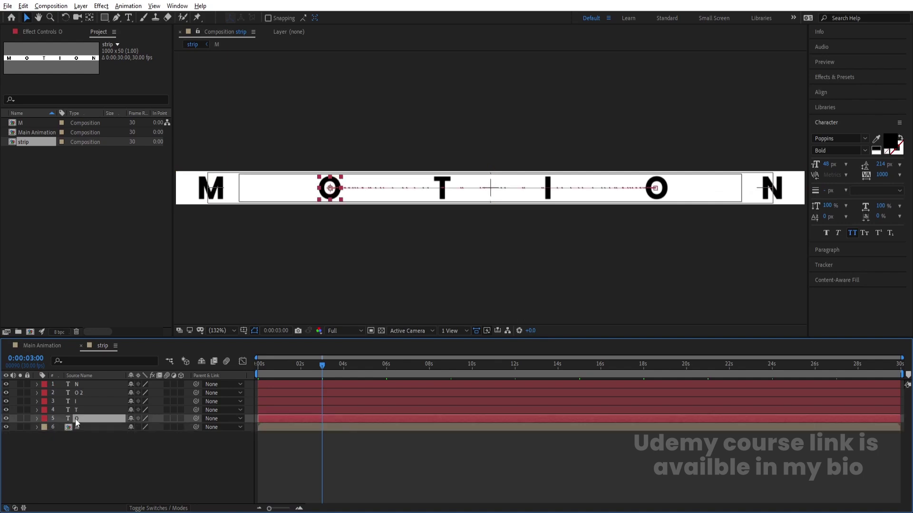
pyautogui.hotkey('ctrl', 'shift', 'c')
pyautogui.write('O')
pyautogui.press('Return')
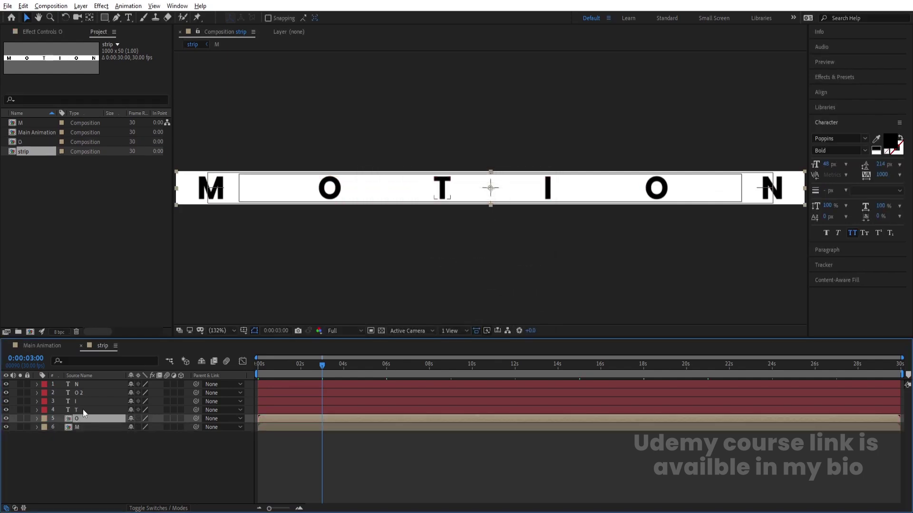
# Pre-compose the T and I text layers separately into compositions named T and I
pyautogui.click(83, 410)
pyautogui.hotkey('ctrl', 'shift', 'c')
pyautogui.write('T')
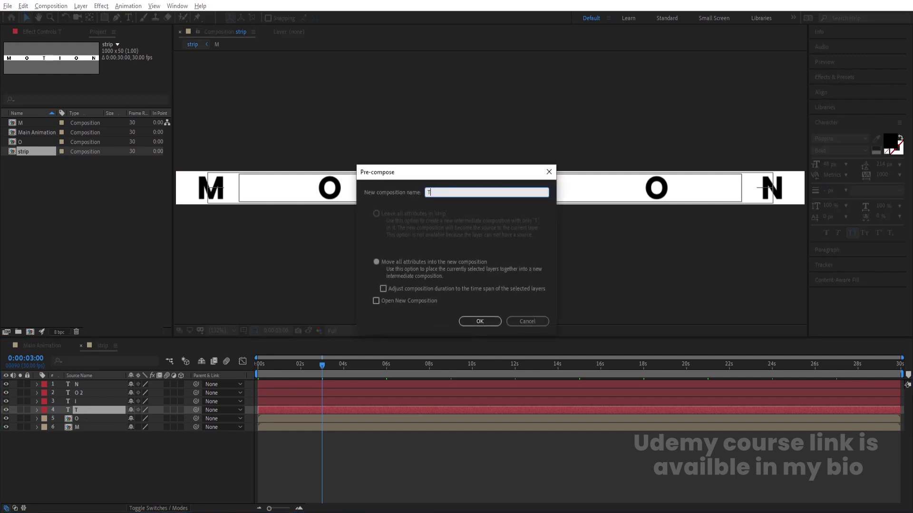
pyautogui.press('Return')
pyautogui.click(79, 403)
pyautogui.hotkey('ctrl', 'shift', 'c')
pyautogui.write('I')
pyautogui.press('Return')
# Pre-compose the O 2 and N text layers separately into compositions named O and N
pyautogui.click(78, 391)
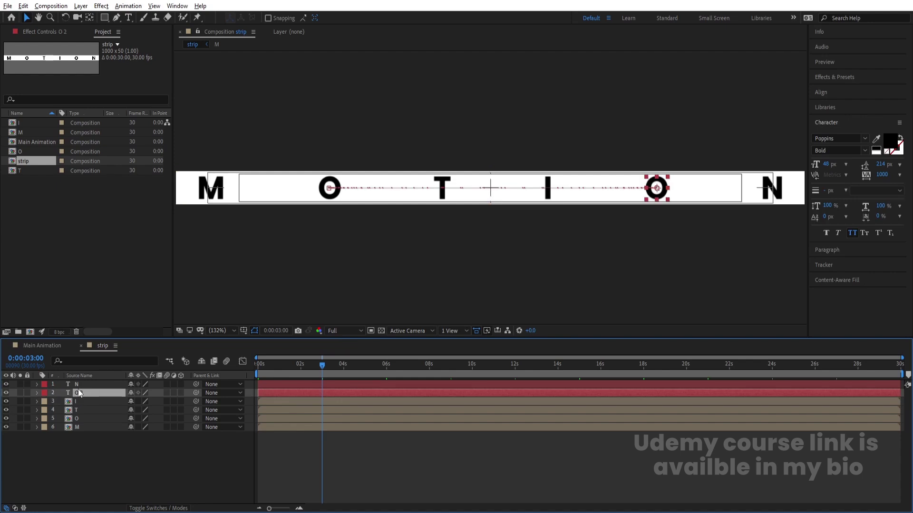
pyautogui.hotkey('ctrl', 'shift', 'c')
pyautogui.write('O')
pyautogui.press('Return')
pyautogui.click(73, 384)
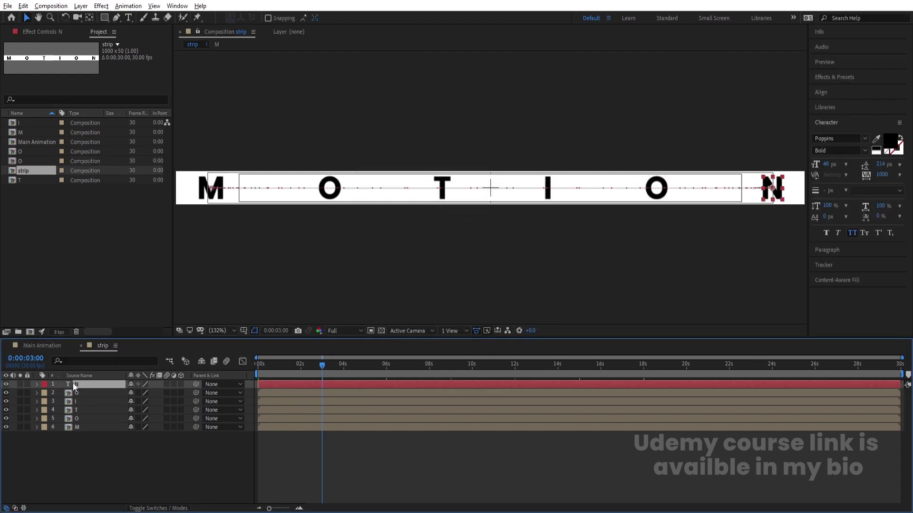
pyautogui.hotkey('ctrl', 'shift', 'c')
pyautogui.write('N')
pyautogui.press('Return')
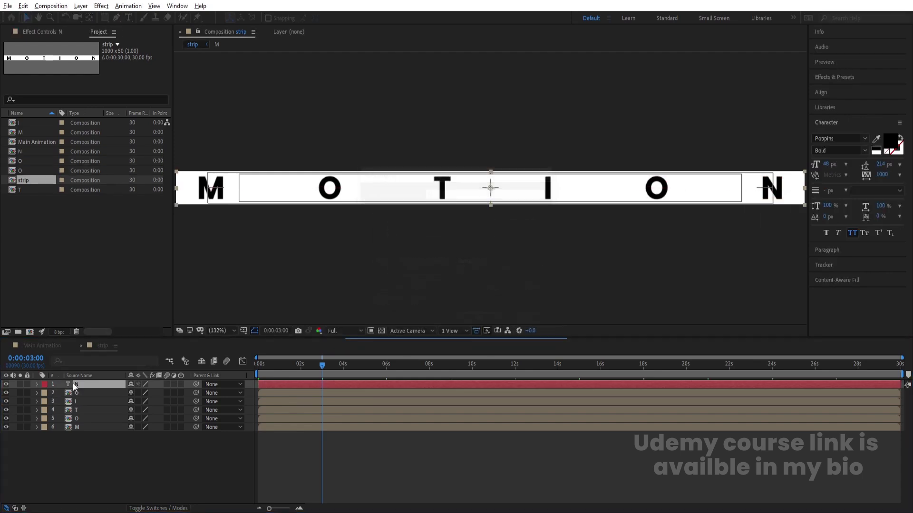
# Duplicate the six letter precomps, place the copies above the originals, and give the copies a Yellow label
pyautogui.click(261, 367)
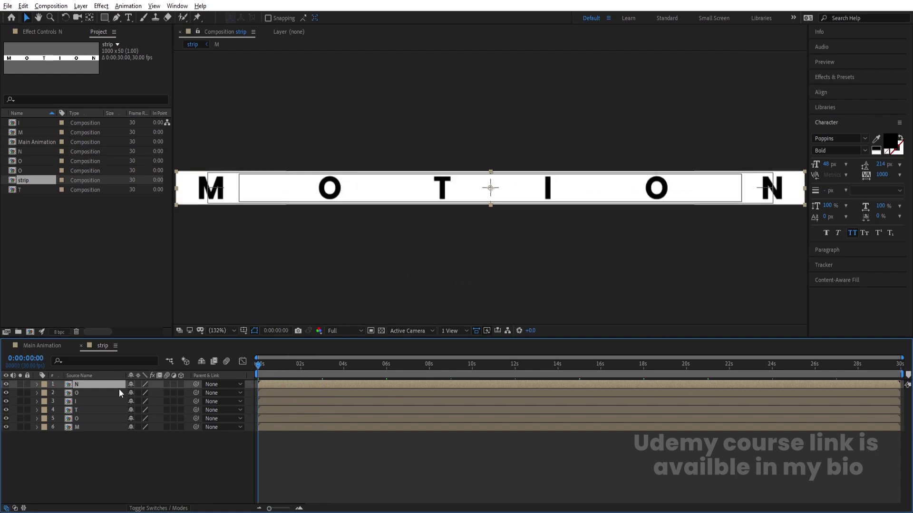
pyautogui.keyDown('shift'); pyautogui.click(81, 424); pyautogui.keyUp('shift')
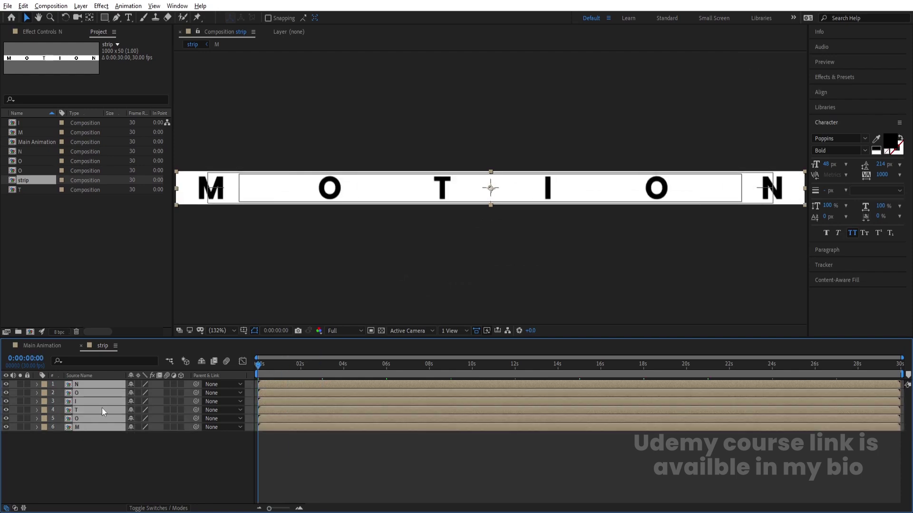
pyautogui.hotkey('ctrl', 'd')
pyautogui.moveTo(102, 408); pyautogui.dragTo(78, 392)
pyautogui.click(43, 384)
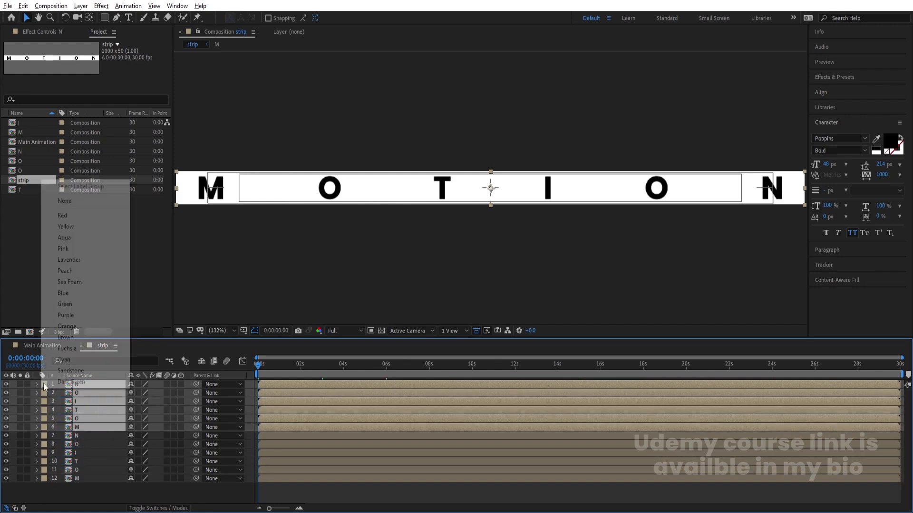
pyautogui.click(65, 226)
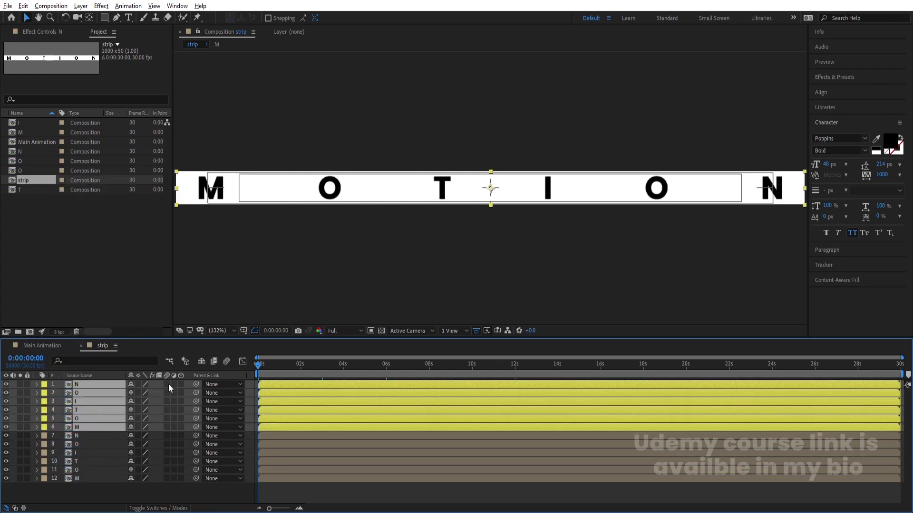
pyautogui.press('F2')
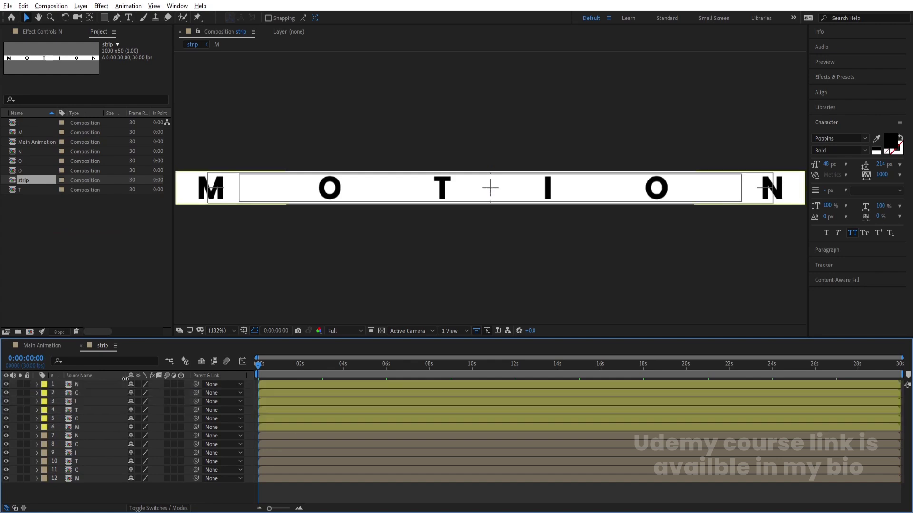
# Apply a Fill effect to the yellow-labelled N layer and set its color to white (FFFFFF)
pyautogui.click(86, 385)
pyautogui.click(820, 82)
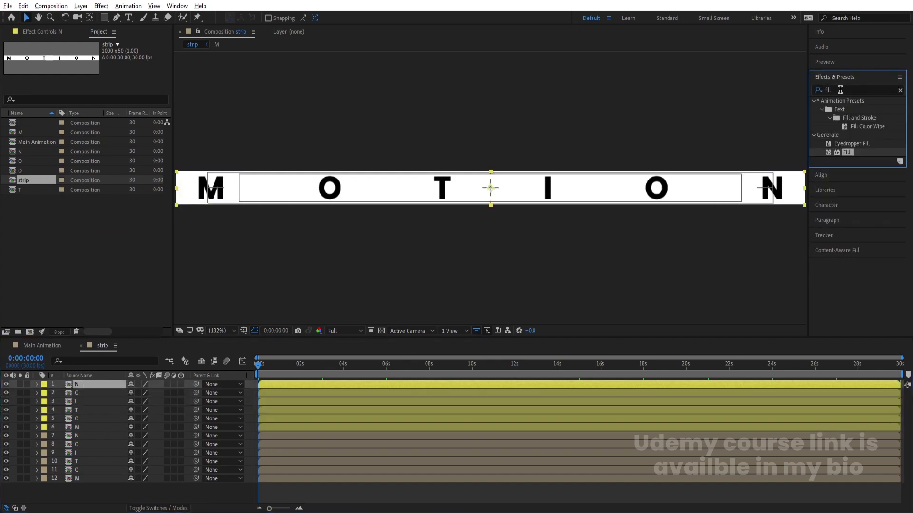
pyautogui.doubleClick(841, 153)
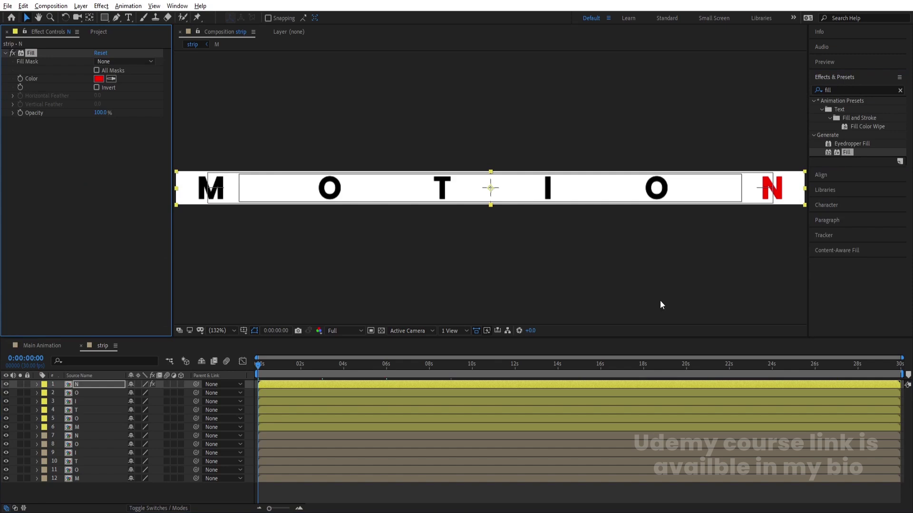
pyautogui.click(99, 79)
pyautogui.moveTo(117, 206); pyautogui.dragTo(123, 193)
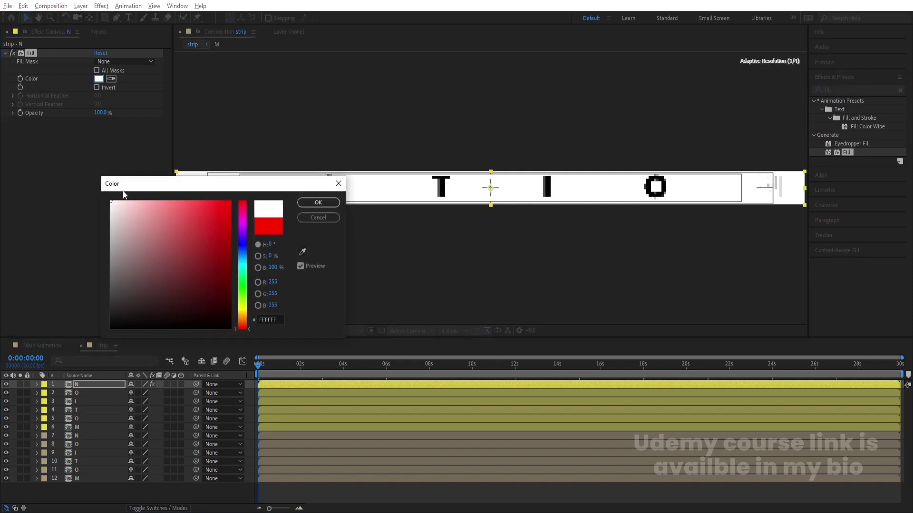
pyautogui.click(316, 203)
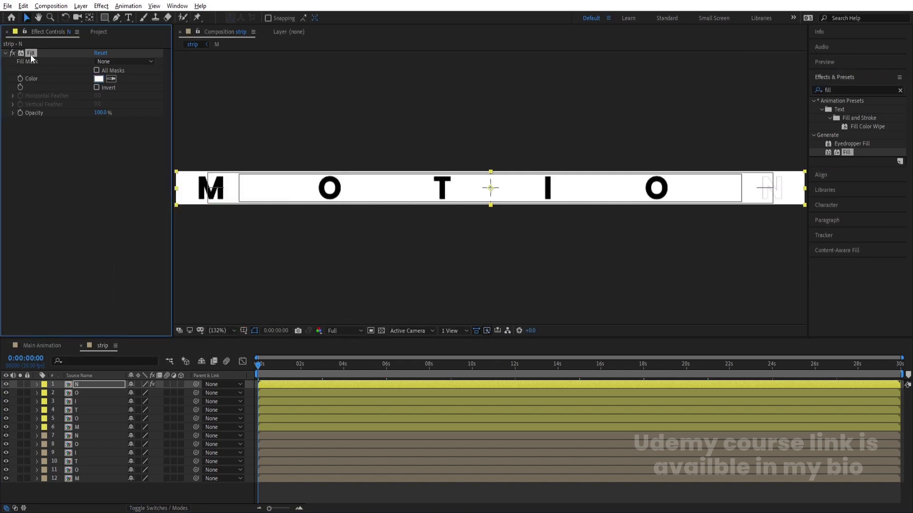
# Apply the same white Fill effect to the other five yellow-labelled letter layers, M through the upper O
pyautogui.click(70, 426)
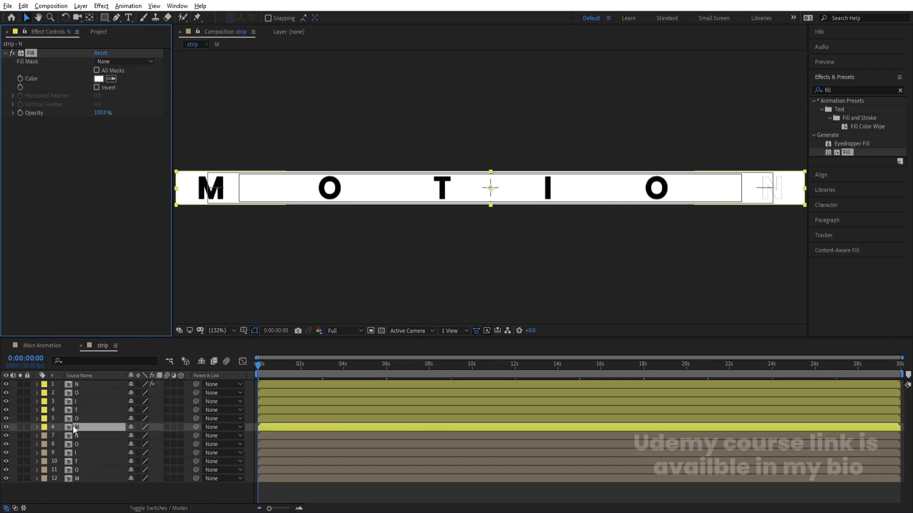
pyautogui.keyDown('shift'); pyautogui.click(73, 393); pyautogui.keyUp('shift')
pyautogui.hotkey('ctrl', 'alt', 'shift', 'e')
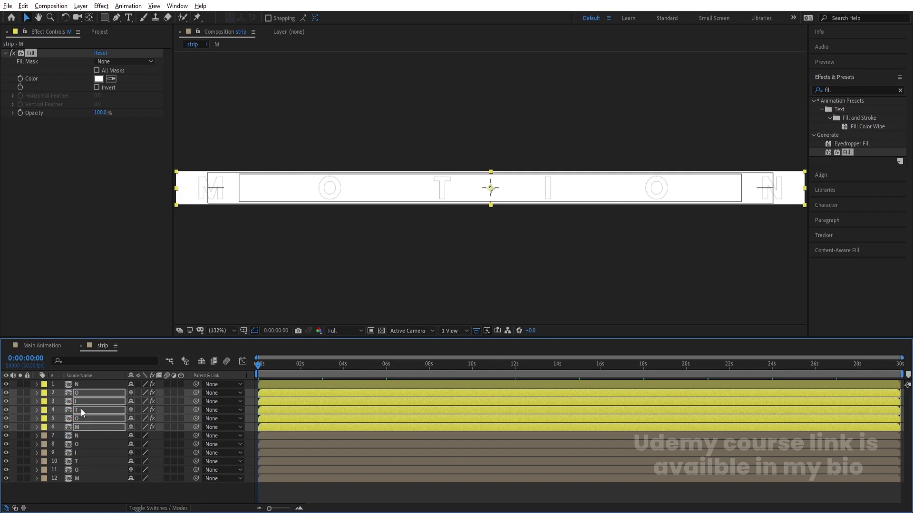
# Preview the white letter copies from the start and hide all six yellow-labelled layers
pyautogui.press('space')
pyautogui.press('space')
pyautogui.press('Home')
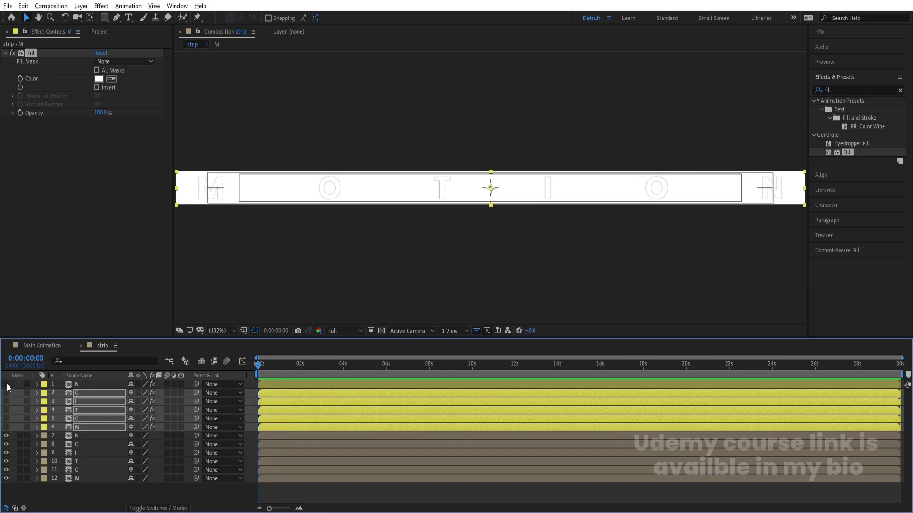
# Apply the Echo effect to the original M precomp layer at frame 10, where the letters are moving
pyautogui.click(81, 478)
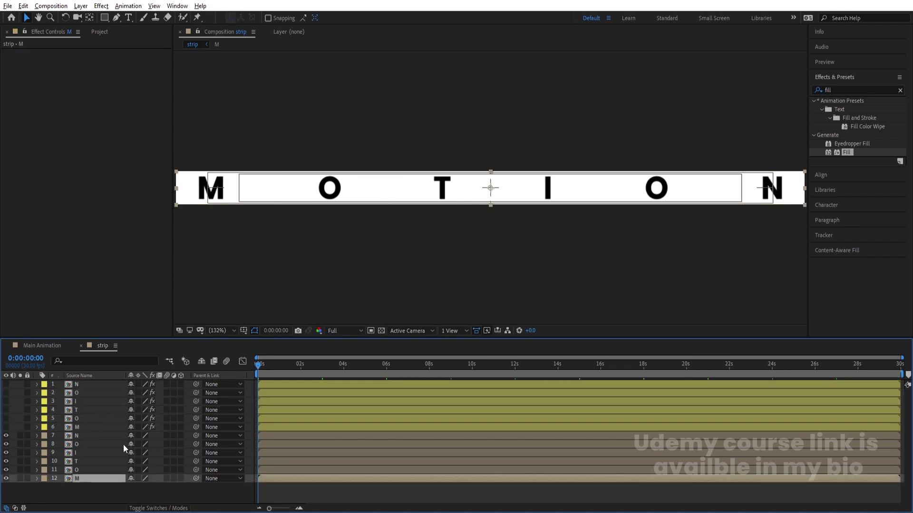
pyautogui.press('space')
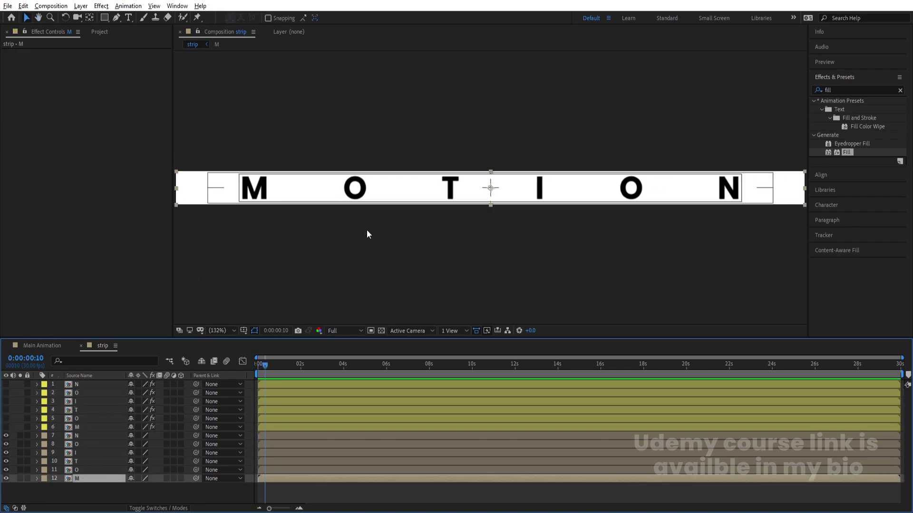
pyautogui.click(835, 91)
pyautogui.doubleClick(835, 90)
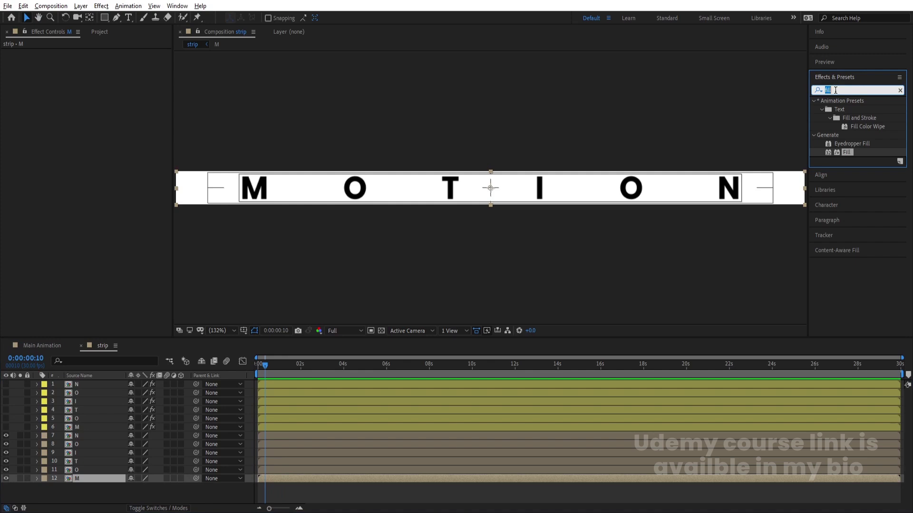
pyautogui.write('ech')
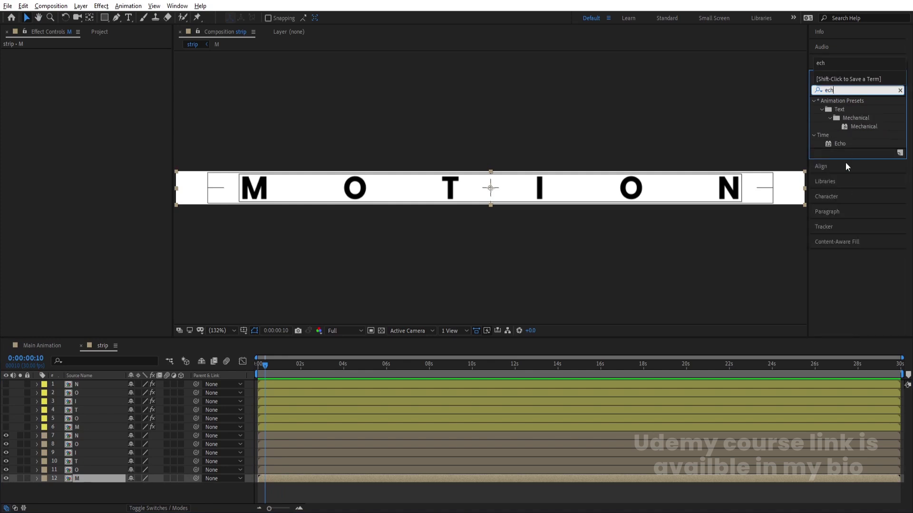
pyautogui.doubleClick(840, 143)
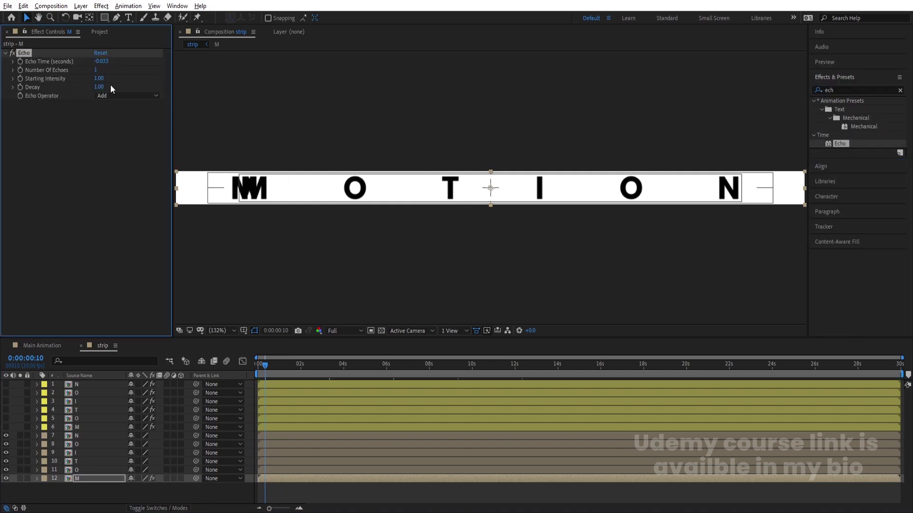
# Set the M layer's Echo effect to 20 echoes with a decay of 0.5
pyautogui.click(95, 70)
pyautogui.write('20')
pyautogui.press('Return')
pyautogui.click(99, 87)
pyautogui.press('BackSpace')
pyautogui.write('0.5')
pyautogui.press('Return')
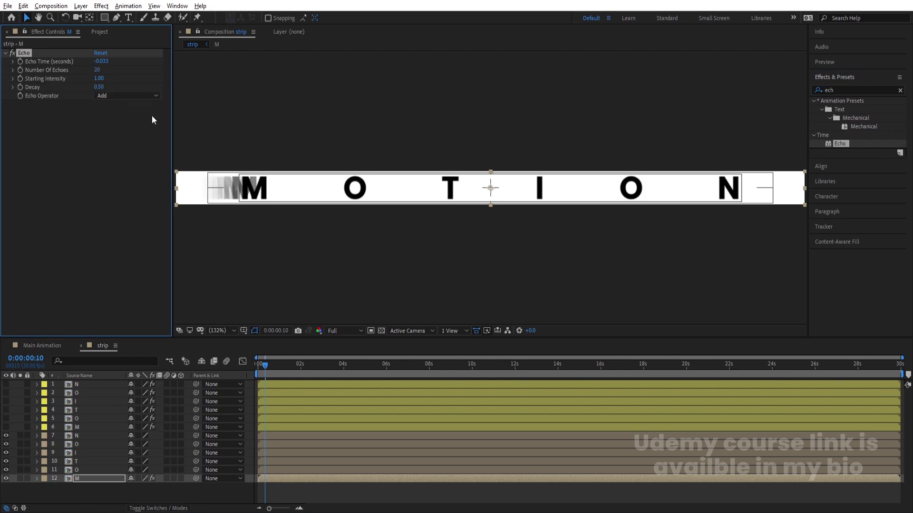
# Set the M layer's Echo Time to -0.003 seconds and preview the resulting trail
pyautogui.click(102, 61)
pyautogui.write('0.0333')
pyautogui.press('Return')
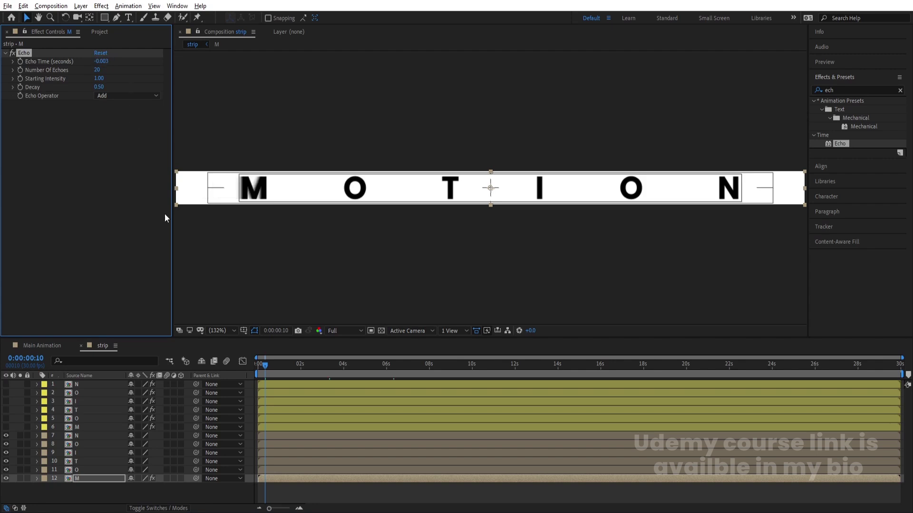
pyautogui.press('space')
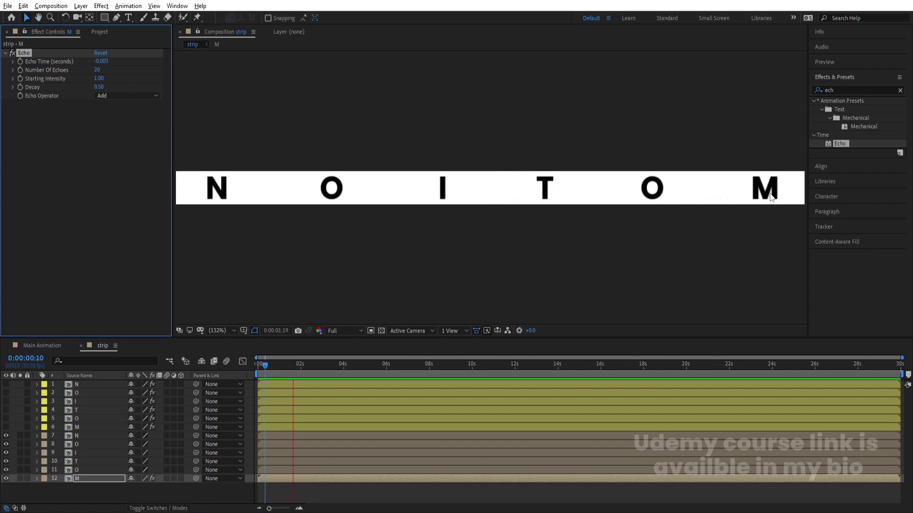
pyautogui.press('space')
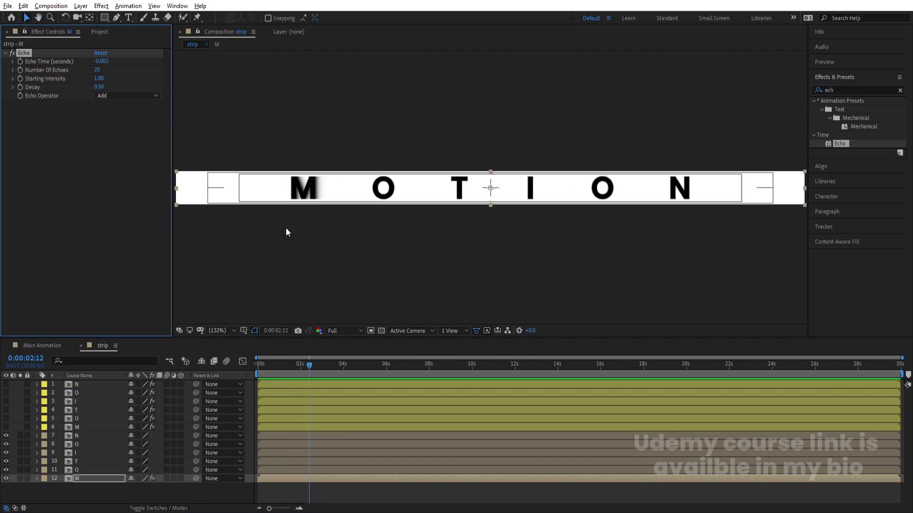
# Isolate the original M layer around 0:00:01:29, set its Echo to 20 echoes with a decay of 0.8, and end the isolation
pyautogui.moveTo(302, 373); pyautogui.dragTo(301, 371)
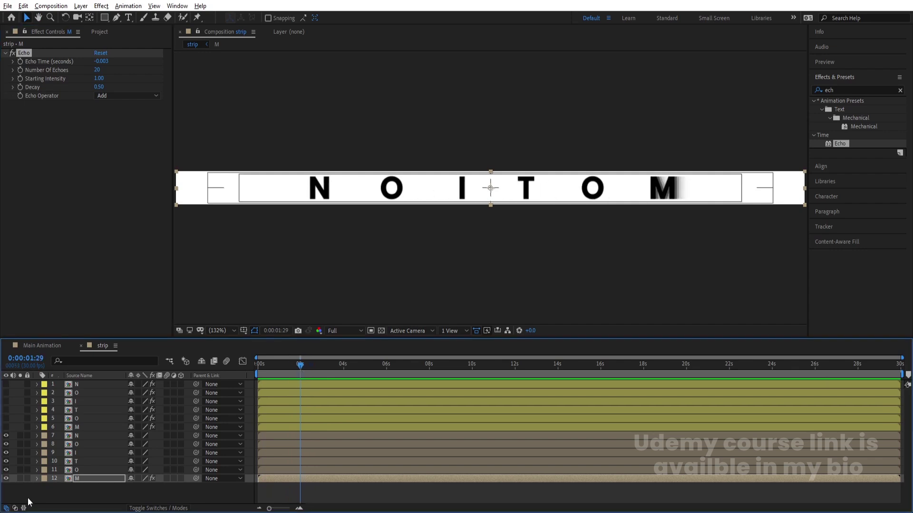
pyautogui.click(20, 478)
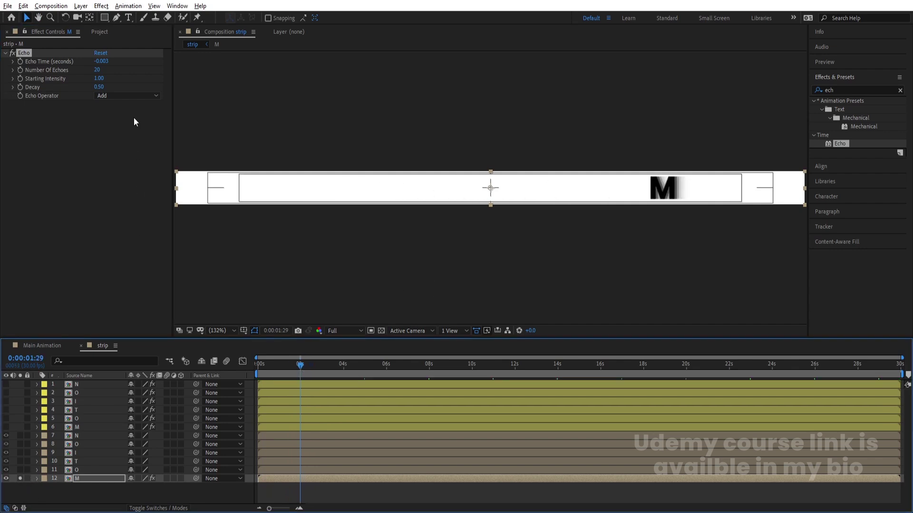
pyautogui.moveTo(100, 73); pyautogui.dragTo(110, 73)
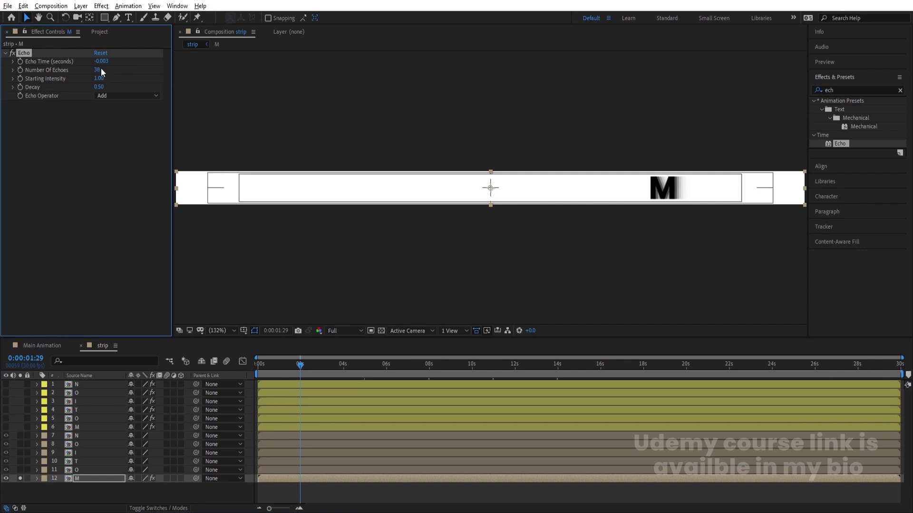
pyautogui.click(100, 70)
pyautogui.write('20')
pyautogui.click(103, 88)
pyautogui.press('BackSpace')
pyautogui.press('Return')
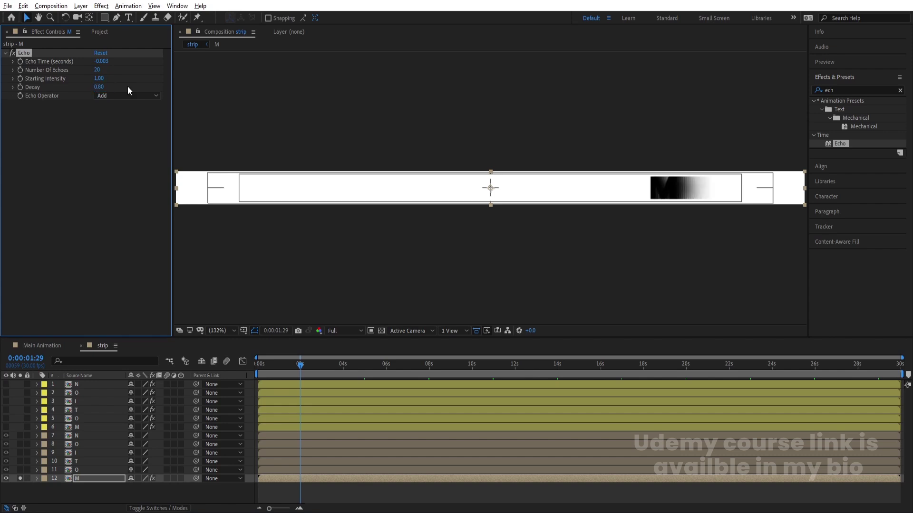
pyautogui.click(19, 479)
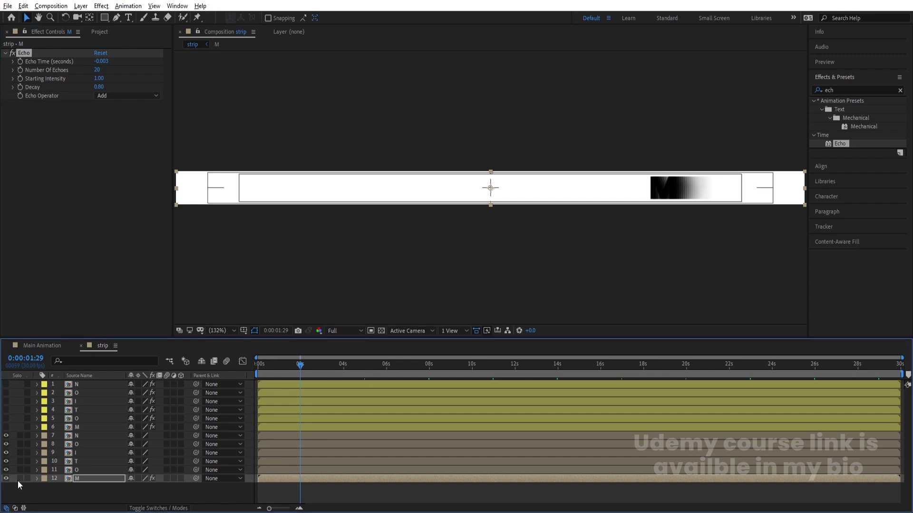
# Copy the M layer's Echo effect onto the other five original letter layers, O, T, I, O and N
pyautogui.click(22, 53)
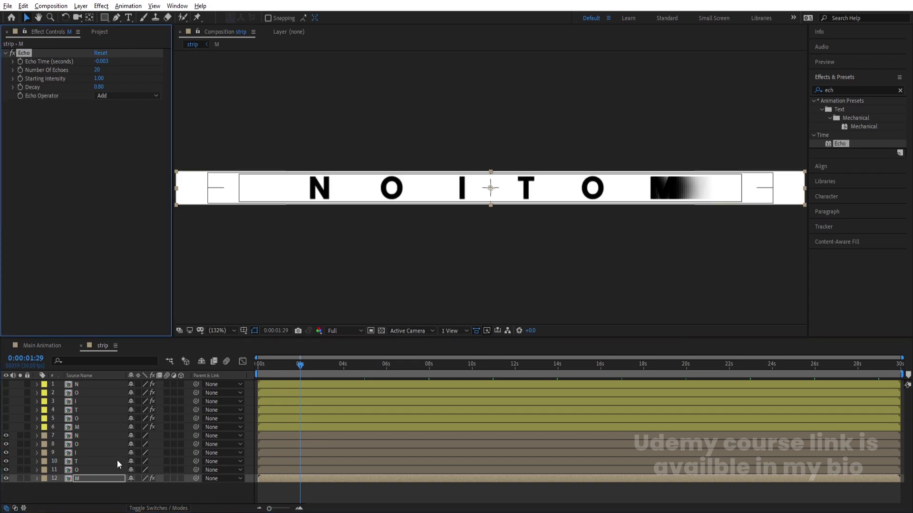
pyautogui.click(85, 470)
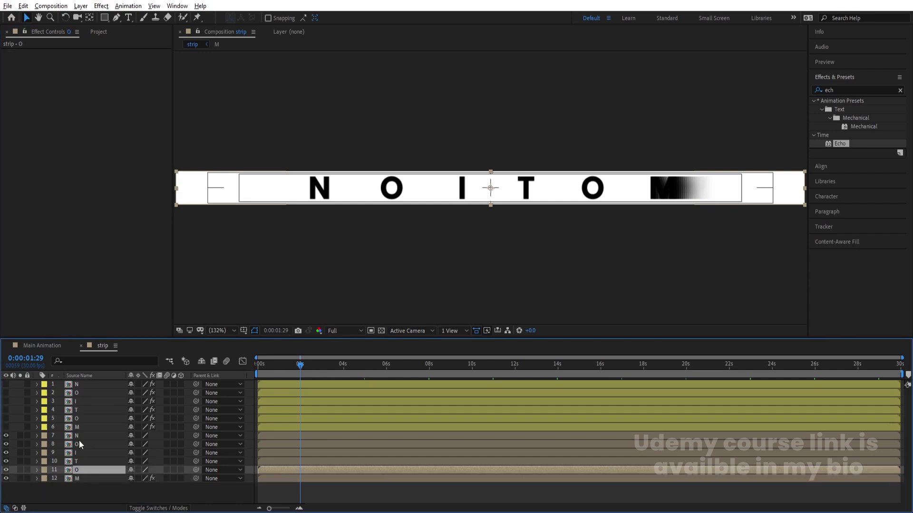
pyautogui.keyDown('shift'); pyautogui.click(79, 435); pyautogui.keyUp('shift')
pyautogui.hotkey('ctrl', 'v')
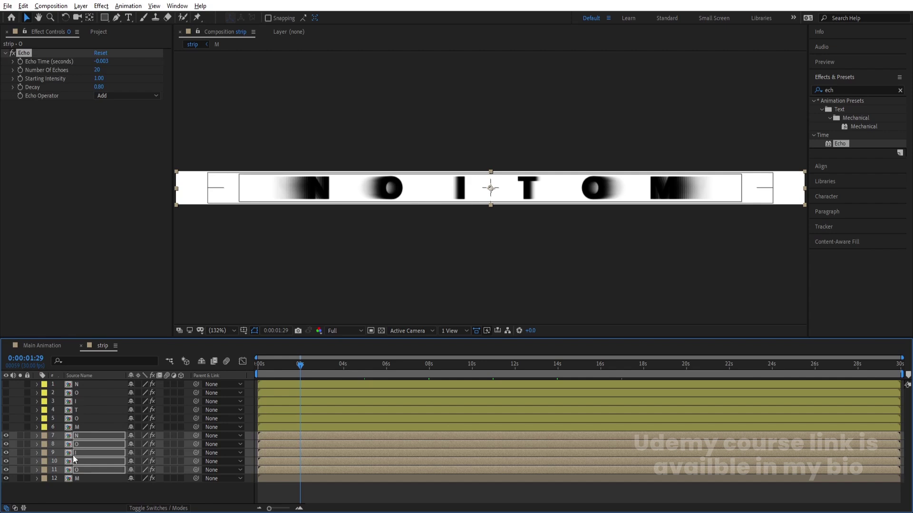
# Make all six yellow-labelled letter layers visible again and preview the combined animation from the start
pyautogui.moveTo(5, 426); pyautogui.dragTo(6, 383)
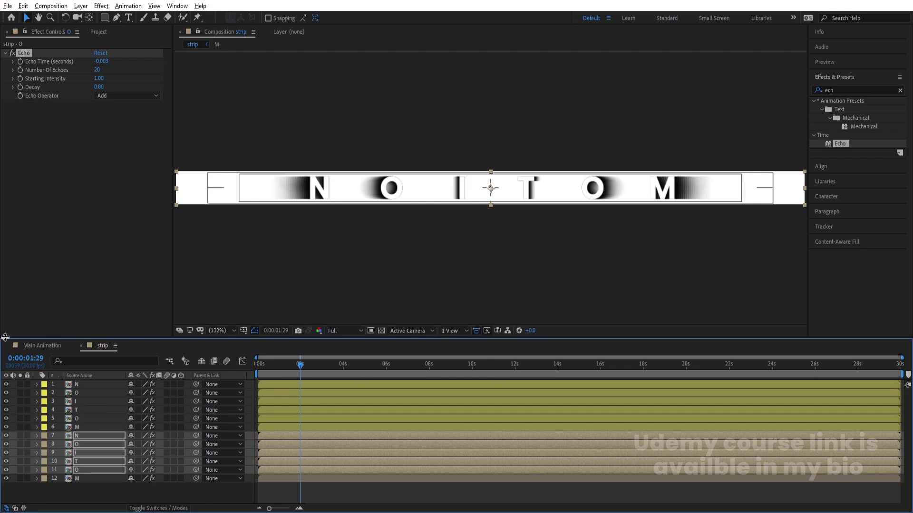
pyautogui.press('Home')
pyautogui.press('space')
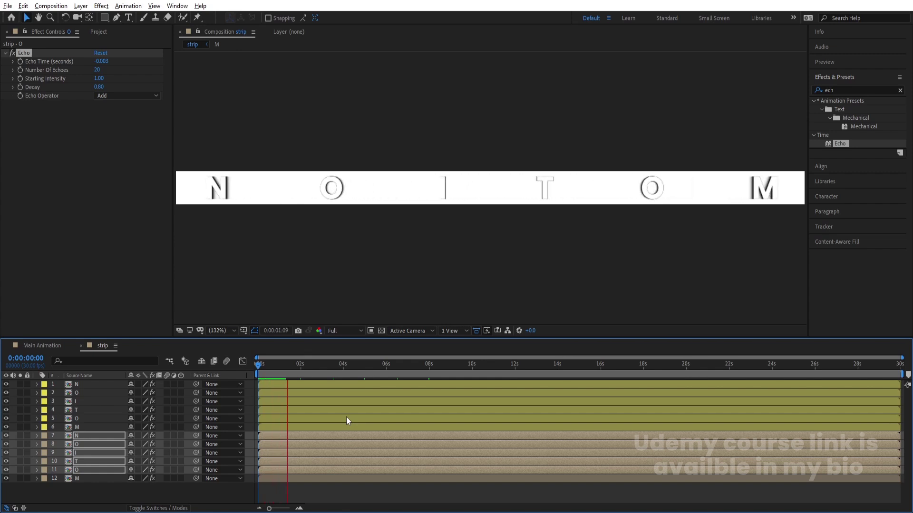
pyautogui.press('space')
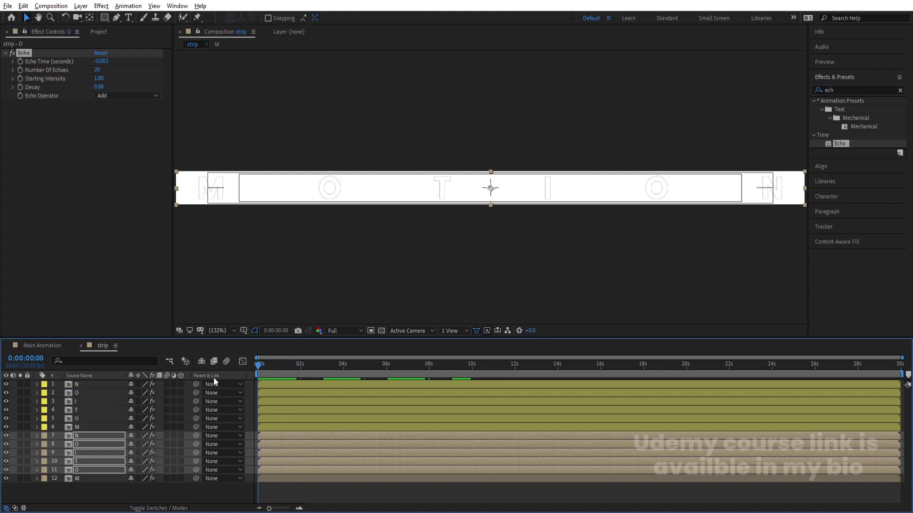
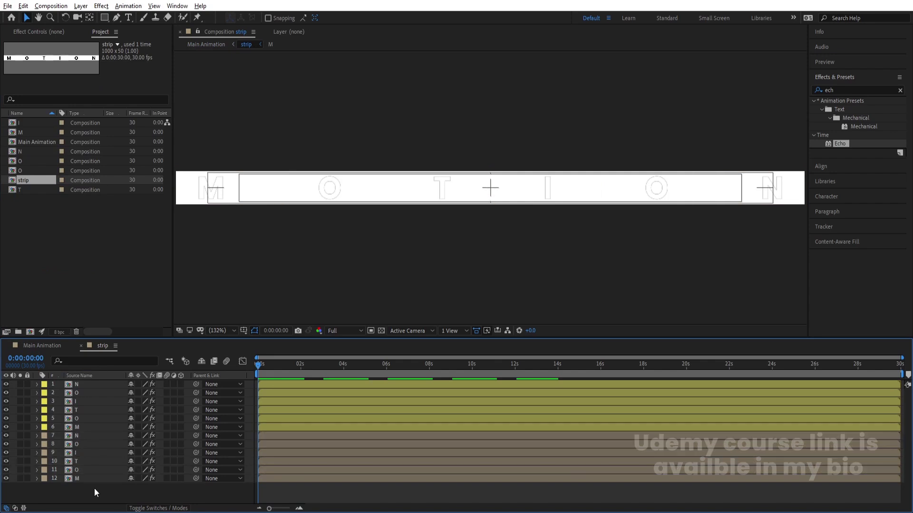
# Add a composition-sized red solid behind all the letter layers of the strip and return to the Main Animation composition
pyautogui.hotkey('ctrl', 'y')
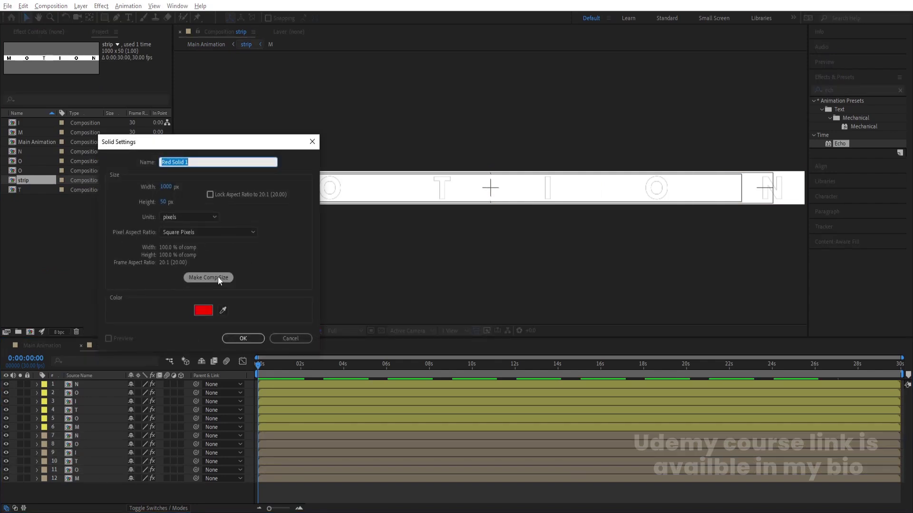
pyautogui.press('Return')
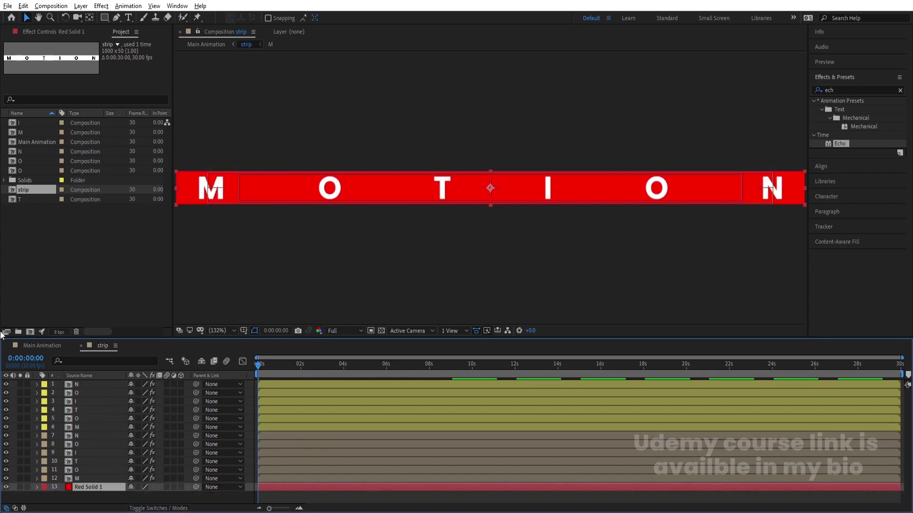
pyautogui.click(47, 346)
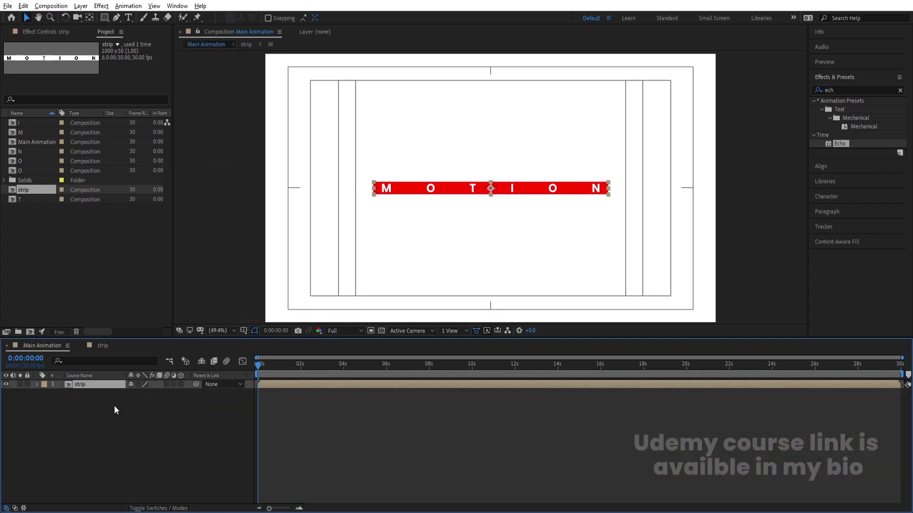
# Set the strip layer's scale to 60% in the Main Animation composition
pyautogui.press('s')
pyautogui.click(139, 393)
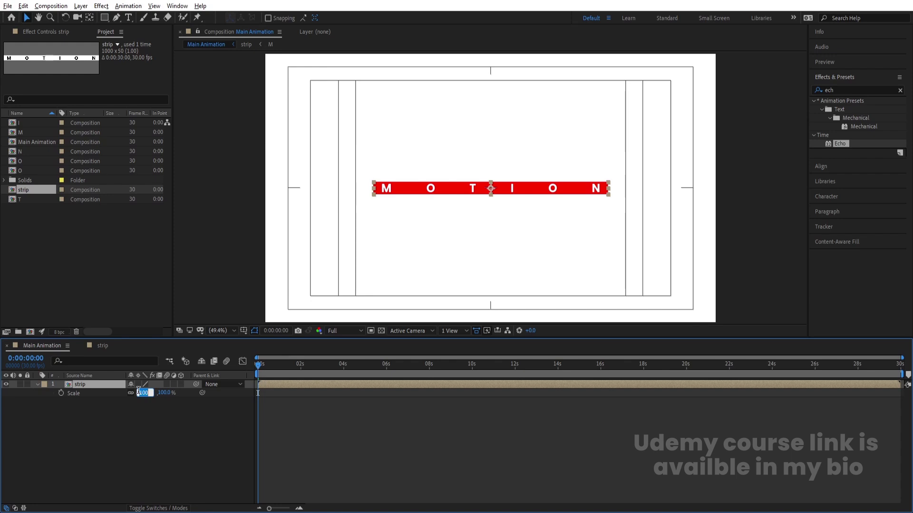
pyautogui.write('70')
pyautogui.press('Return')
pyautogui.click(141, 394)
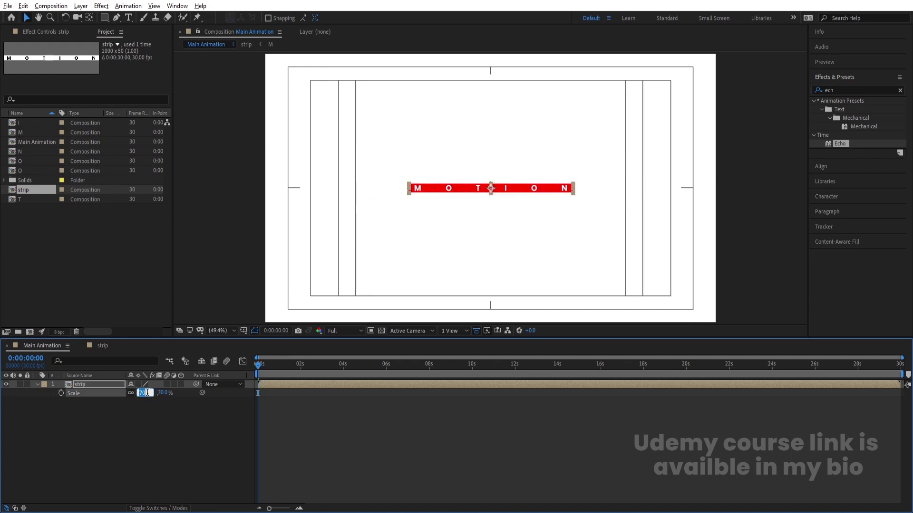
pyautogui.press('Num_Lock')
pyautogui.write('6')
pyautogui.press('Return')
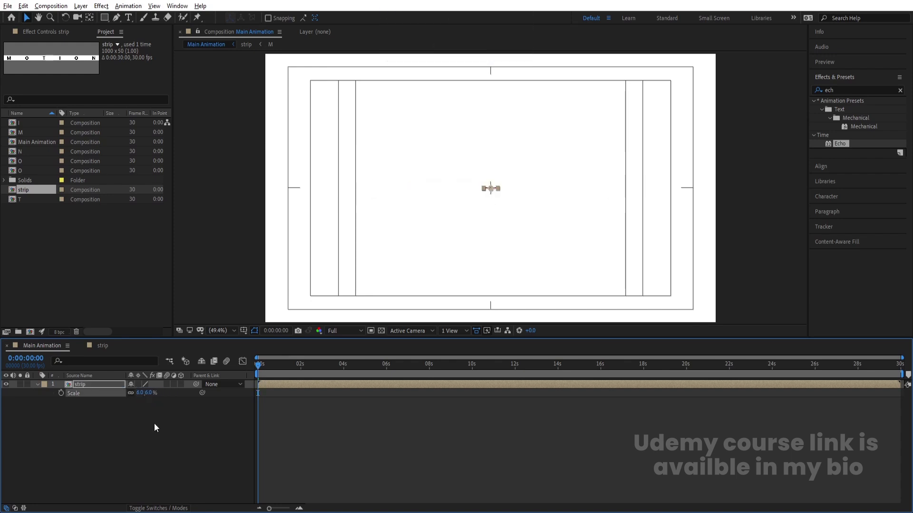
pyautogui.click(139, 394)
pyautogui.write('60')
pyautogui.press('Return')
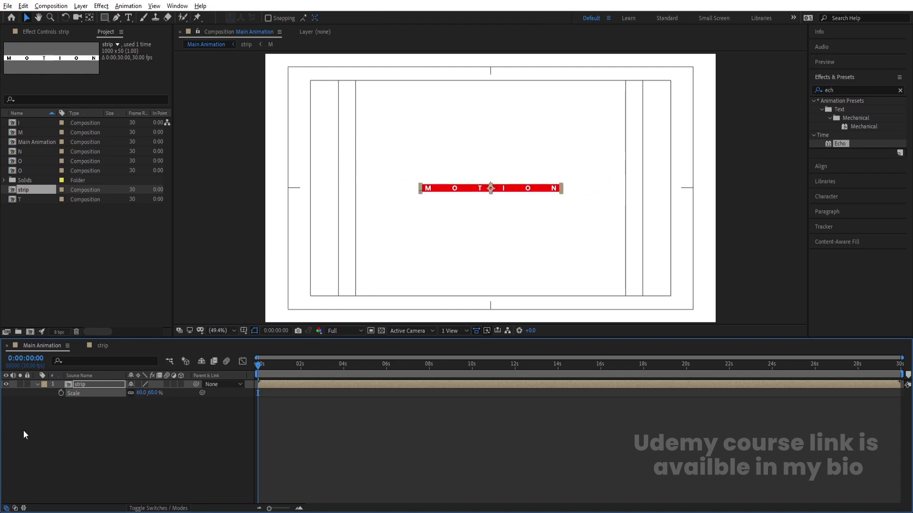
# Align the strip layer to the top edge of the composition and reveal its Position property
pyautogui.click(823, 167)
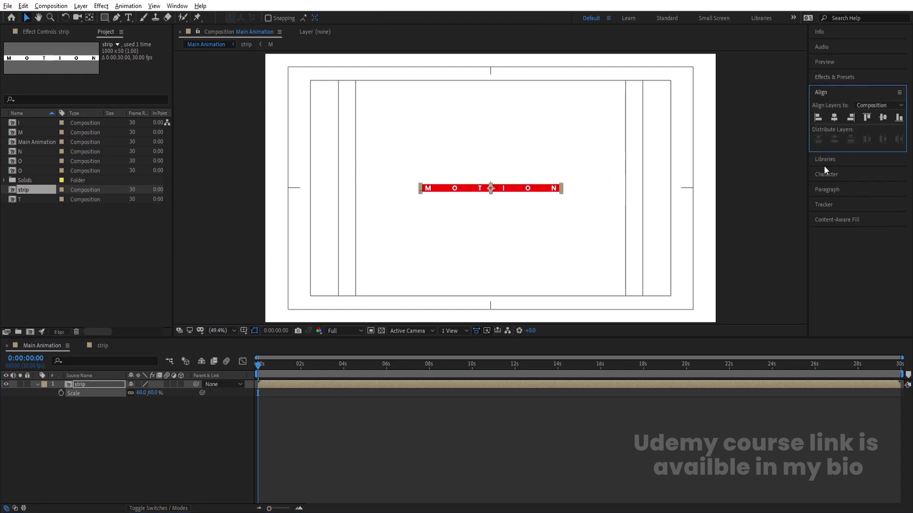
pyautogui.click(866, 118)
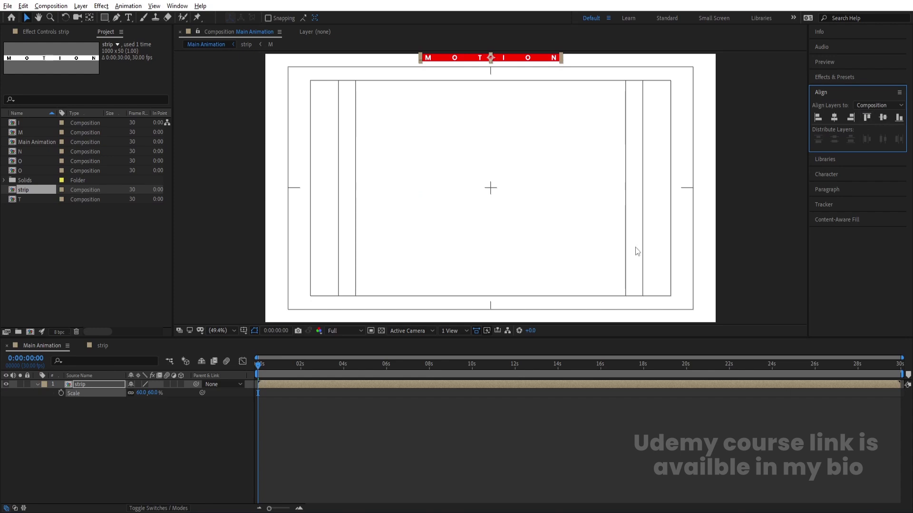
pyautogui.click(124, 434)
pyautogui.press('p')
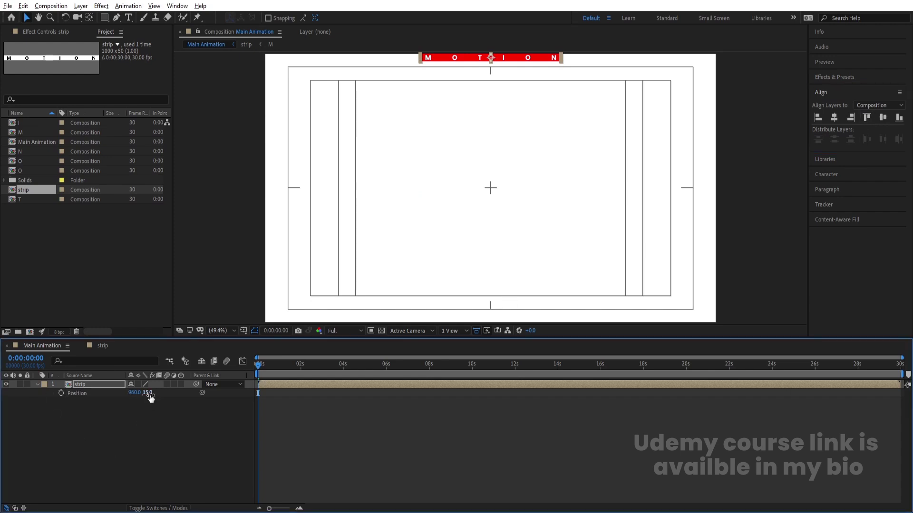
pyautogui.click(146, 403)
# Duplicate the strip layer and move the copy down to a Y position of 49
pyautogui.click(92, 384)
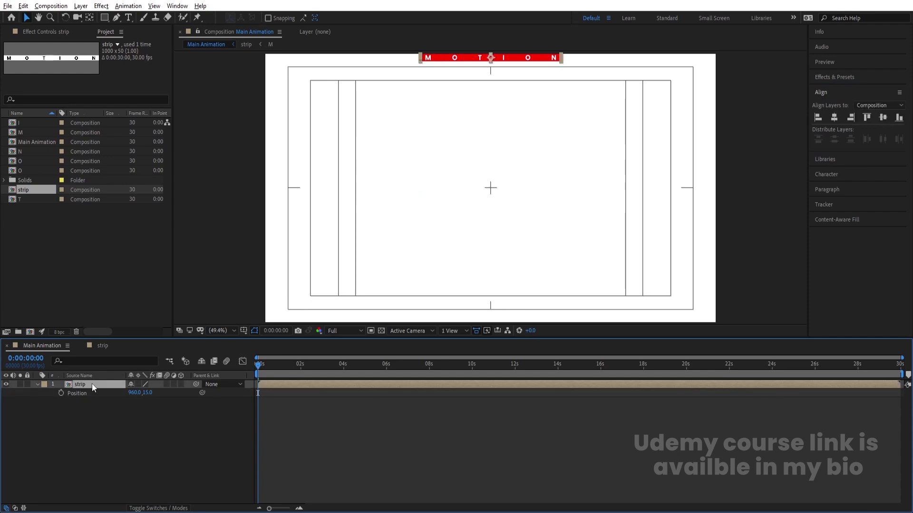
pyautogui.hotkey('ctrl', 'd')
pyautogui.press('p')
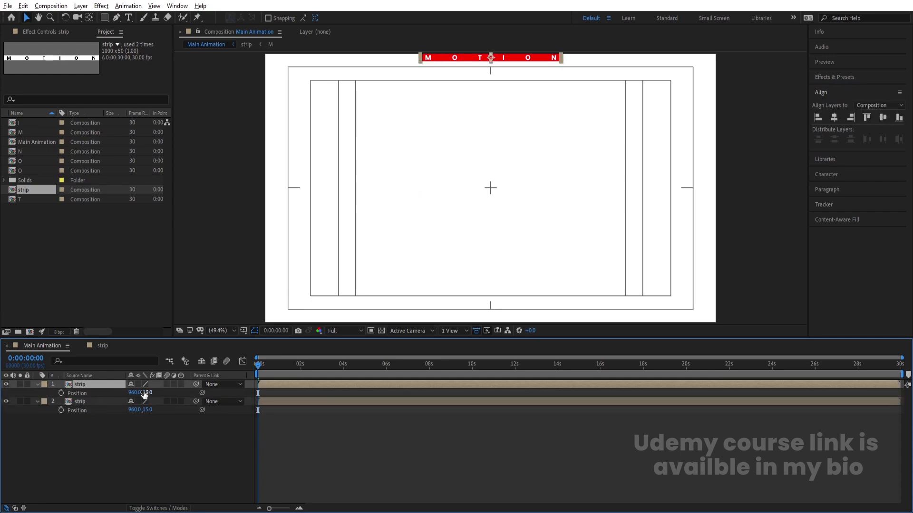
pyautogui.moveTo(145, 393); pyautogui.dragTo(161, 393)
# Nudge the duplicate strip up to a Y position of 45 so it sits flush beneath the first strip
pyautogui.press('.')
pyautogui.press('.')
pyautogui.press('.')
pyautogui.press('.')
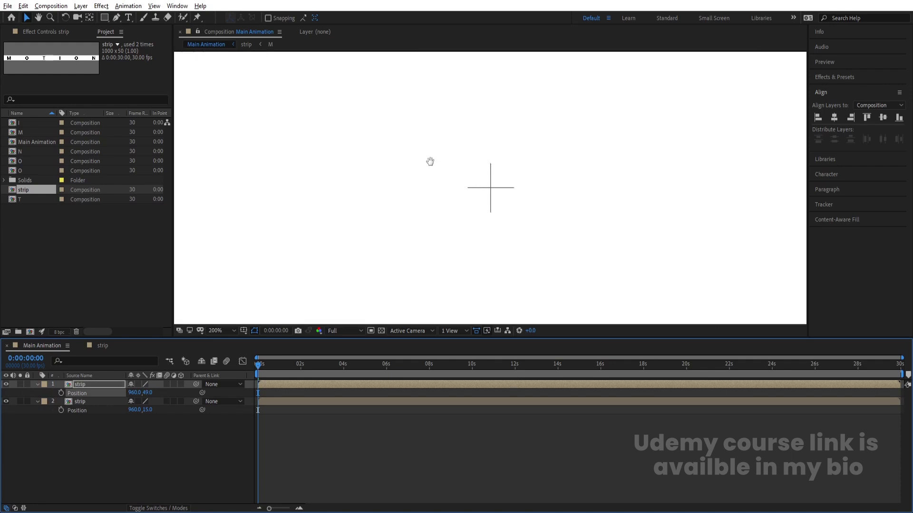
pyautogui.press('h')
pyautogui.scroll(10, 486, 184)
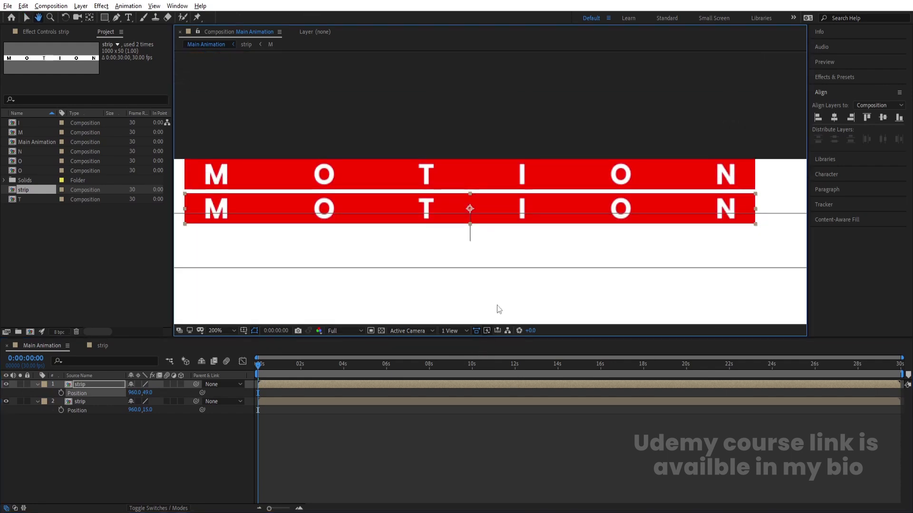
pyautogui.press('v')
pyautogui.press('Up')
pyautogui.press('Up')
pyautogui.press('Up')
pyautogui.press('Up')
pyautogui.press('Up')
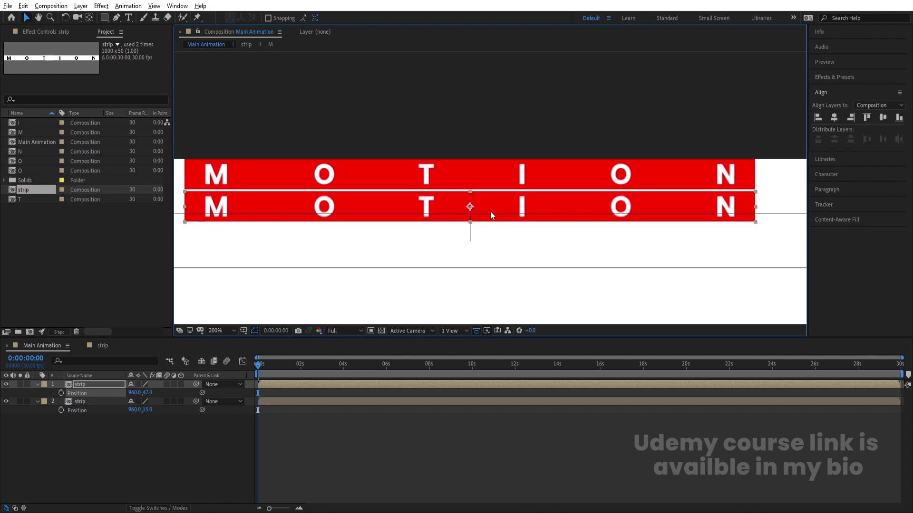
pyautogui.press('Up')
pyautogui.press('Up')
pyautogui.press('Up')
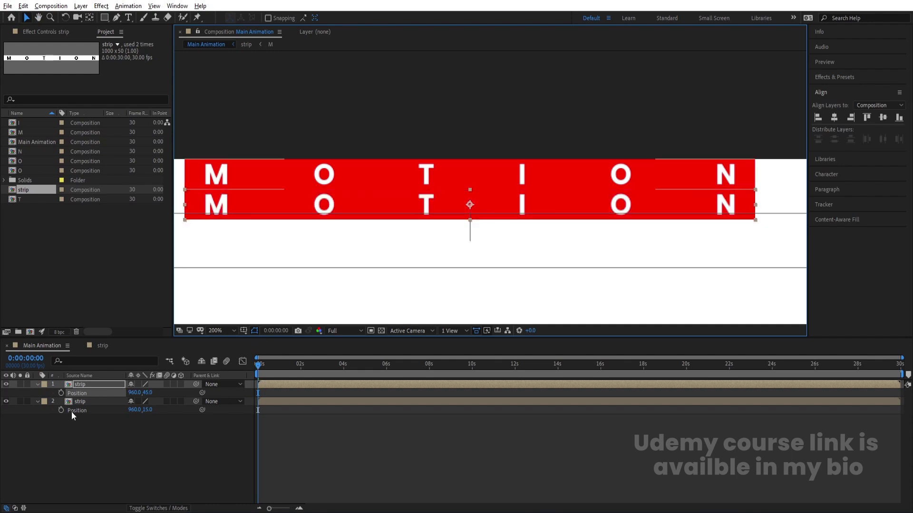
# Open the Calculator, compute 45 - 15 to get the vertical offset between the two strips, and close it
pyautogui.click(150, 421)
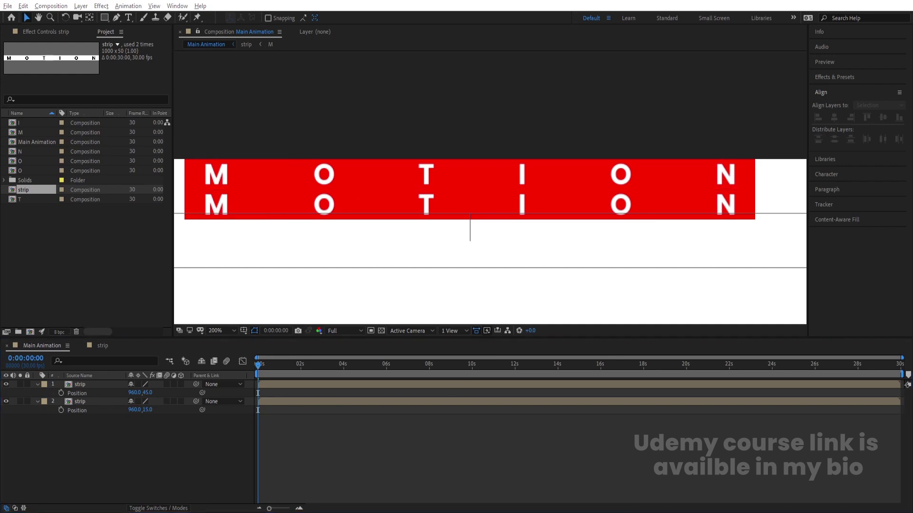
pyautogui.press('super')
pyautogui.write('calc')
pyautogui.press('Return')
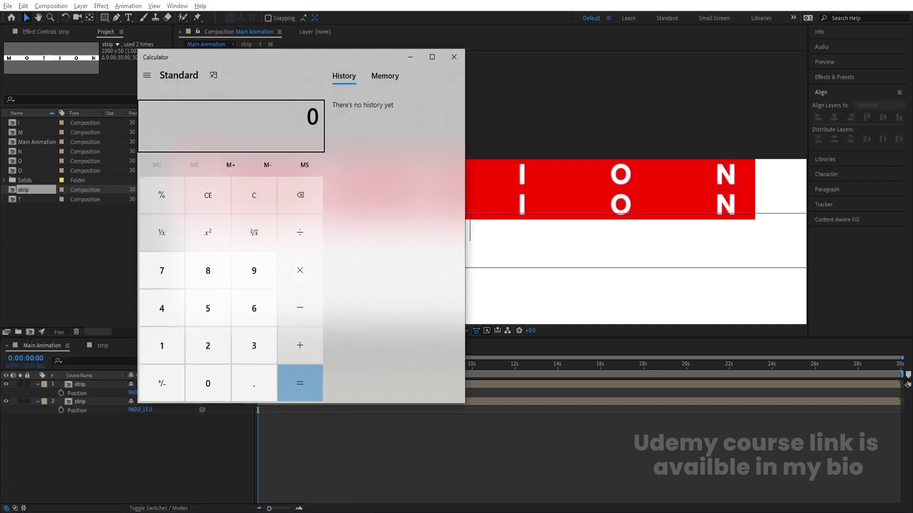
pyautogui.write('45 - ')
pyautogui.write('15')
pyautogui.press('Return')
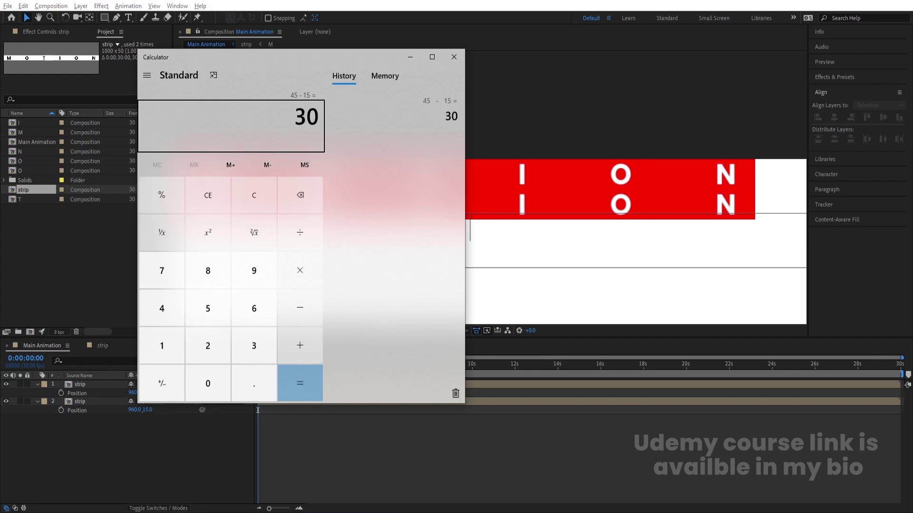
pyautogui.click(454, 57)
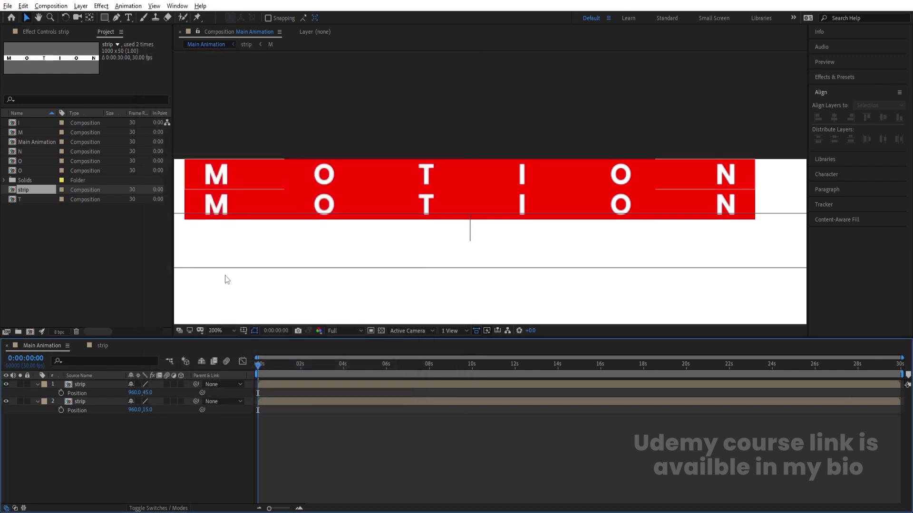
# Delete the duplicate strip and give the remaining strip's Position the expression [position[0],position[1]+30*index]
pyautogui.click(79, 385)
pyautogui.press('Delete')
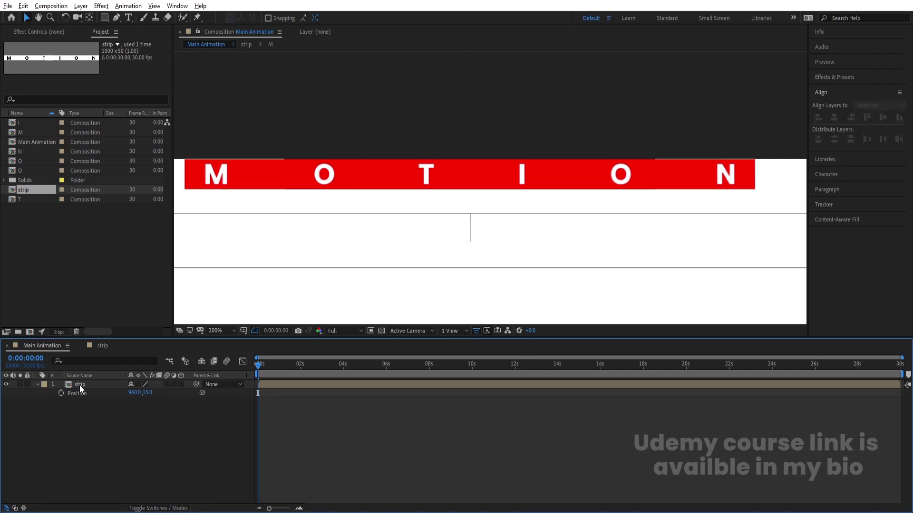
pyautogui.click(79, 385)
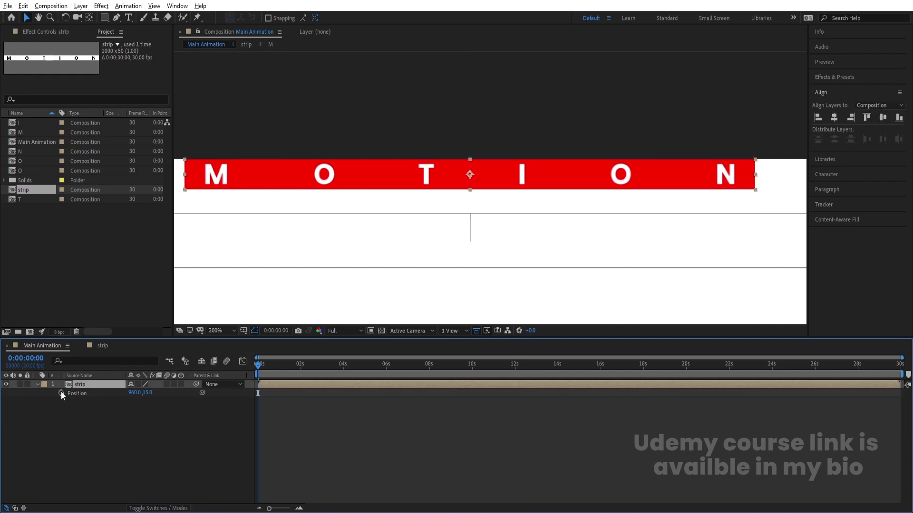
pyautogui.keyDown('alt'); pyautogui.click(61, 393); pyautogui.keyUp('alt')
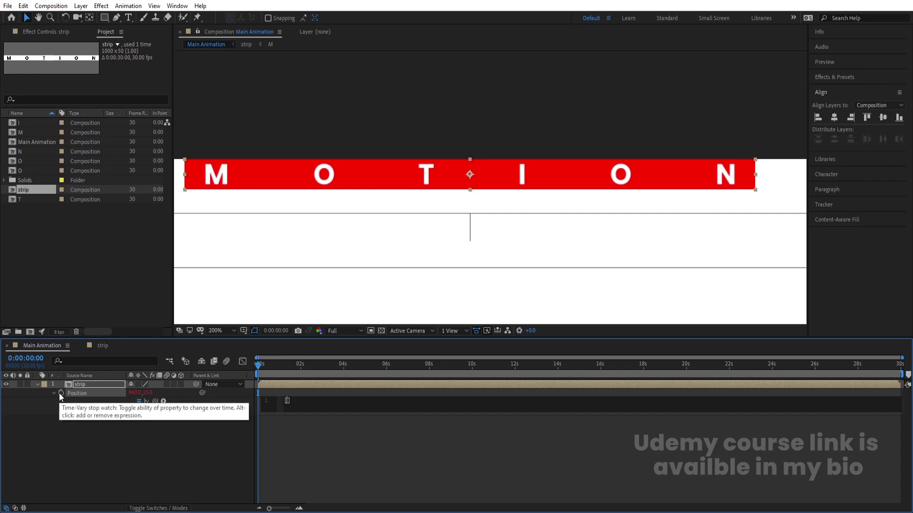
pyautogui.write('[pos')
pyautogui.press('Return')
pyautogui.write('[0],position[1]+30]')
pyautogui.press('Return')
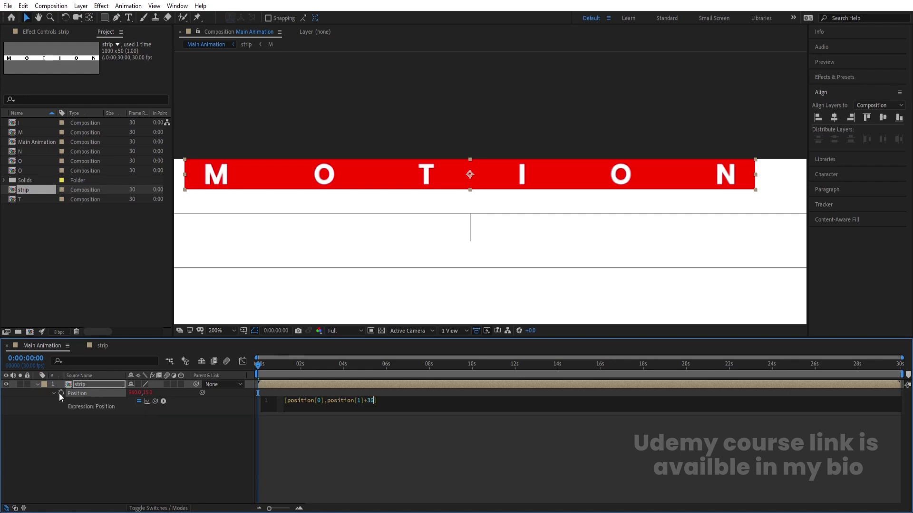
pyautogui.write('ndex')
pyautogui.click(200, 429)
# Duplicate the strip layer repeatedly until the stacked copies fill the full height of the composition, giving 38 strips
pyautogui.click(215, 331)
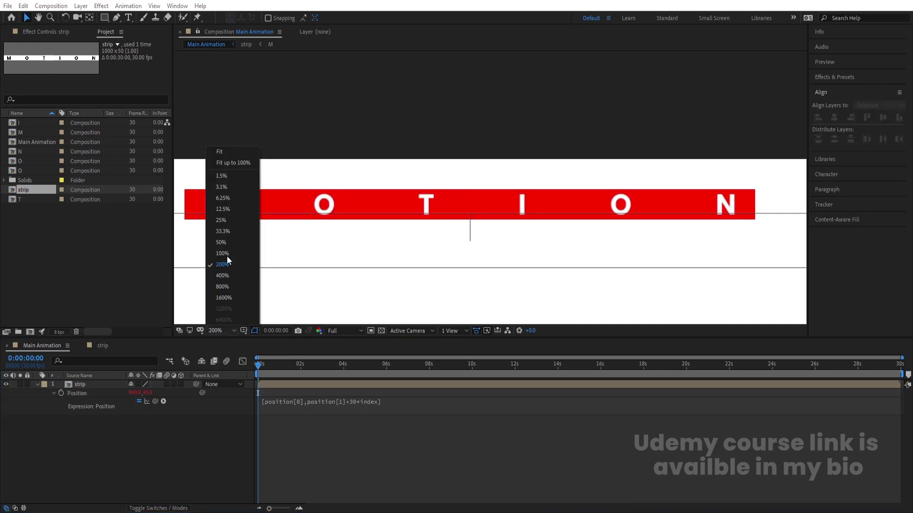
pyautogui.click(221, 152)
pyautogui.click(87, 386)
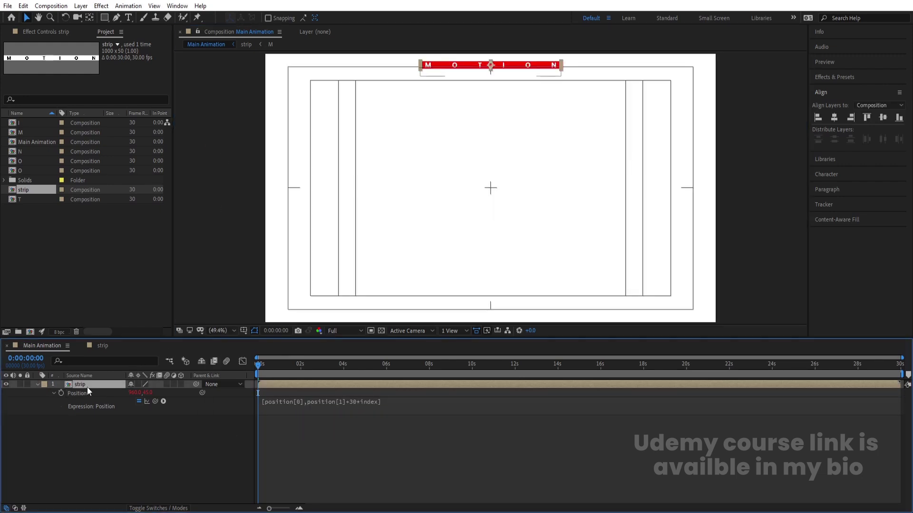
pyautogui.hotkey('ctrl', 'd')
pyautogui.hotkey('ctrl', 'd')
pyautogui.hotkey('ctrl', 'd')
pyautogui.hotkey('ctrl', 'd')
pyautogui.hotkey('ctrl', 'd')
pyautogui.hotkey('ctrl', 'd')
pyautogui.hotkey('ctrl', 'd')
pyautogui.hotkey('ctrl', 'd')
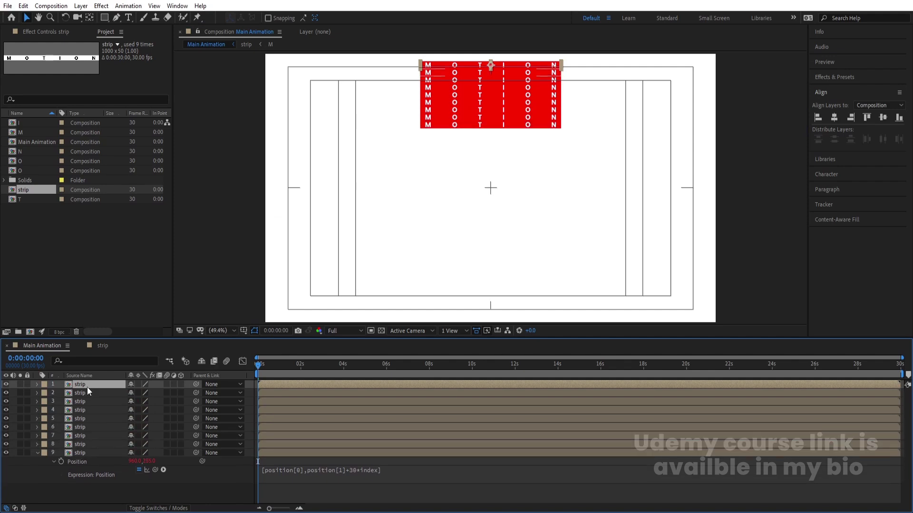
pyautogui.hotkey('ctrl', 'd')
pyautogui.hotkey('ctrl', 'd')
pyautogui.hotkey('ctrl', 'd')
pyautogui.hotkey('ctrl', 'd')
pyautogui.hotkey('ctrl', 'd')
pyautogui.hotkey('ctrl', 'd')
pyautogui.hotkey('ctrl', 'd')
pyautogui.hotkey('ctrl', 'd')
pyautogui.hotkey('ctrl', 'd')
pyautogui.hotkey('ctrl', 'd')
pyautogui.hotkey('ctrl', 'd')
pyautogui.hotkey('ctrl', 'd')
pyautogui.hotkey('ctrl', 'd')
pyautogui.hotkey('ctrl', 'd')
pyautogui.hotkey('ctrl', 'd')
pyautogui.hotkey('ctrl', 'd')
pyautogui.hotkey('ctrl', 'd')
pyautogui.hotkey('ctrl', 'd')
pyautogui.hotkey('ctrl', 'd')
pyautogui.hotkey('ctrl', 'd')
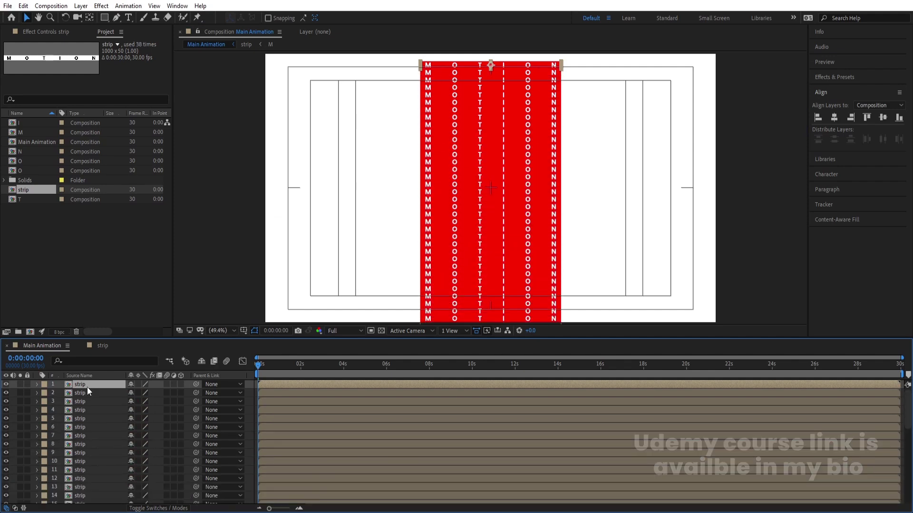
# Shift all the strips up flush with the composition's top edge and trim their ends at 0:00:00:01
pyautogui.hotkey('ctrl', 'a')
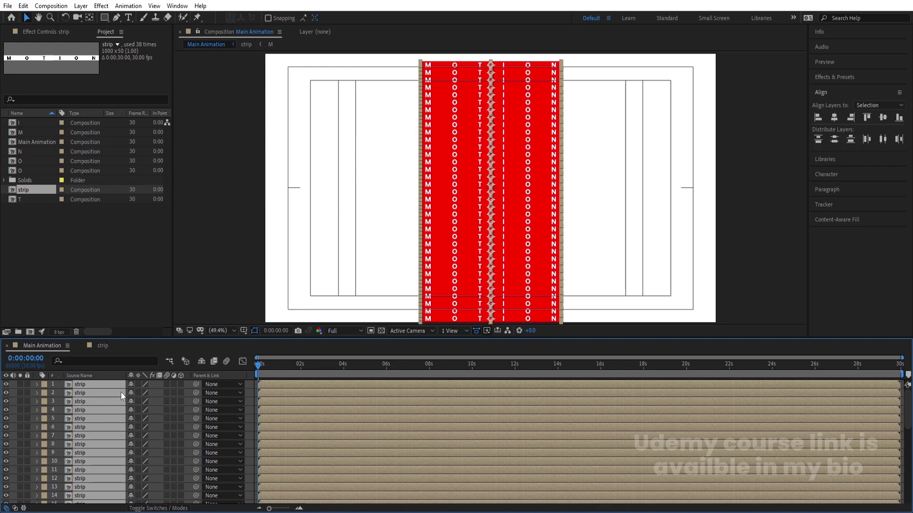
pyautogui.hotkey('ctrl', 'shift', 'a')
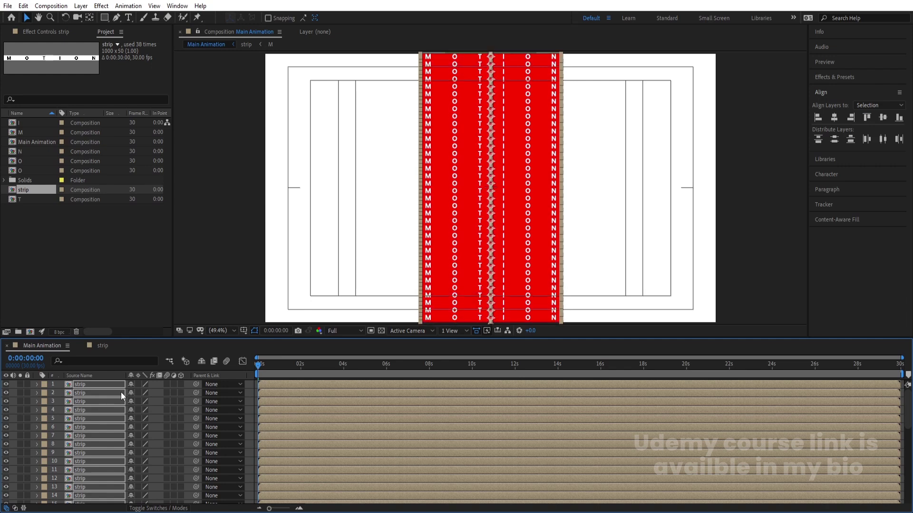
pyautogui.press('=')
pyautogui.press('=')
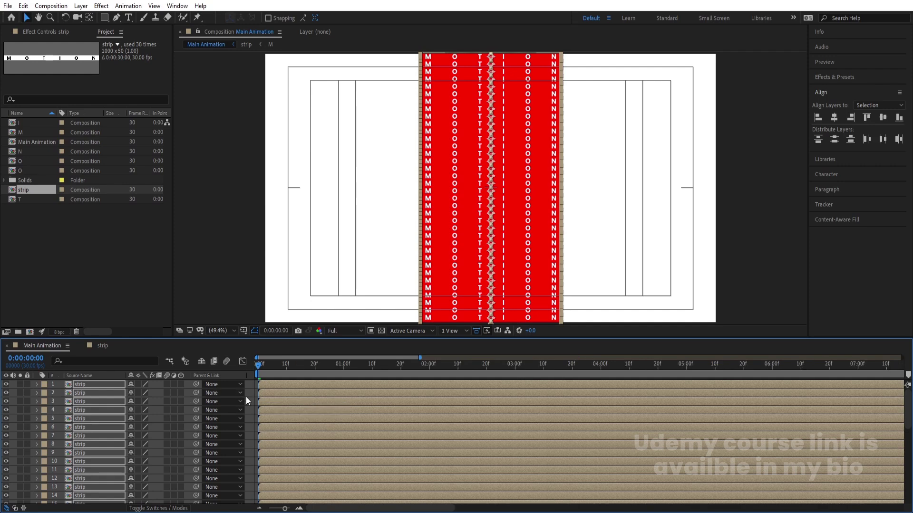
pyautogui.press('pagedown')
pyautogui.hotkey('ctrl', 'shift', 'a')
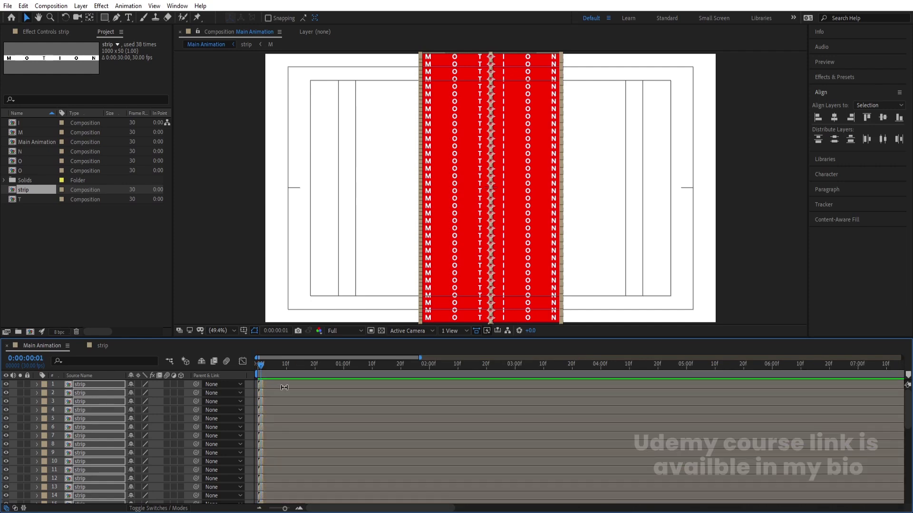
# Sequence the trimmed strip layers without overlap and extend the staggered layers back out along the timeline
pyautogui.rightClick(261, 388)
pyautogui.moveTo(313, 271)
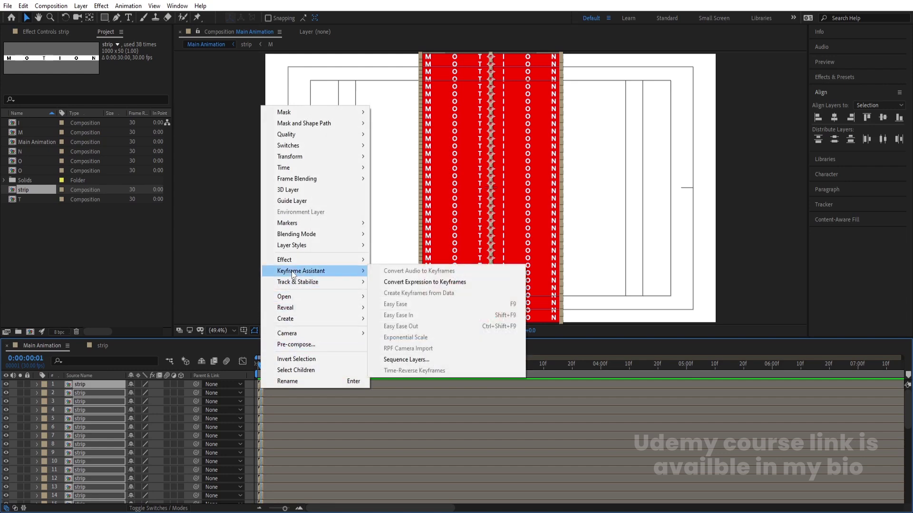
pyautogui.click(401, 359)
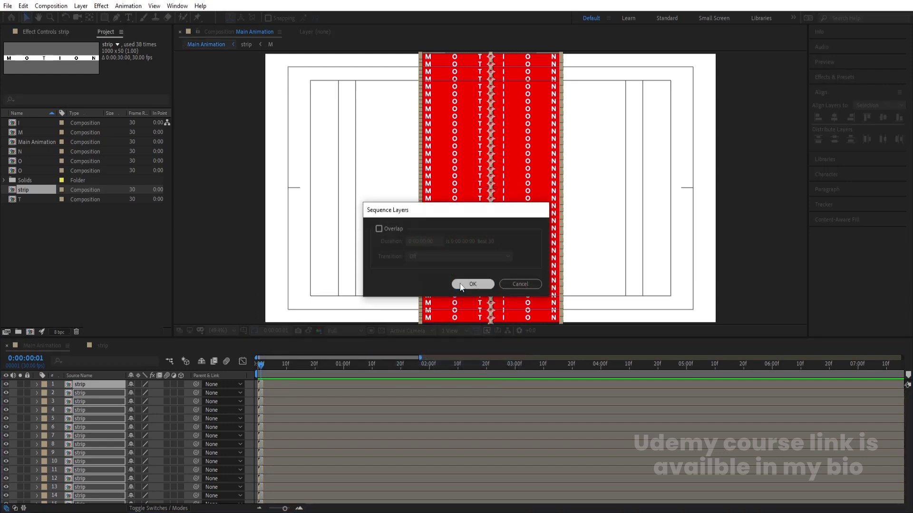
pyautogui.click(470, 283)
pyautogui.press(';')
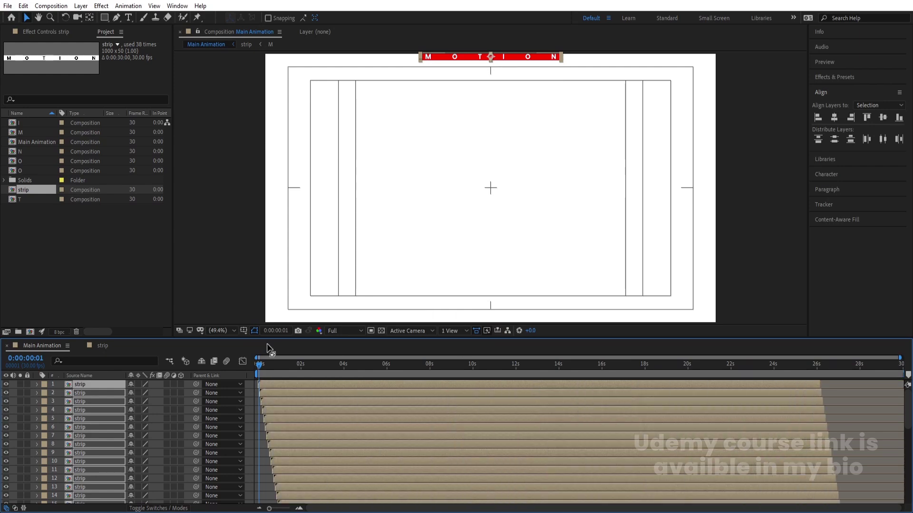
# Preview the staggered strips at Quarter resolution and delete Red Solid 1 from the strip composition
pyautogui.click(340, 331)
pyautogui.click(345, 385)
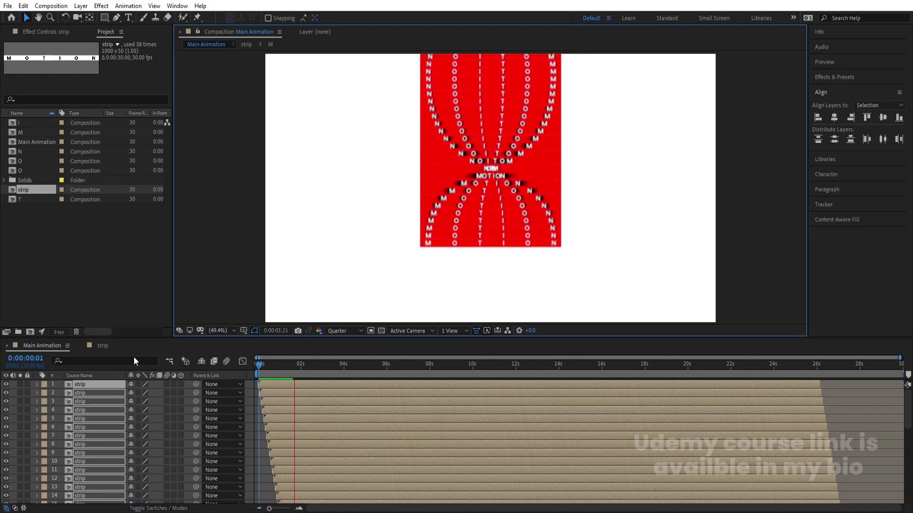
pyautogui.click(105, 346)
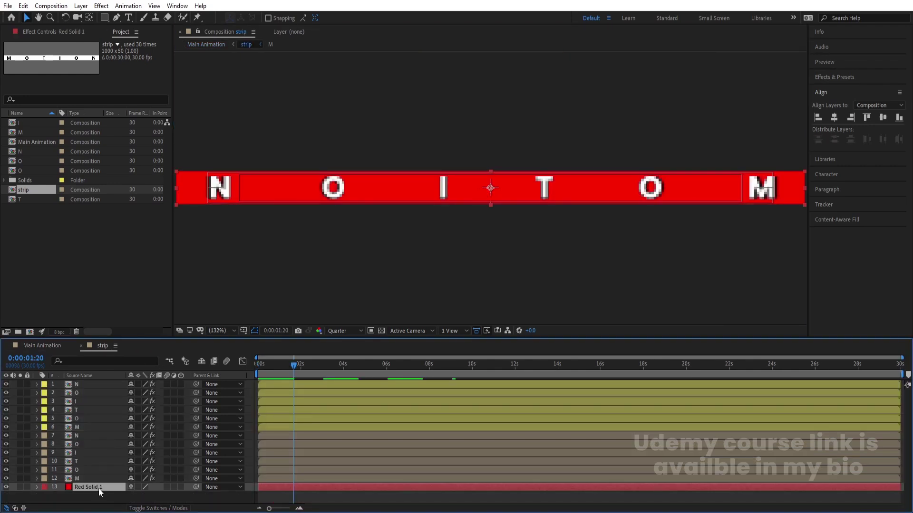
pyautogui.press('Delete')
pyautogui.click(48, 347)
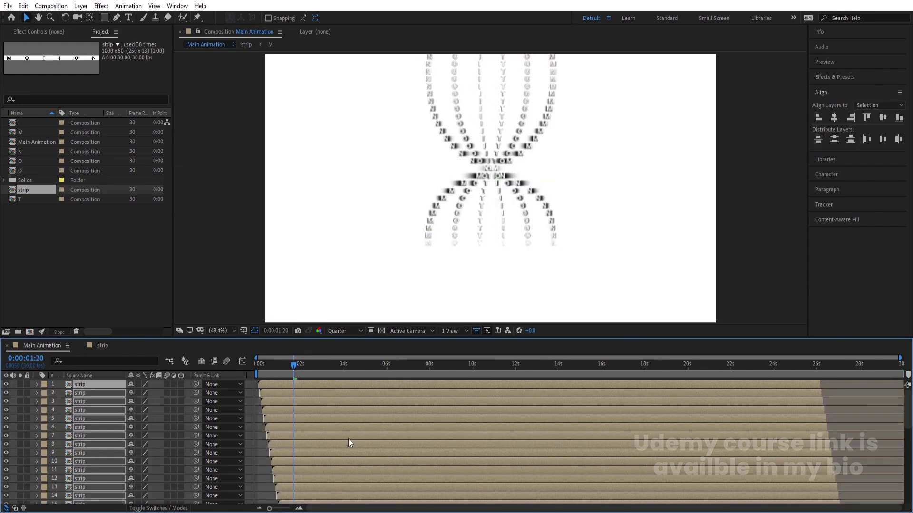
# Trim the starts of all strip layers at 0:00:02:15 and move the layers to the start of Main Animation
pyautogui.press('space')
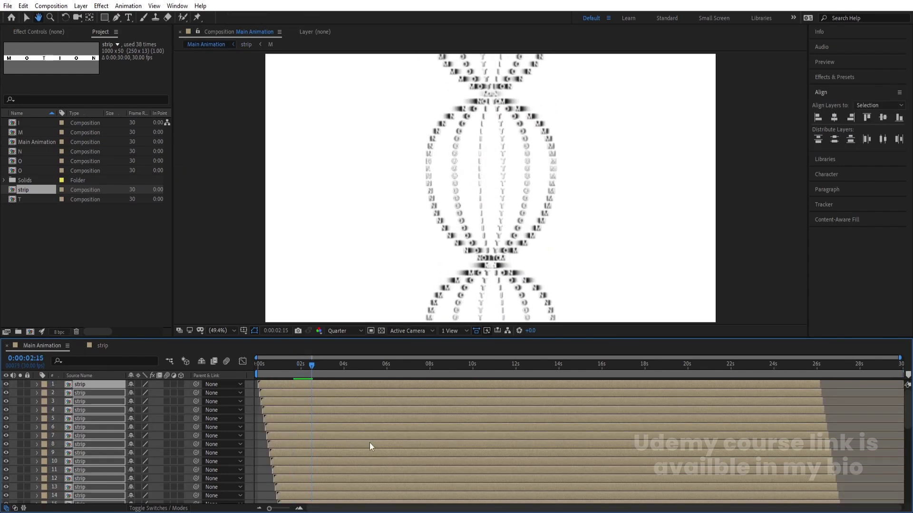
pyautogui.press('space')
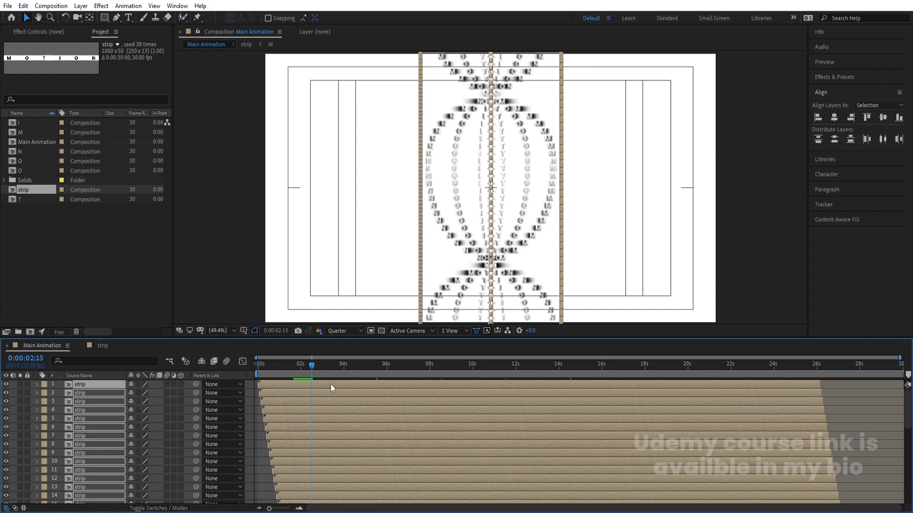
pyautogui.hotkey('alt', '[')
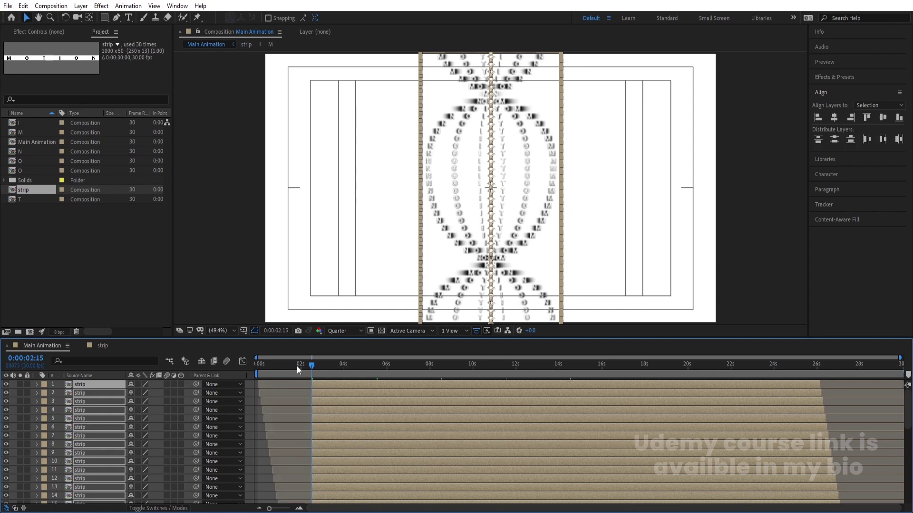
pyautogui.press('Home')
pyautogui.press('[')
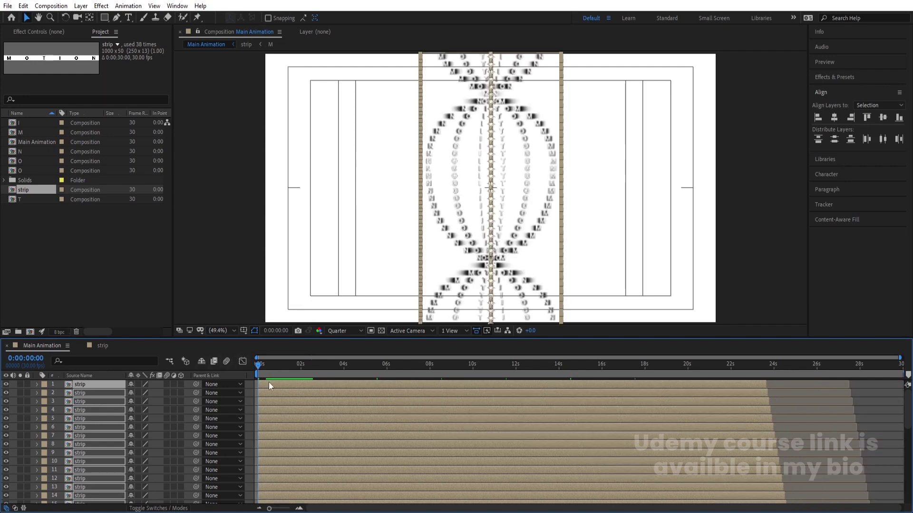
# Deselect the strip layers and set the composition preview resolution back to Full
pyautogui.click(249, 387)
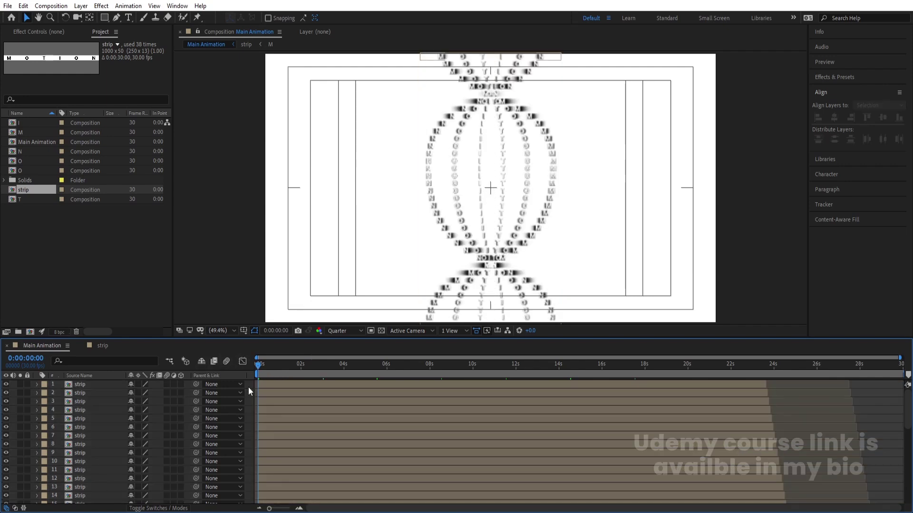
pyautogui.click(346, 332)
pyautogui.click(343, 352)
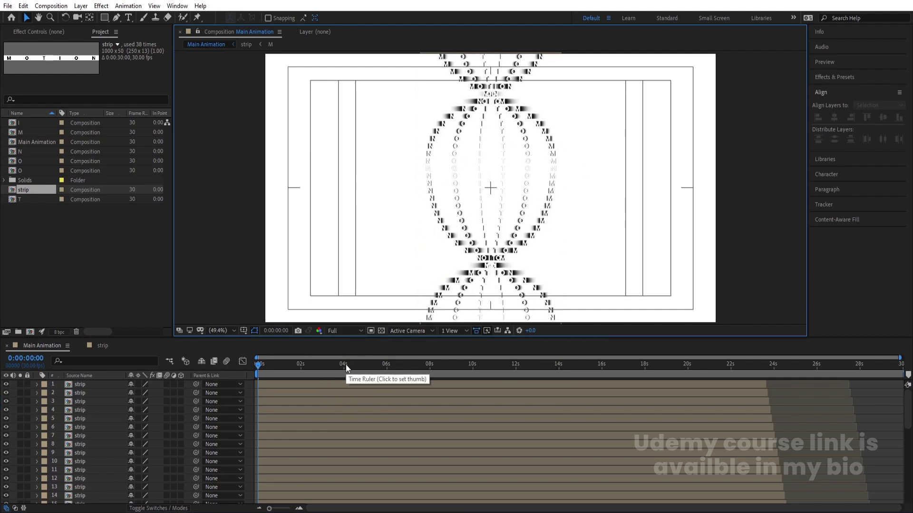
# Show the rulers and place two vertical guides along the sides of the outermost N at the first frame
pyautogui.press('.')
pyautogui.press('.')
pyautogui.press('.')
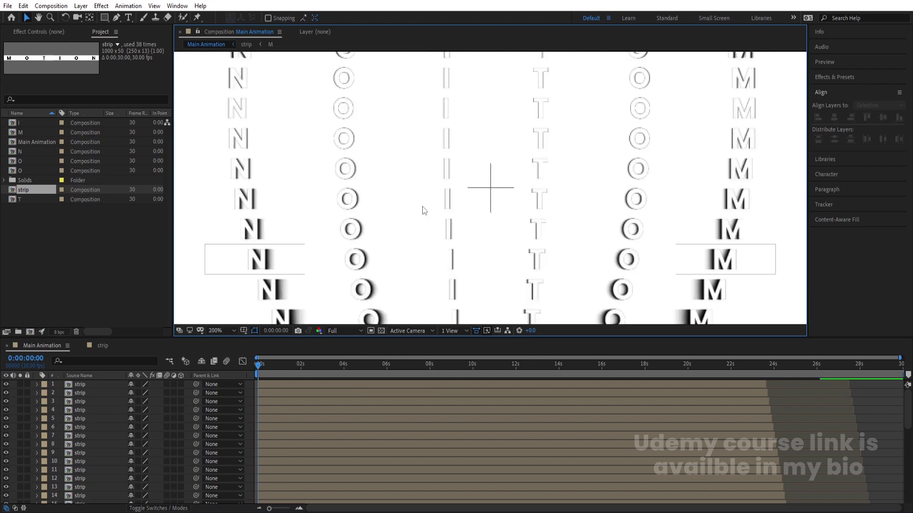
pyautogui.moveTo(408, 200); pyautogui.dragTo(473, 271)
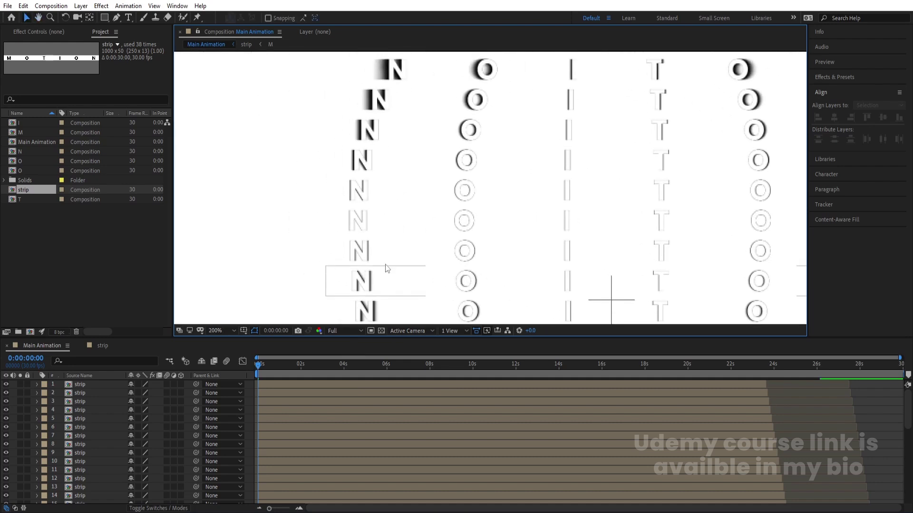
pyautogui.hotkey('ctrl', 'r')
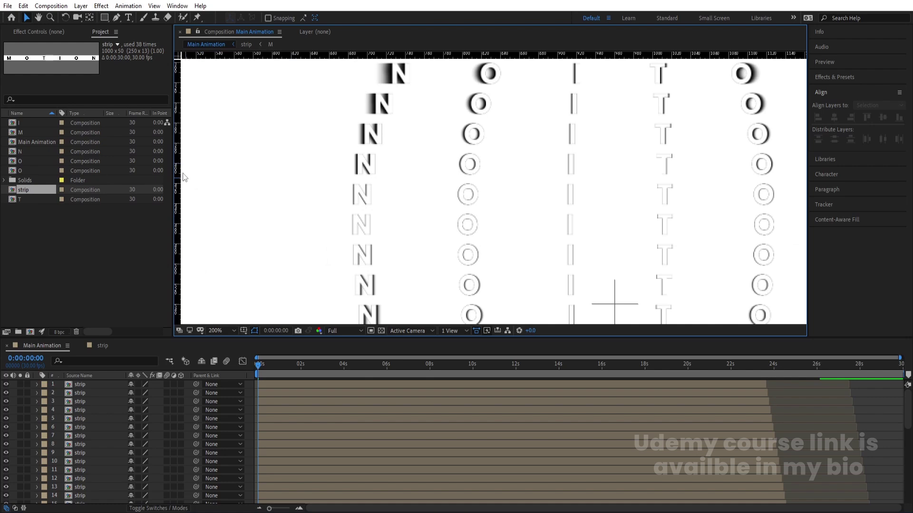
pyautogui.moveTo(178, 173); pyautogui.dragTo(352, 238)
pyautogui.moveTo(179, 183); pyautogui.dragTo(372, 222)
# Play the animation to find where the N realigns with the guides and end the work area at 0:00:03:00
pyautogui.press('space')
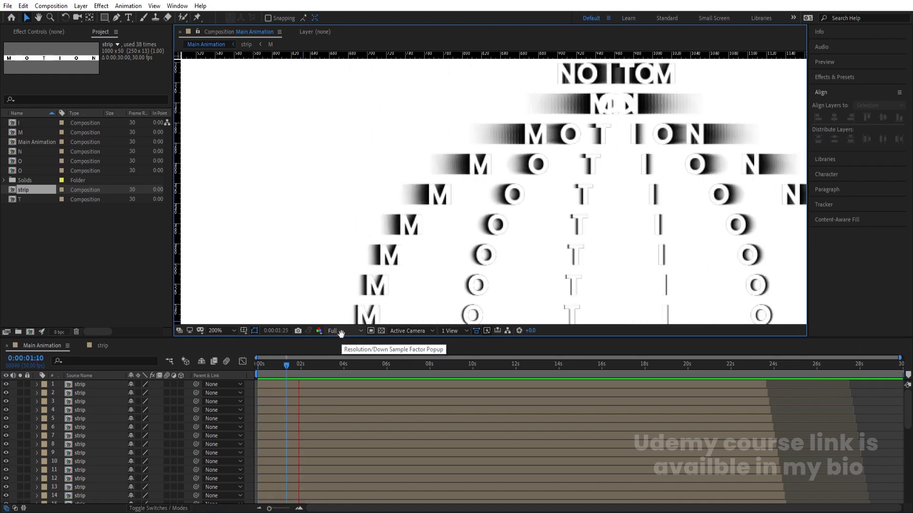
pyautogui.press('space')
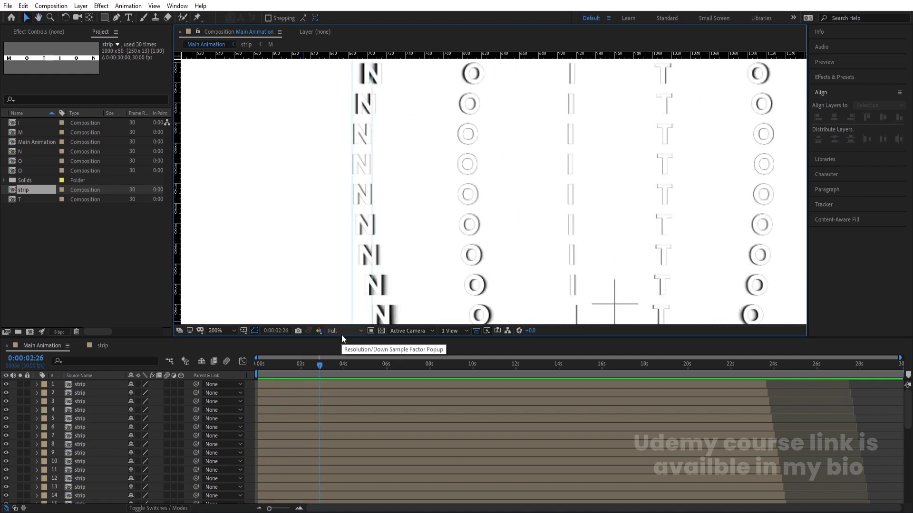
pyautogui.press('space')
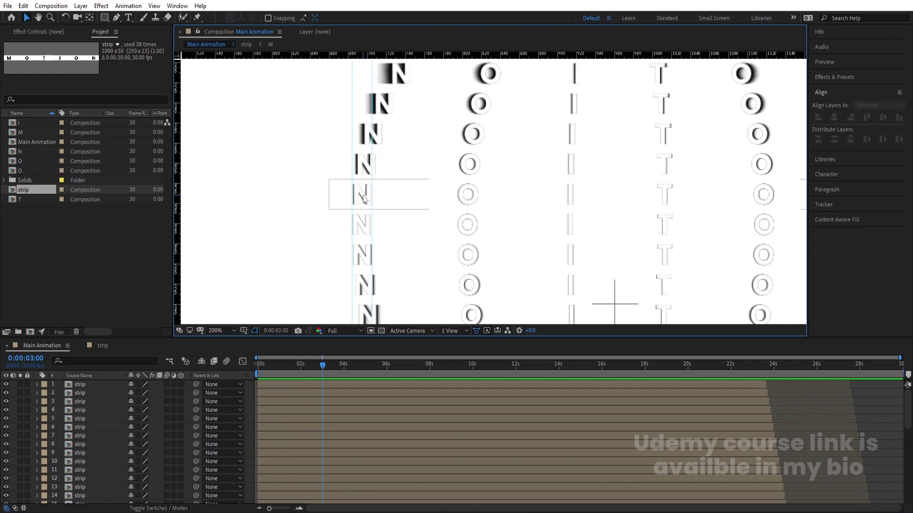
pyautogui.press('n')
# Play the looping work area with the whole composition fitted in view
pyautogui.press('space')
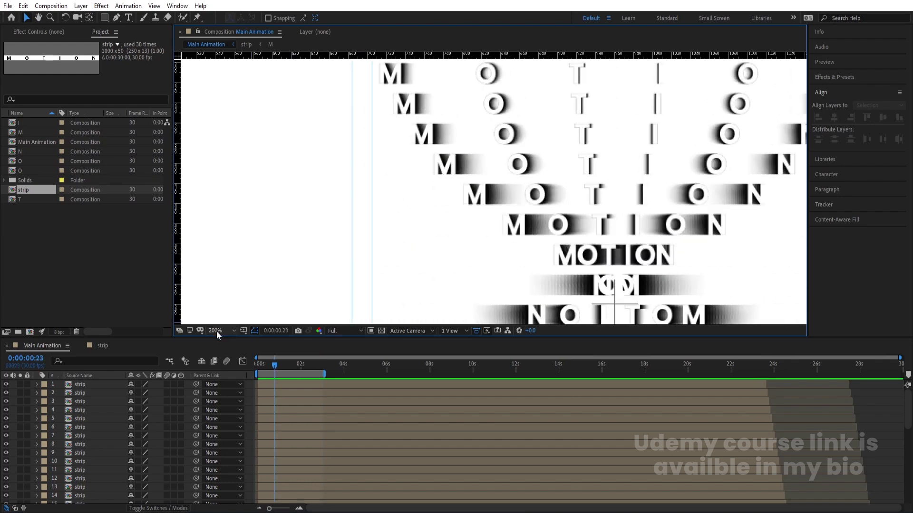
pyautogui.click(217, 332)
pyautogui.click(242, 154)
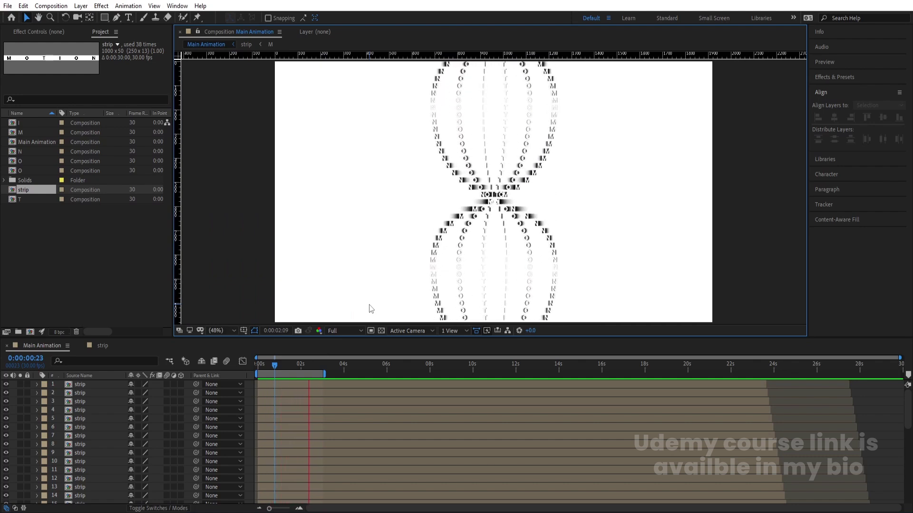
pyautogui.press('space')
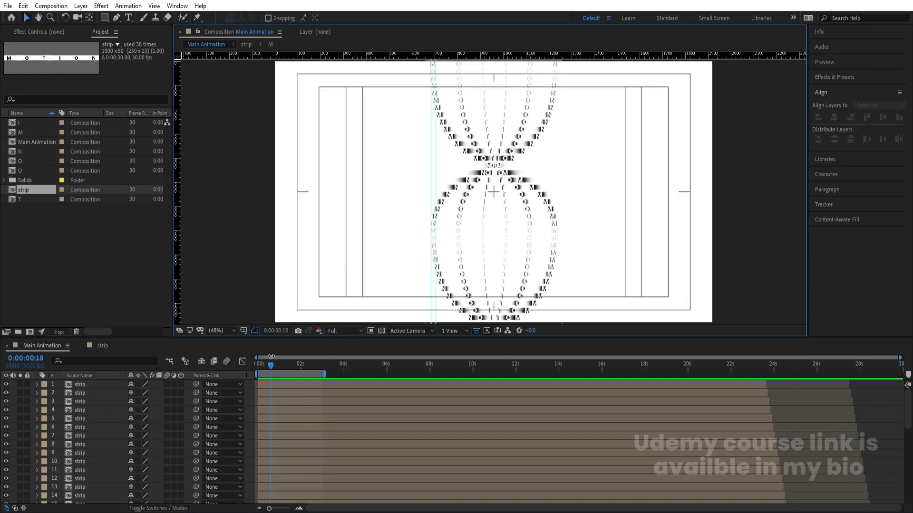
# Add a 1920 × 1080 px solid in light gray E6E6E6 and place it beneath all strip layers
pyautogui.click(252, 386)
pyautogui.hotkey('ctrl', 'y')
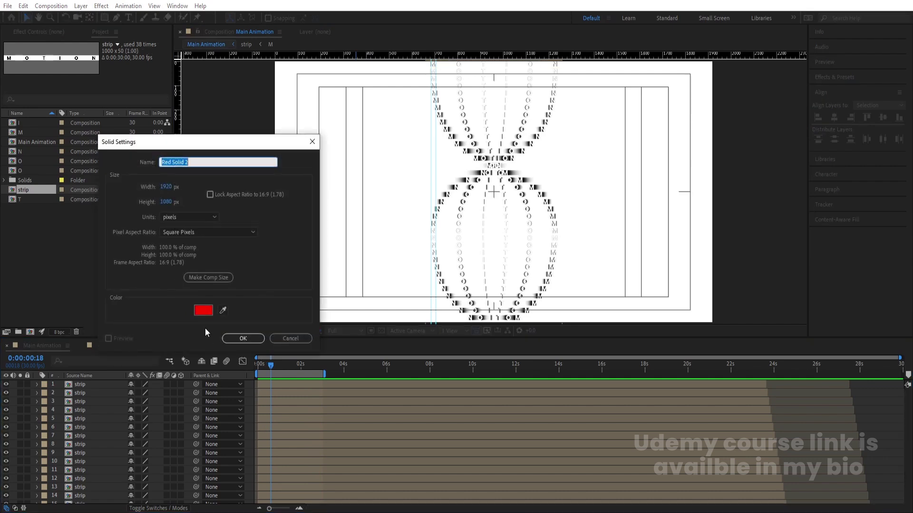
pyautogui.click(204, 310)
pyautogui.click(113, 216)
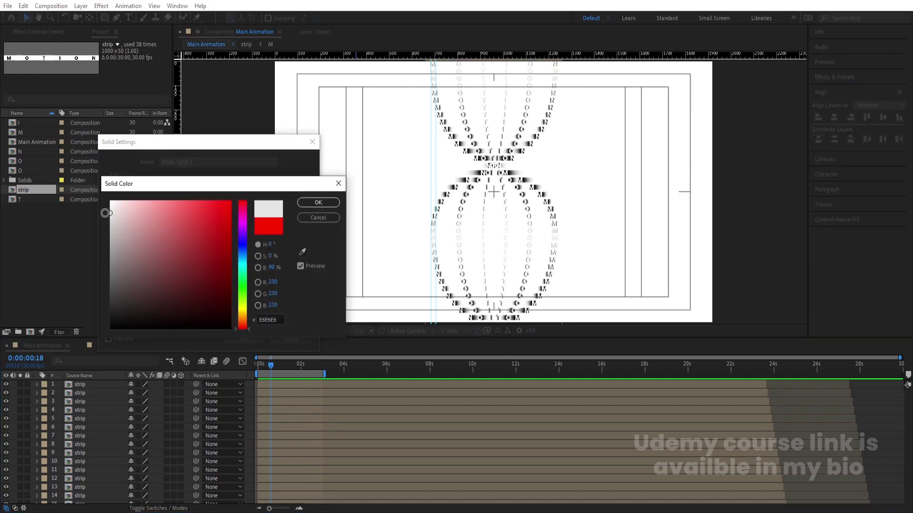
pyautogui.press('Return')
pyautogui.press('Return')
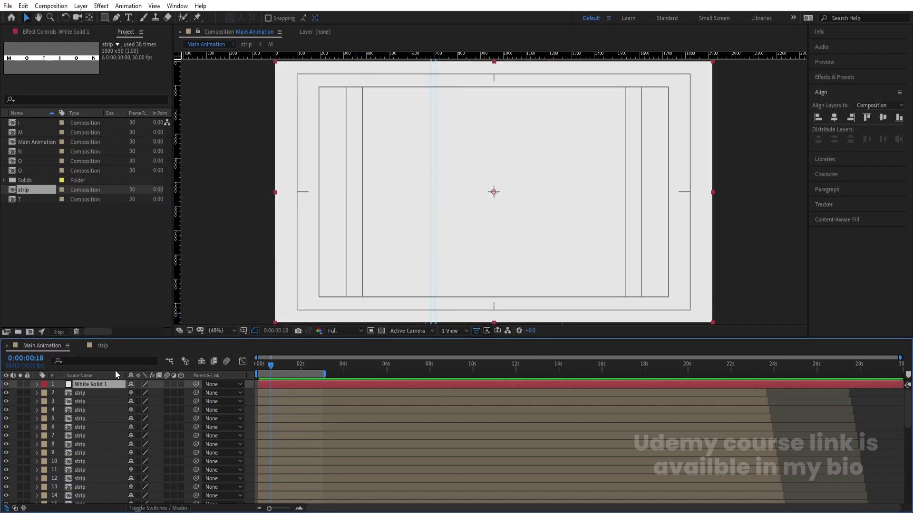
pyautogui.moveTo(95, 386); pyautogui.dragTo(108, 507)
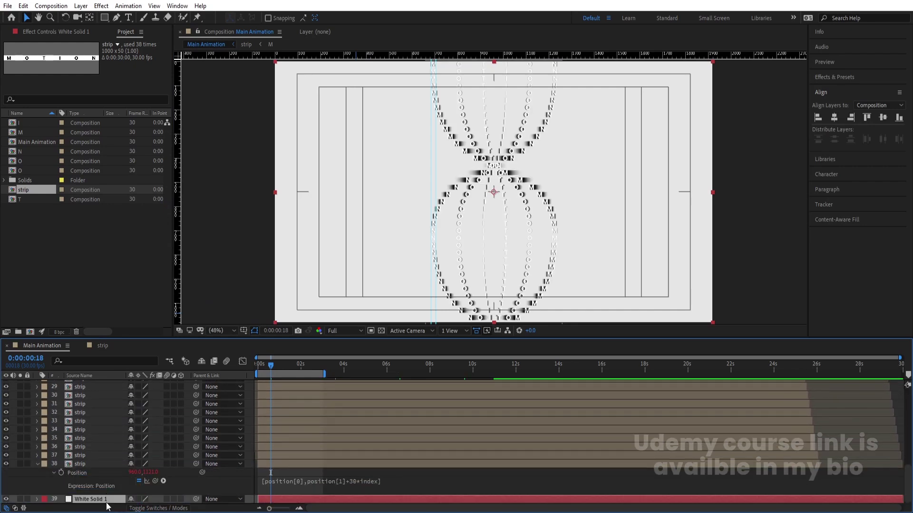
pyautogui.click(38, 465)
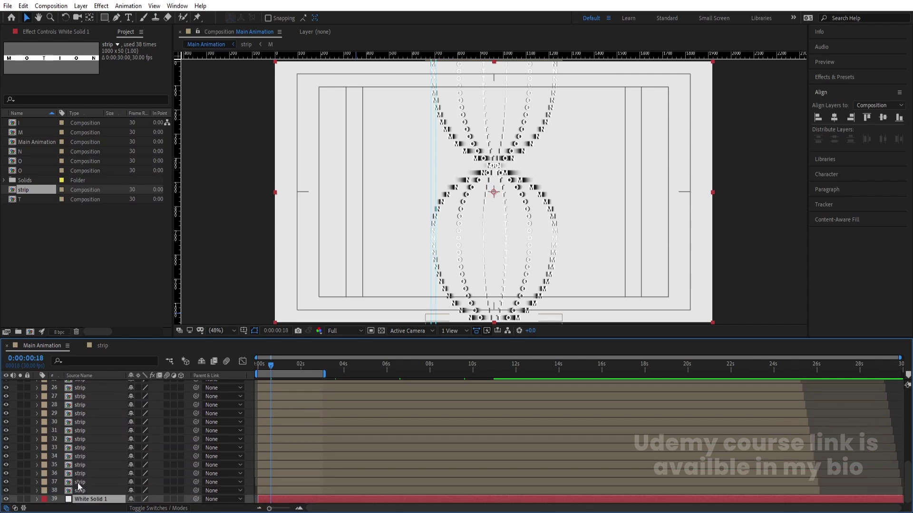
# Change the background solid's color to a slightly darker neutral light gray
pyautogui.hotkey('ctrl', 'shift', 'y')
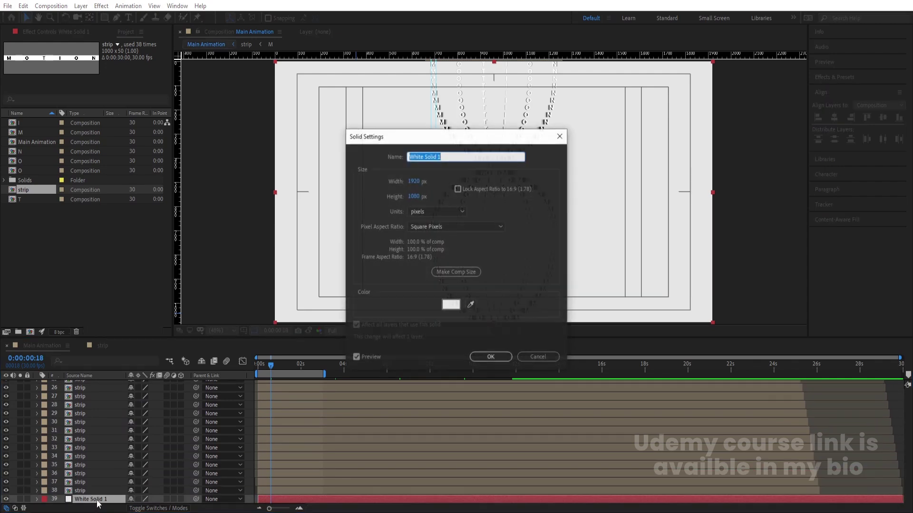
pyautogui.click(450, 305)
pyautogui.click(113, 223)
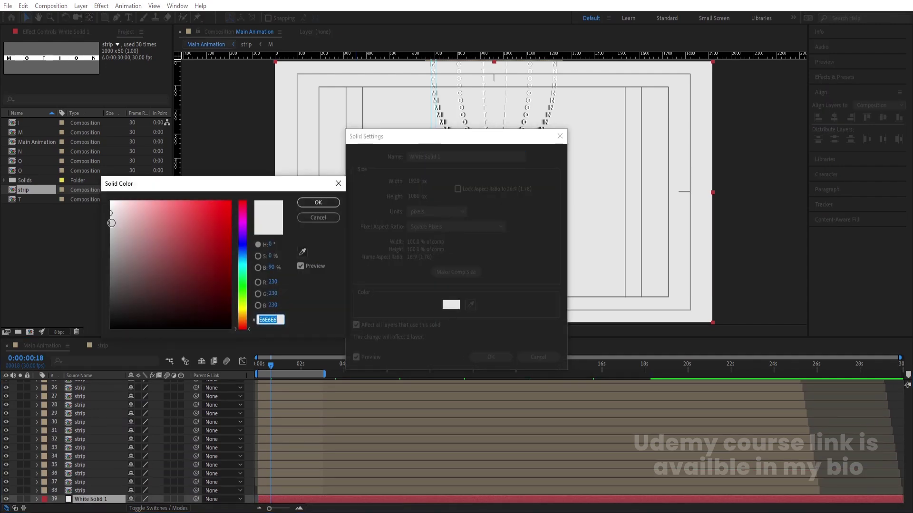
pyautogui.press('Return')
pyautogui.press('Return')
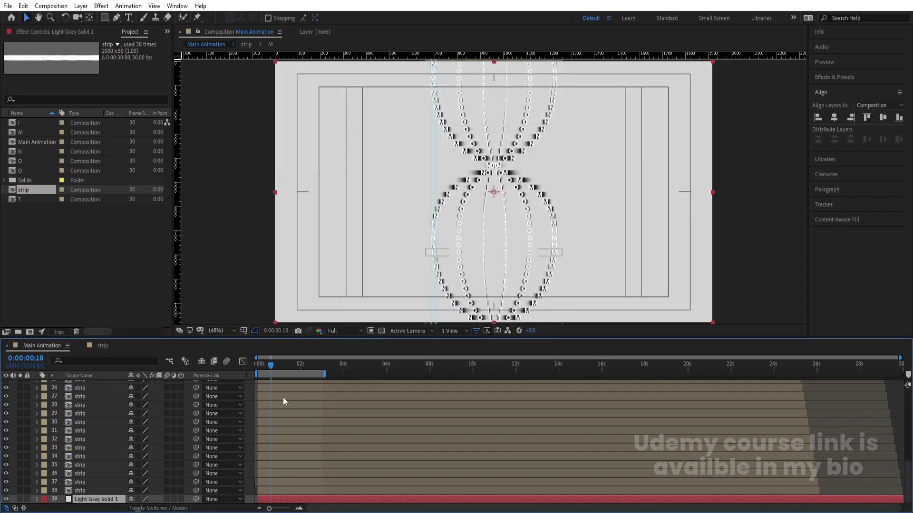
# Add a null object above the strips and parent all the strip layers to it
pyautogui.hotkey('ctrl', 'shift', 'a')
pyautogui.scroll(1, 256, 397)
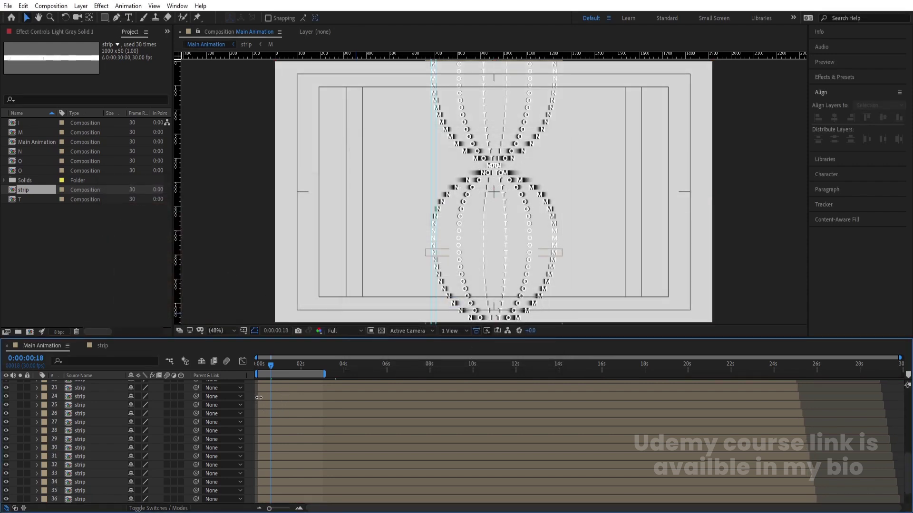
pyautogui.moveTo(908, 478); pyautogui.dragTo(903, 337)
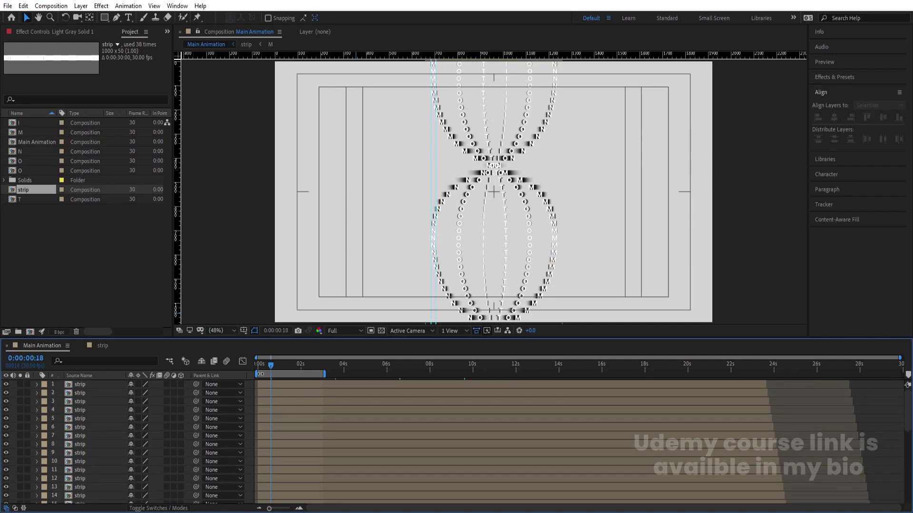
pyautogui.rightClick(252, 389)
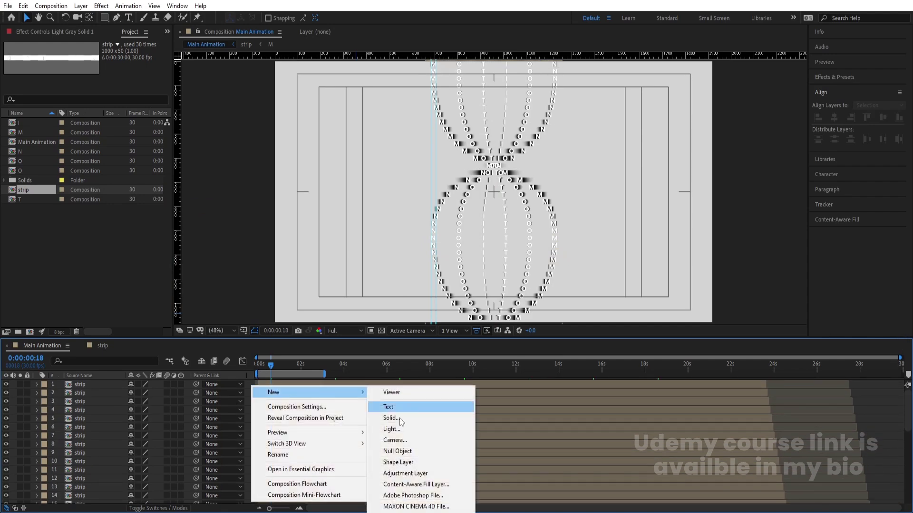
pyautogui.moveTo(285, 393)
pyautogui.click(406, 450)
pyautogui.hotkey('ctrl', 'a')
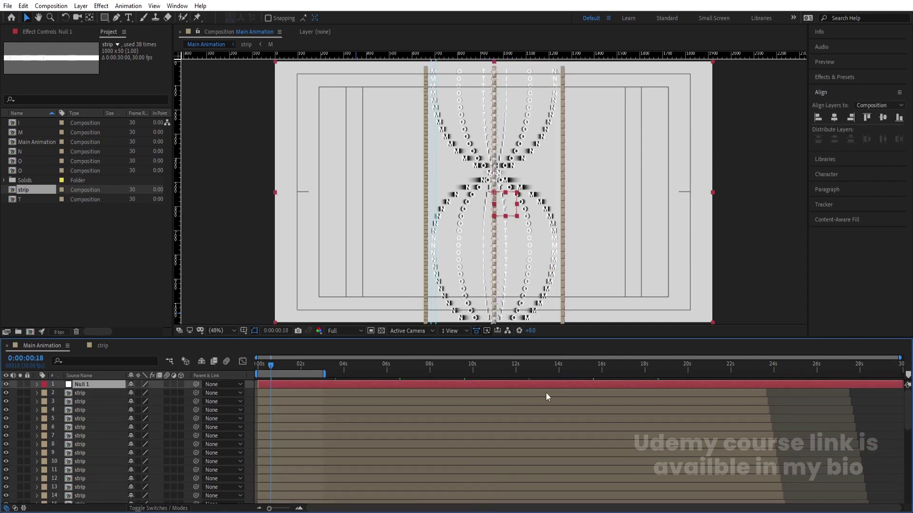
pyautogui.moveTo(907, 415); pyautogui.dragTo(900, 354)
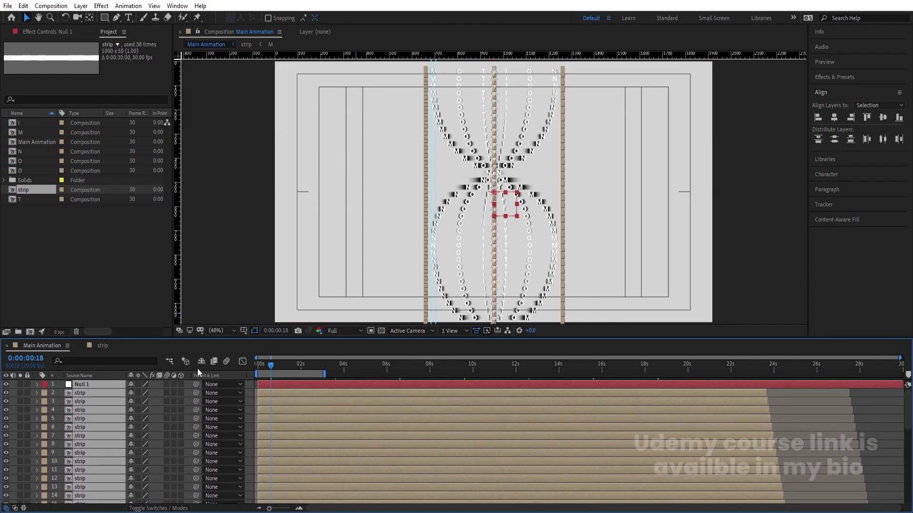
pyautogui.moveTo(110, 393); pyautogui.dragTo(98, 387)
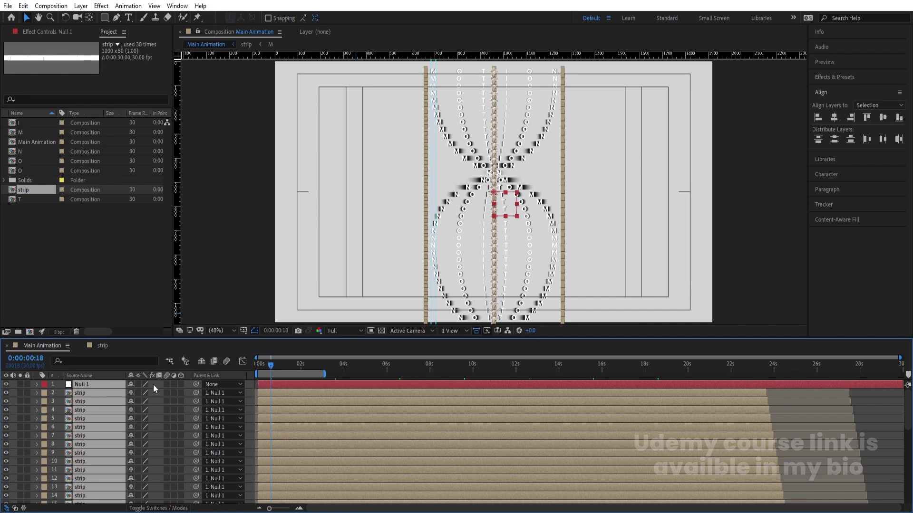
# Scale the null to 120% and rotate it to -32°
pyautogui.click(153, 384)
pyautogui.write('s')
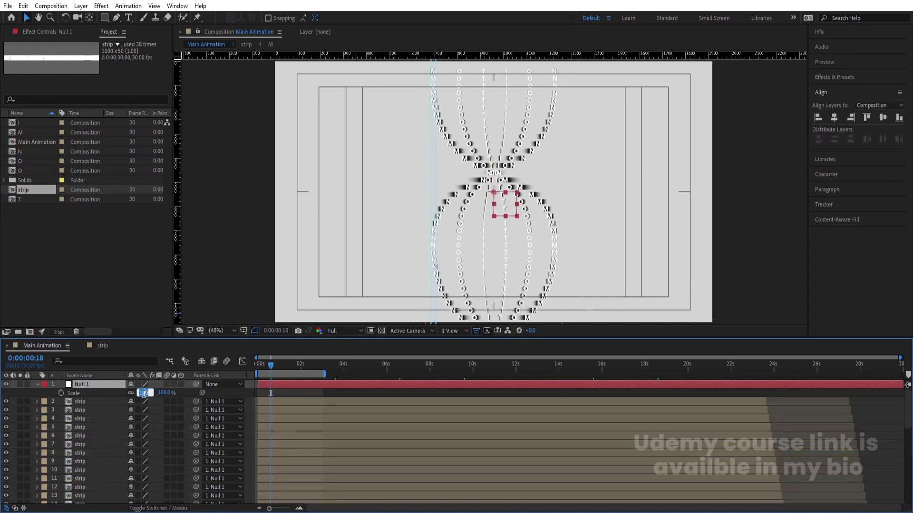
pyautogui.write('120')
pyautogui.press('Return')
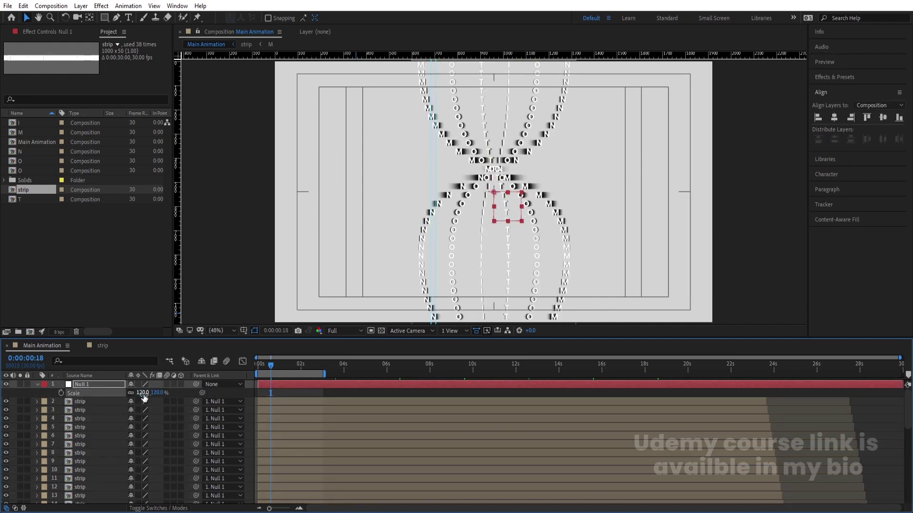
pyautogui.press('r')
pyautogui.moveTo(142, 392); pyautogui.dragTo(122, 390)
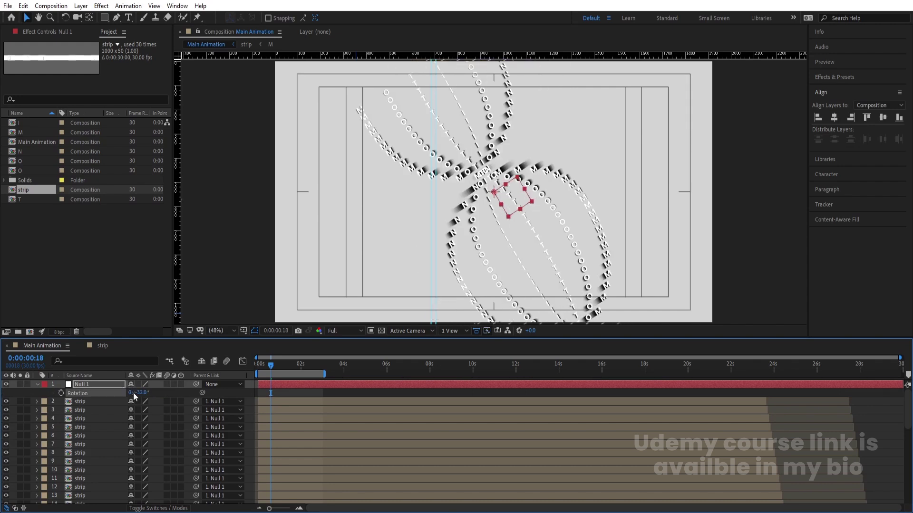
# Reposition the null slightly up and left of the composition center, previewing the motion between moves
pyautogui.moveTo(517, 202); pyautogui.dragTo(493, 173)
pyautogui.press('space')
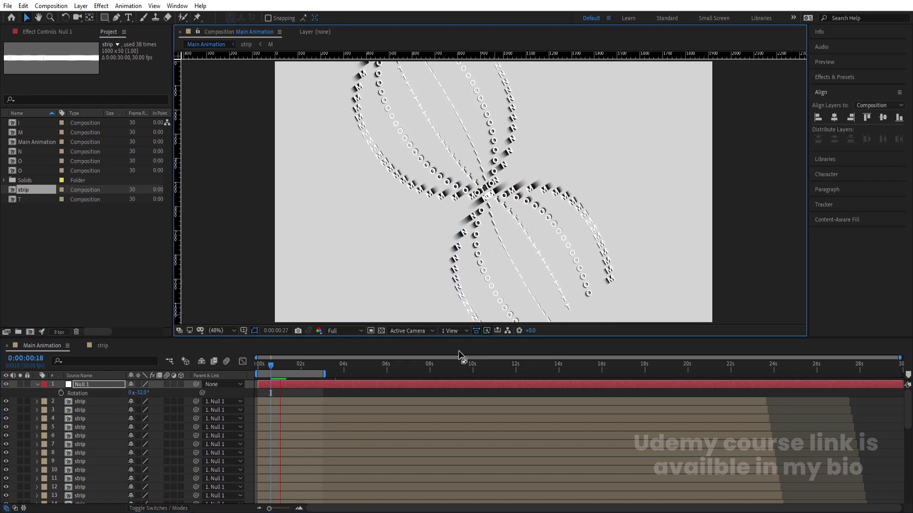
pyautogui.press('space')
pyautogui.moveTo(493, 165); pyautogui.dragTo(500, 191)
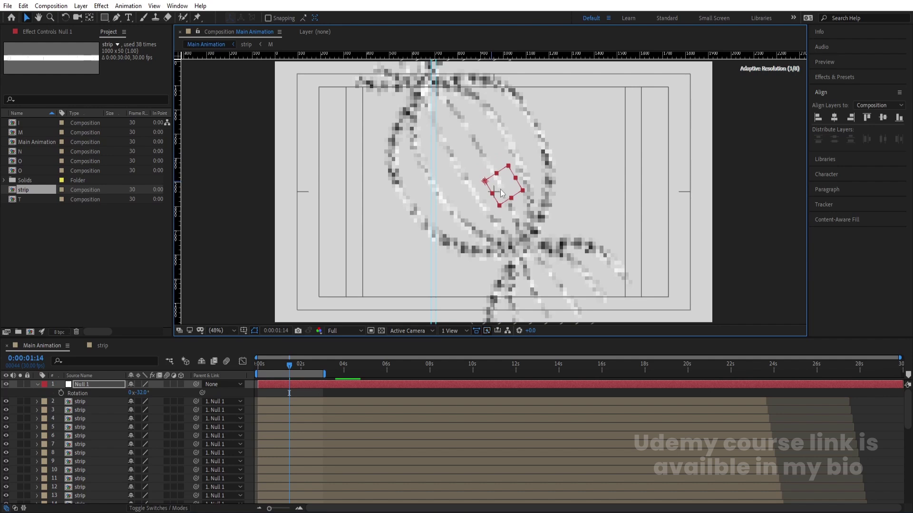
# Set the null's scale to 140% and preview the enlarged animation
pyautogui.press('s')
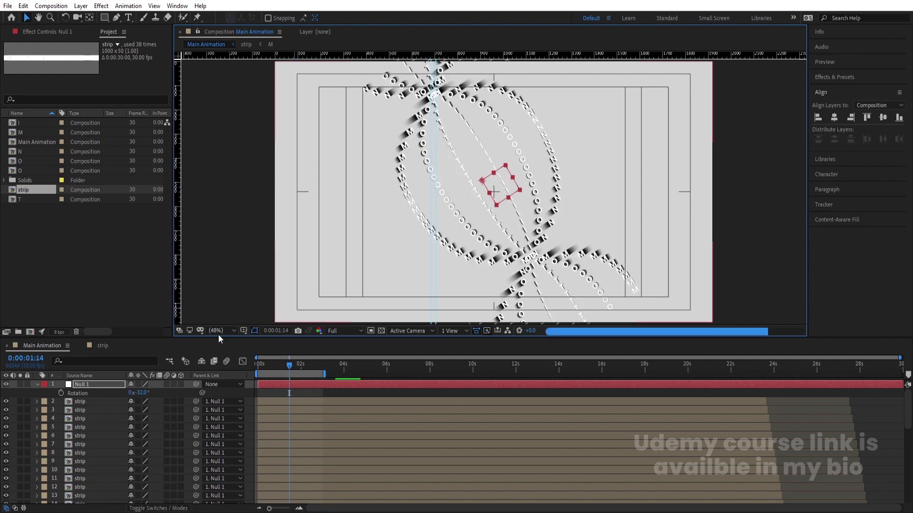
pyautogui.click(143, 393)
pyautogui.write('14')
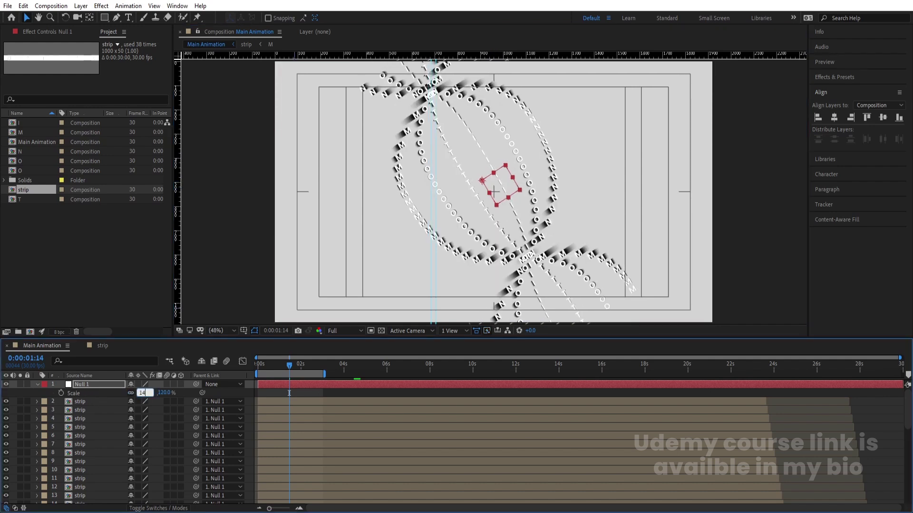
pyautogui.write('0')
pyautogui.press('Return')
pyautogui.press('space')
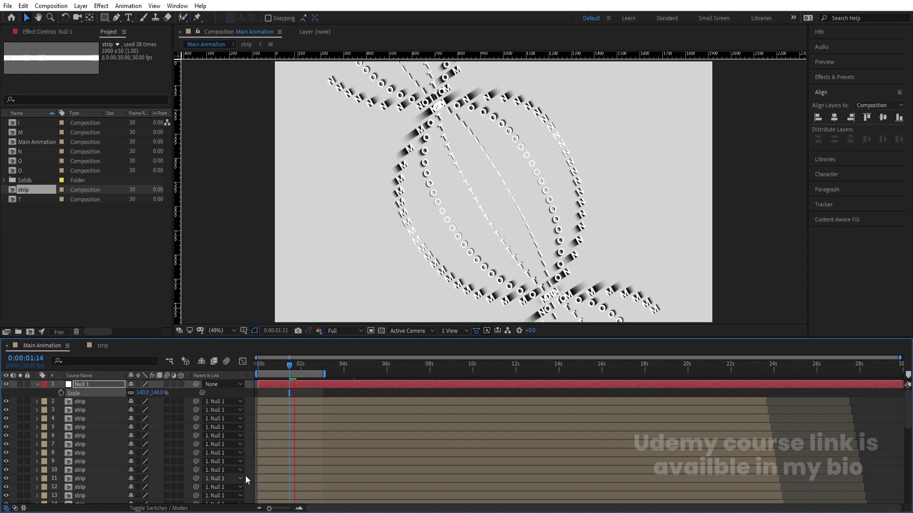
pyautogui.press('space')
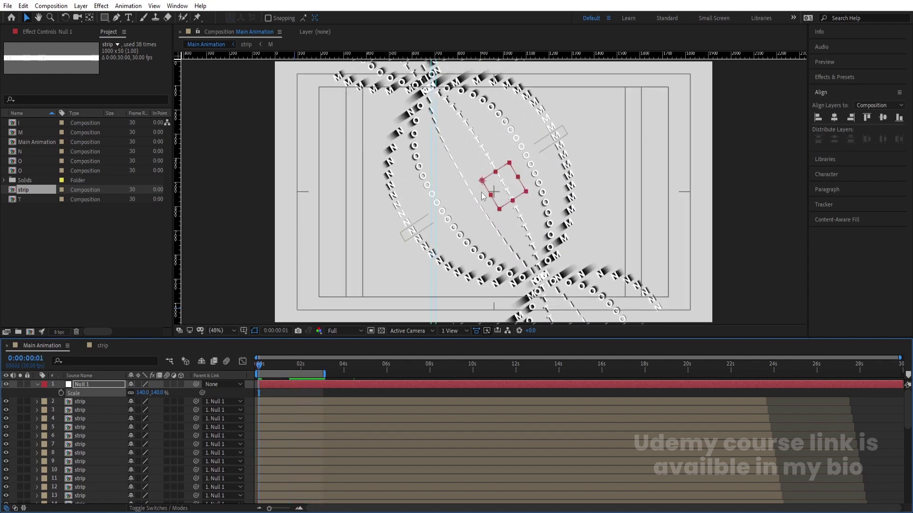
# Nudge the null slightly further up and left and play the looping work area
pyautogui.moveTo(505, 182); pyautogui.dragTo(500, 179)
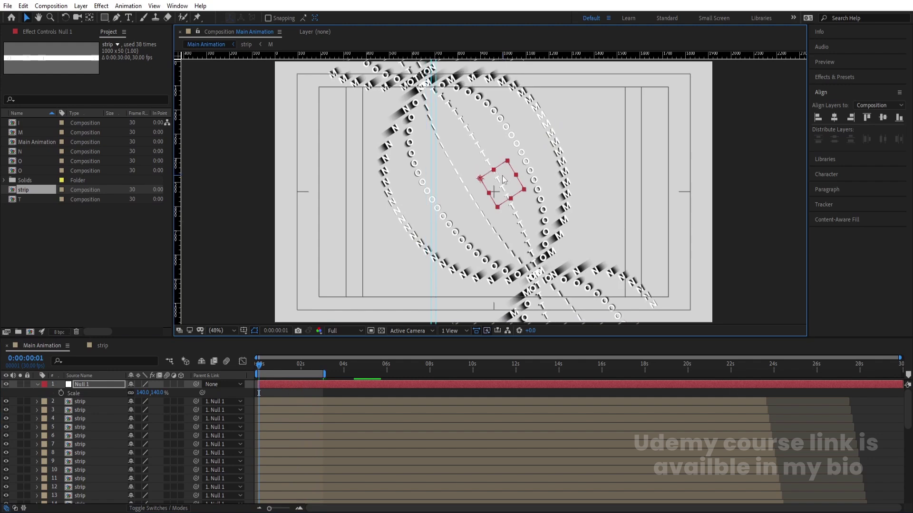
pyautogui.press('space')
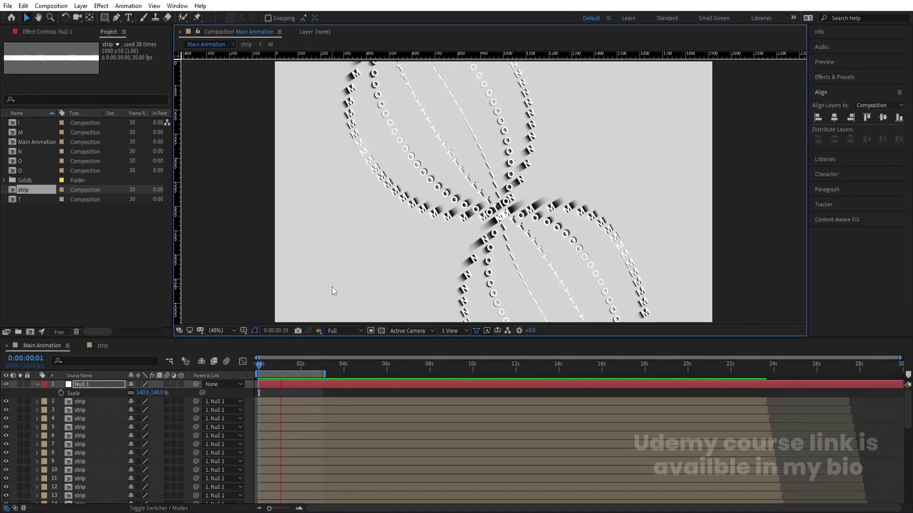
pyautogui.press('space')
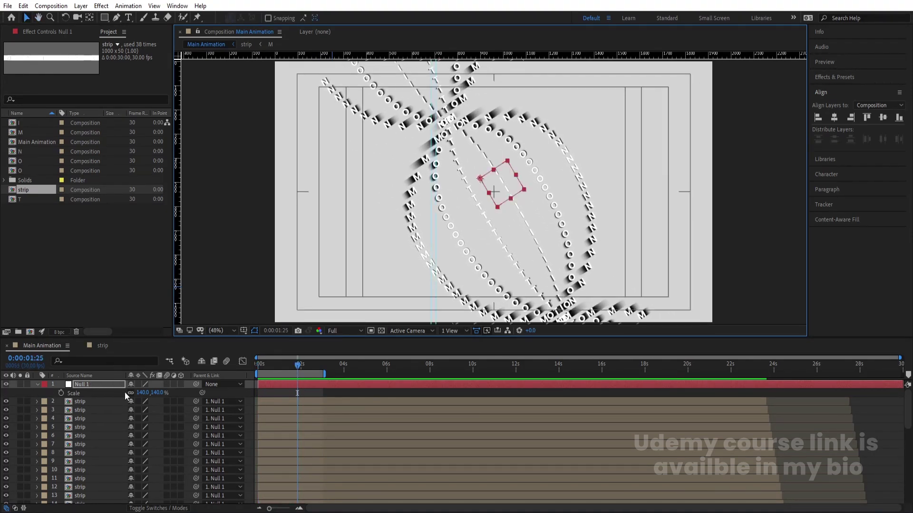
# Reset the null's rotation to 0° and scale to 100%, and return its anchor point to the composition center
pyautogui.press('r')
pyautogui.click(139, 393)
pyautogui.write('0')
pyautogui.press('Return')
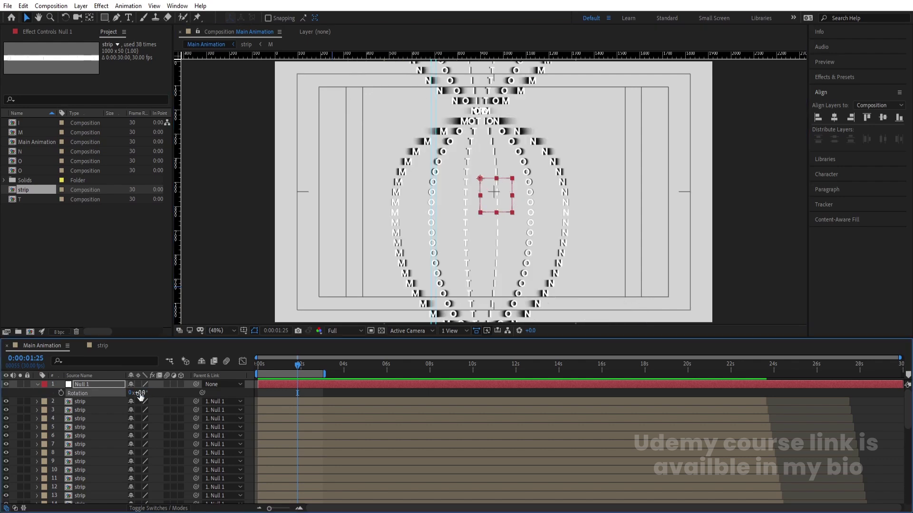
pyautogui.press('s')
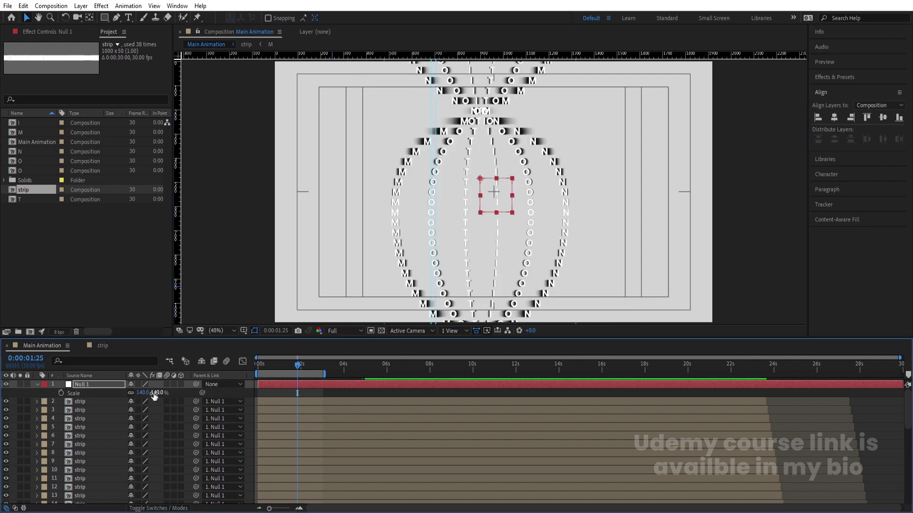
pyautogui.click(143, 391)
pyautogui.press('Return')
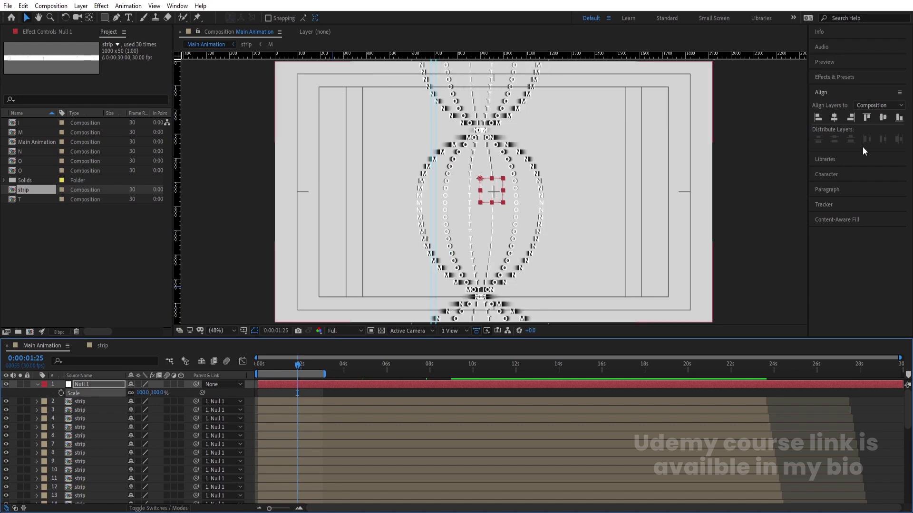
pyautogui.click(834, 117)
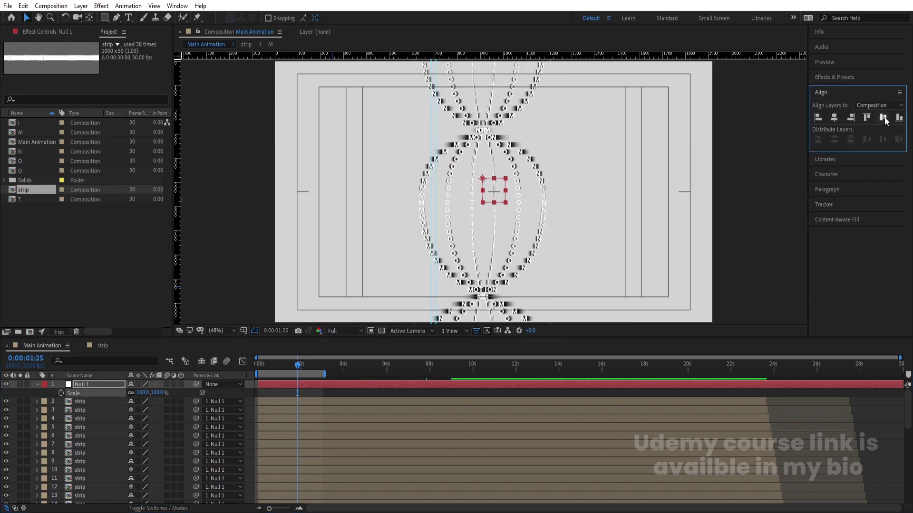
pyautogui.moveTo(501, 188); pyautogui.dragTo(513, 200)
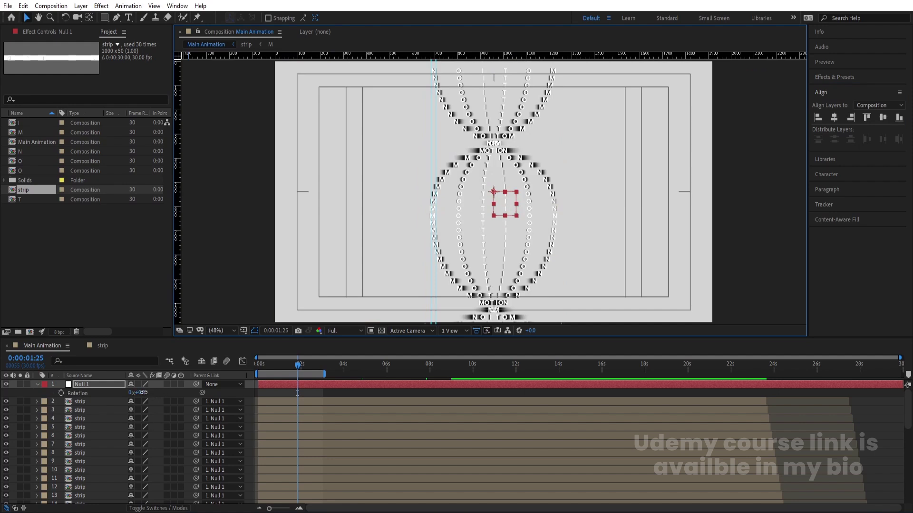
# Tilt the null counterclockwise and set its scale to 128%
pyautogui.moveTo(142, 392); pyautogui.dragTo(162, 399)
pyautogui.press('s')
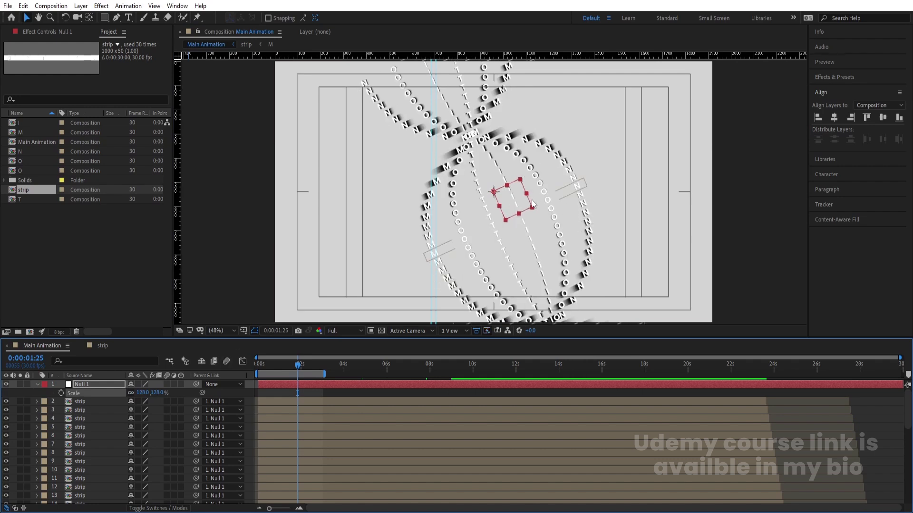
# Shift the tilted null slightly up and left of the composition center and preview the loop
pyautogui.click(514, 195)
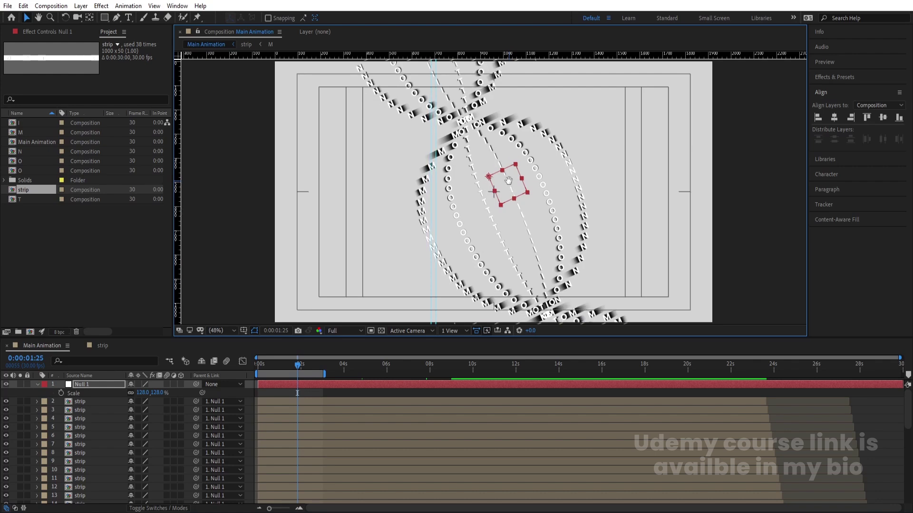
pyautogui.press('space')
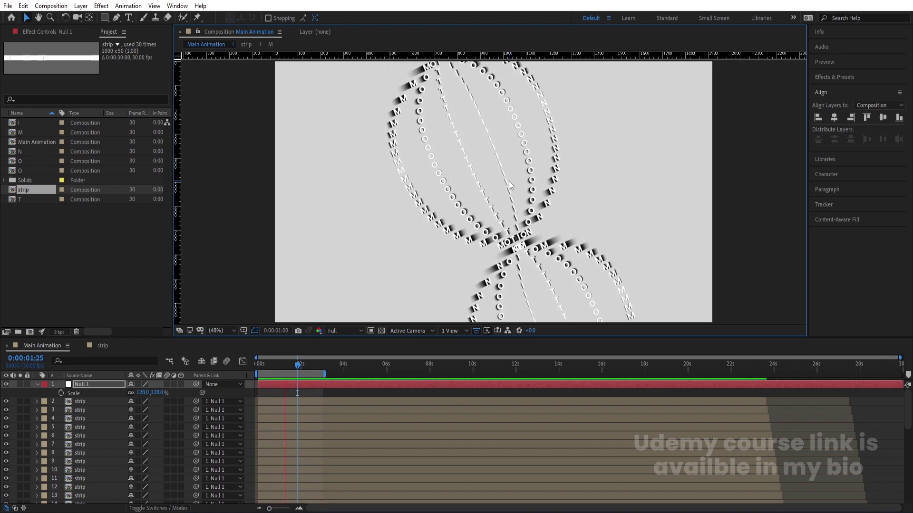
pyautogui.press("'")
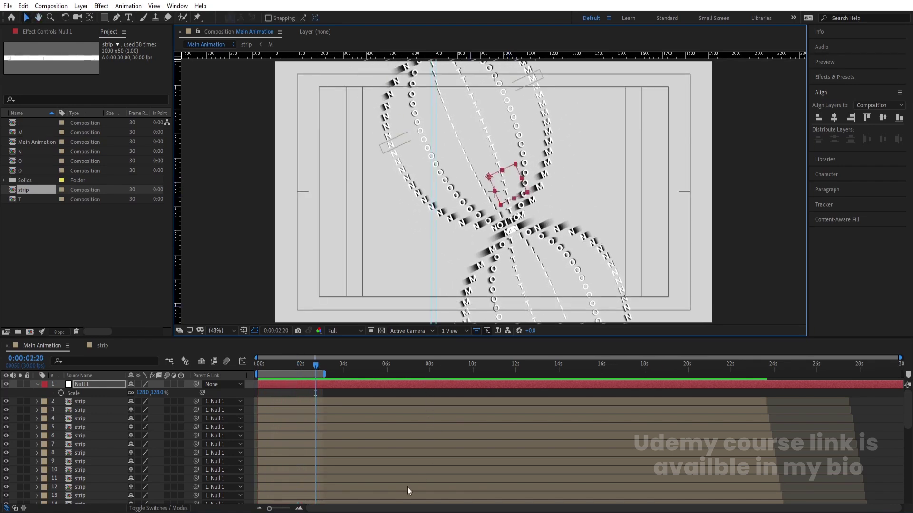